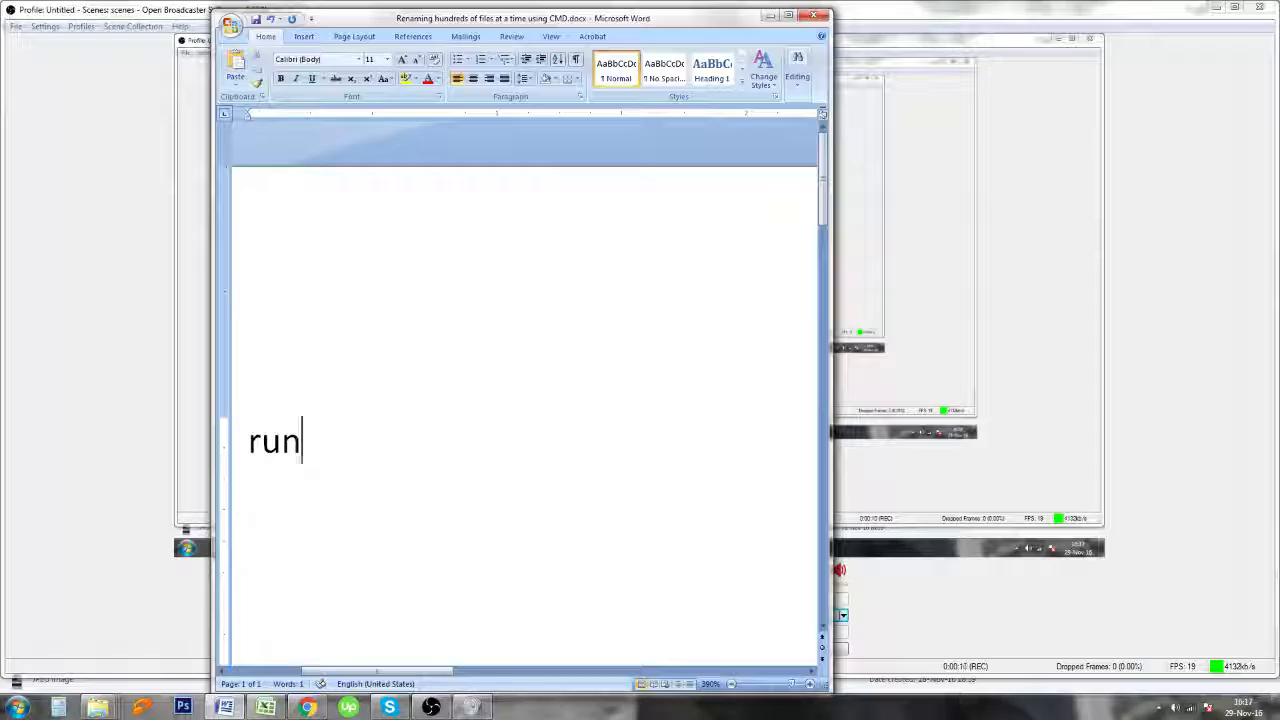
# Start a new line below "Run" and add the line "Cmd" to the instructions
pyautogui.press('Return')
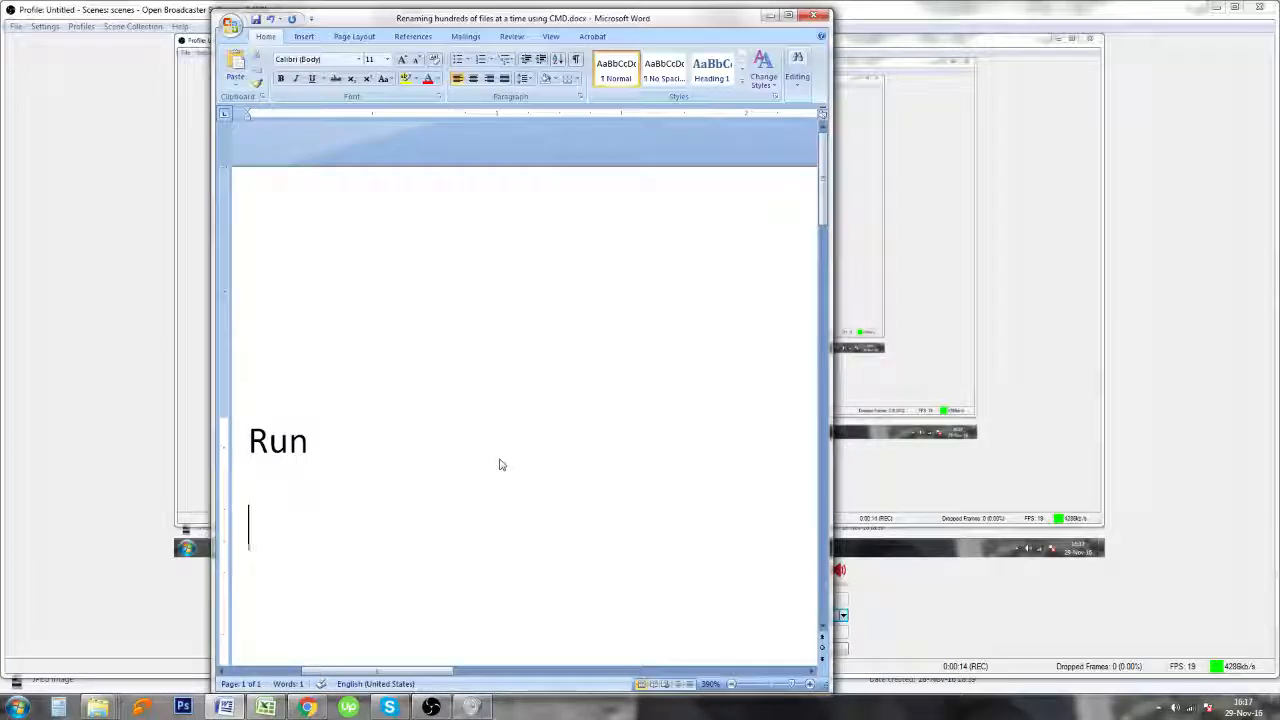
pyautogui.write('cmd')
pyautogui.press('Return')
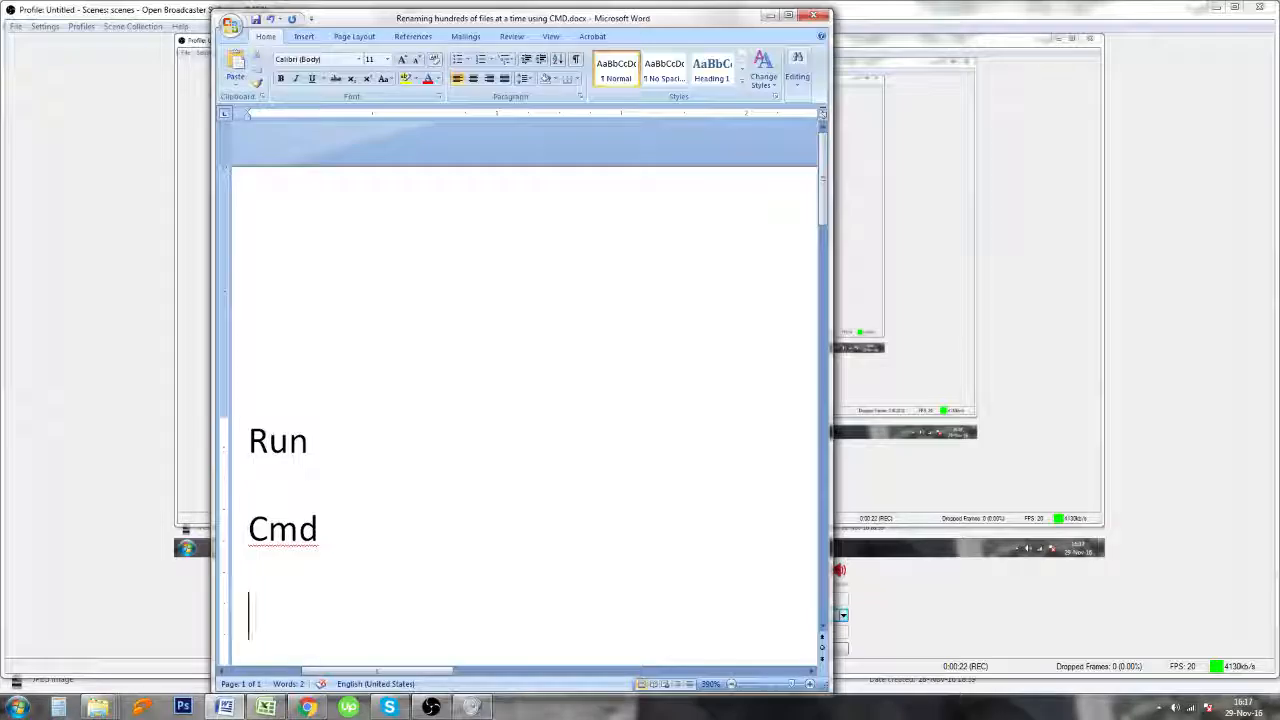
# Write the instruction "Change directory to destination folder" on the line below "Cmd"
pyautogui.write('chan')
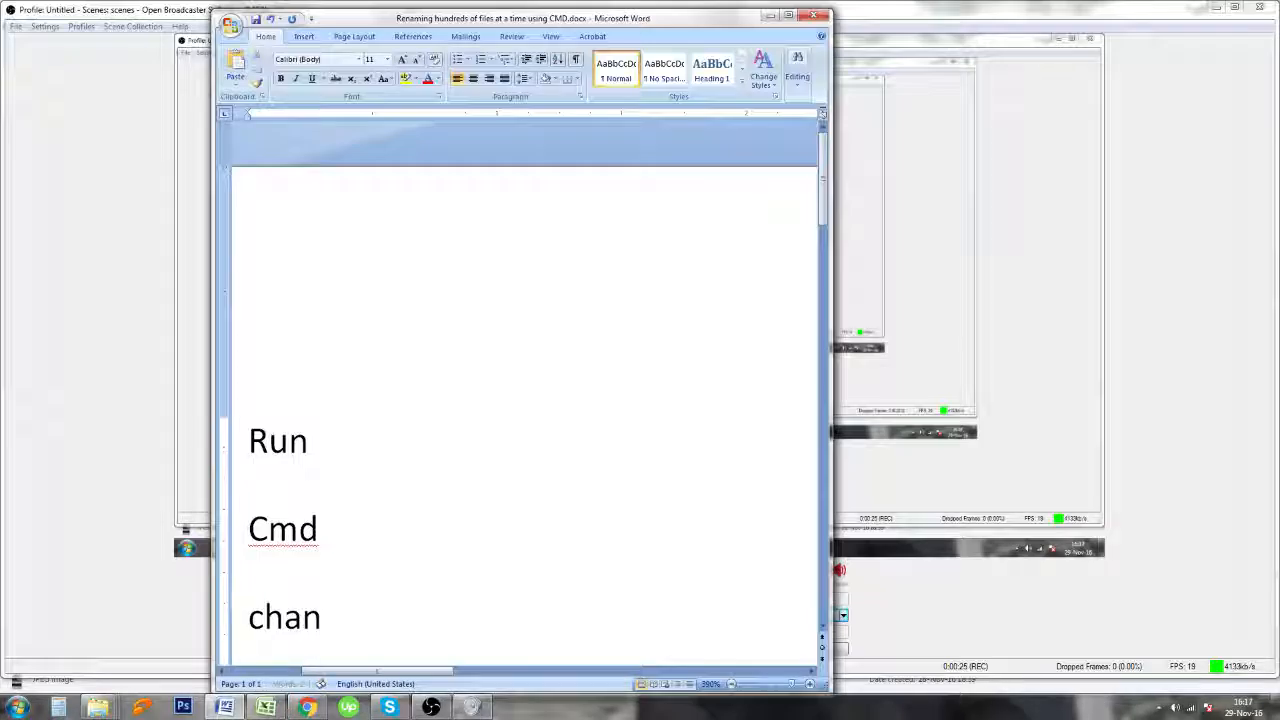
pyautogui.write('ge directory ')
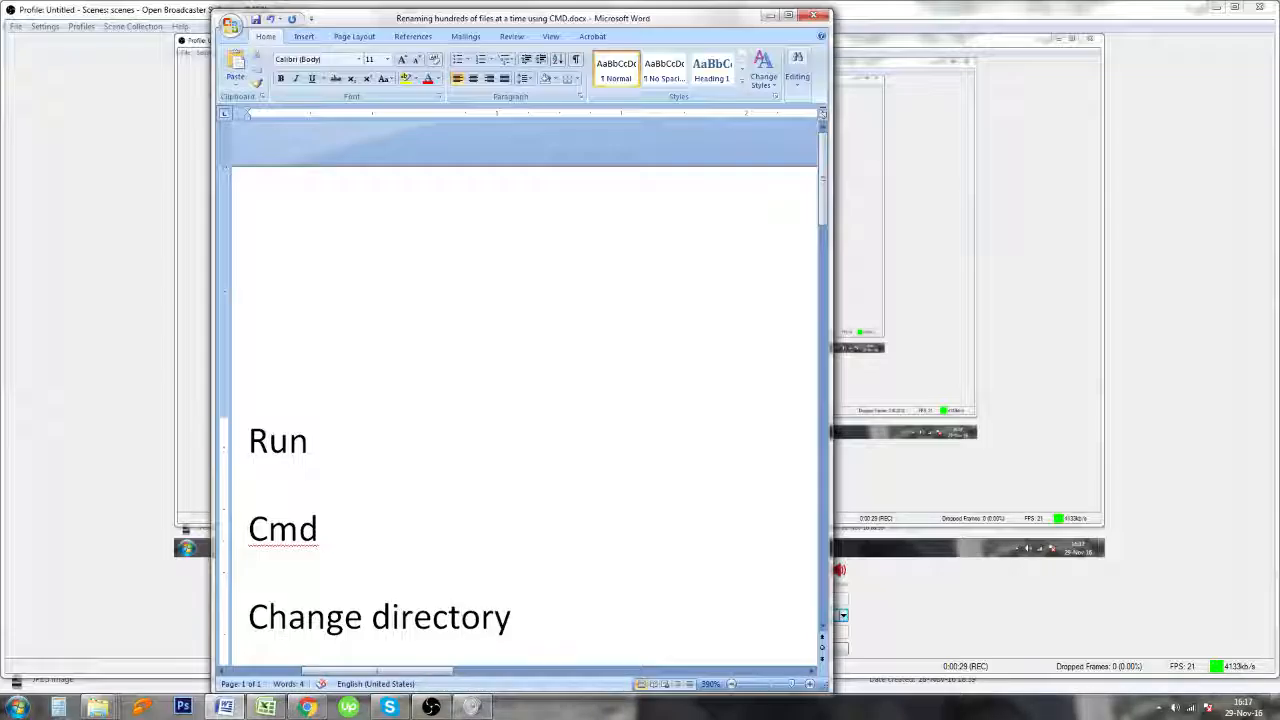
pyautogui.write('to desti')
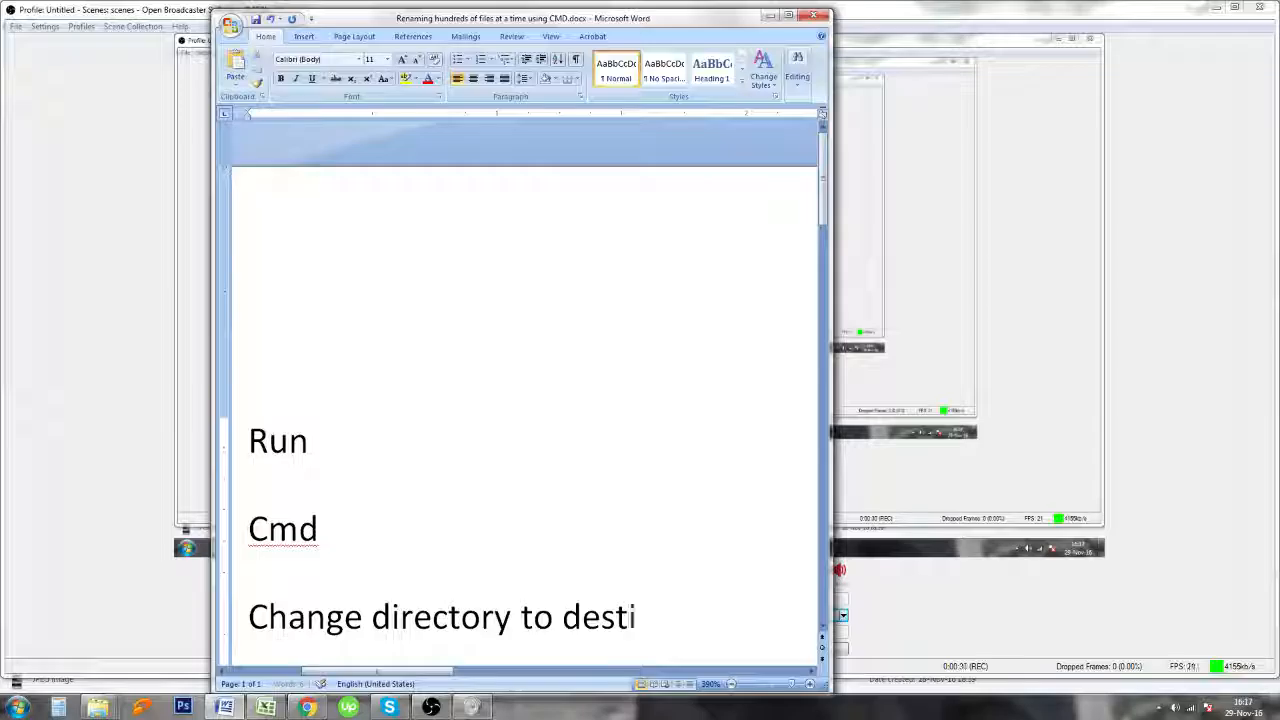
pyautogui.write('nation folde')
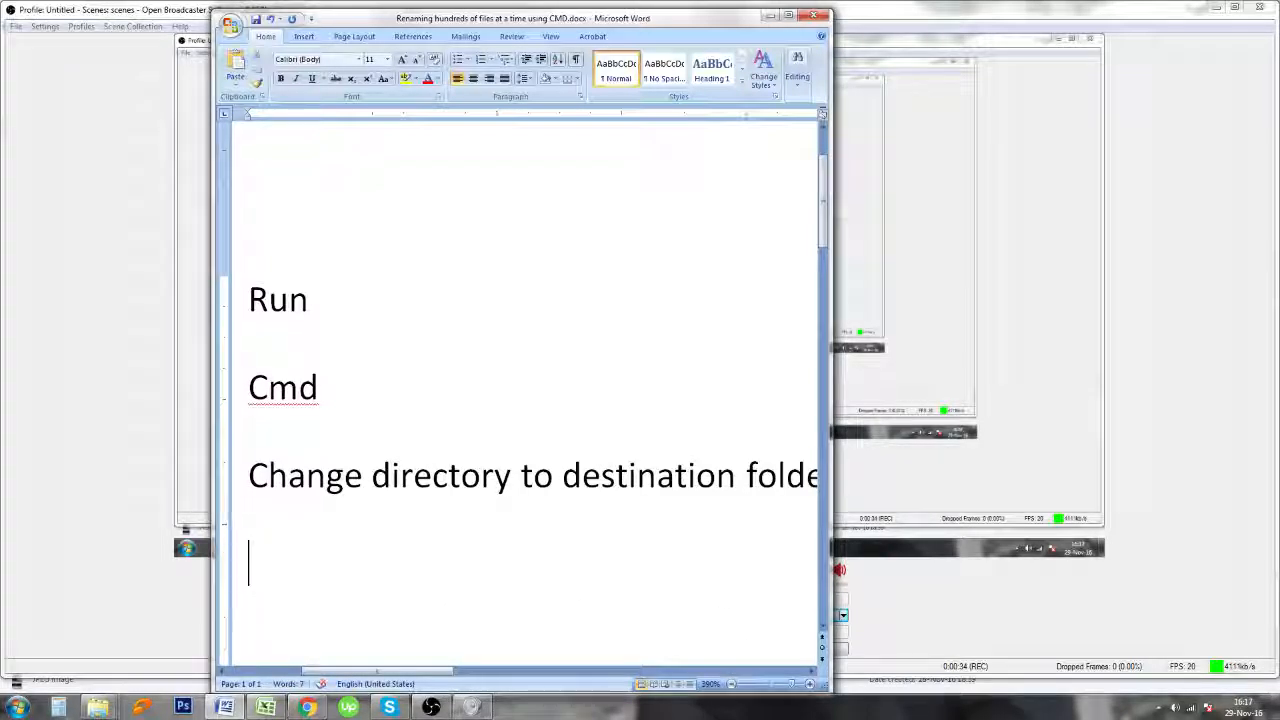
pyautogui.write('rC')
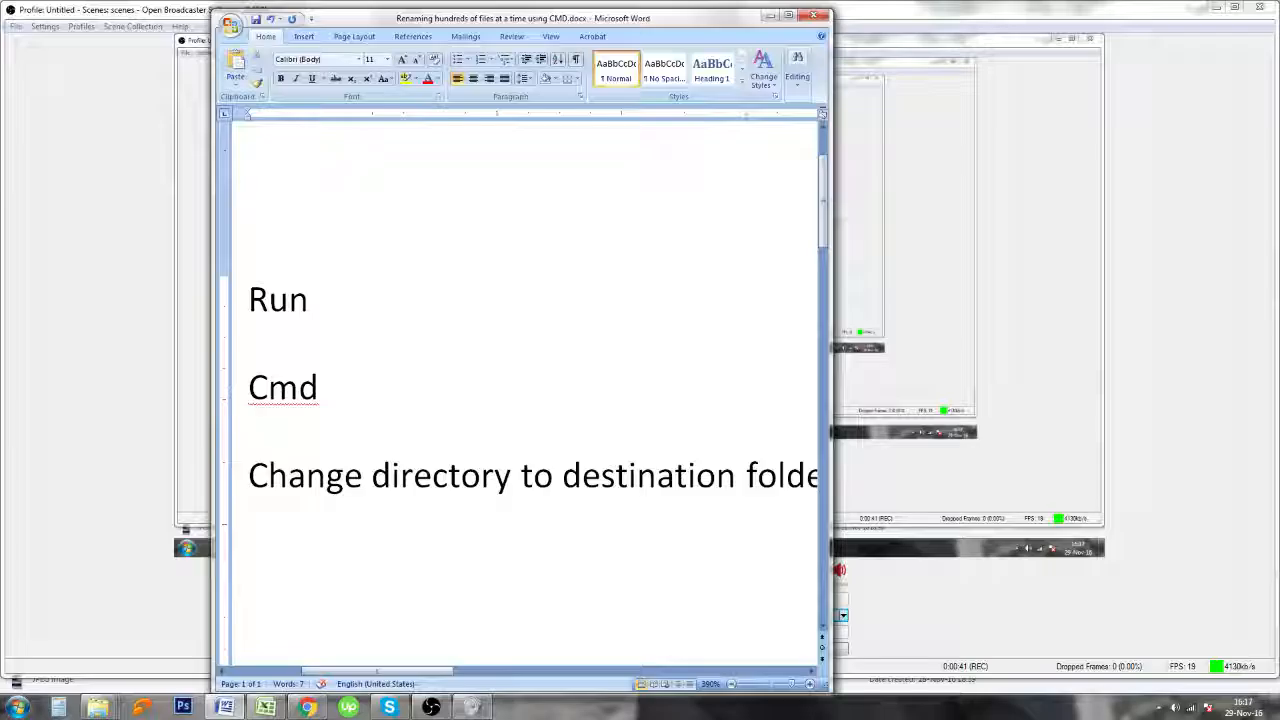
# Add the drive-switching instruction "I: enter" below the change directory line
pyautogui.write('I')
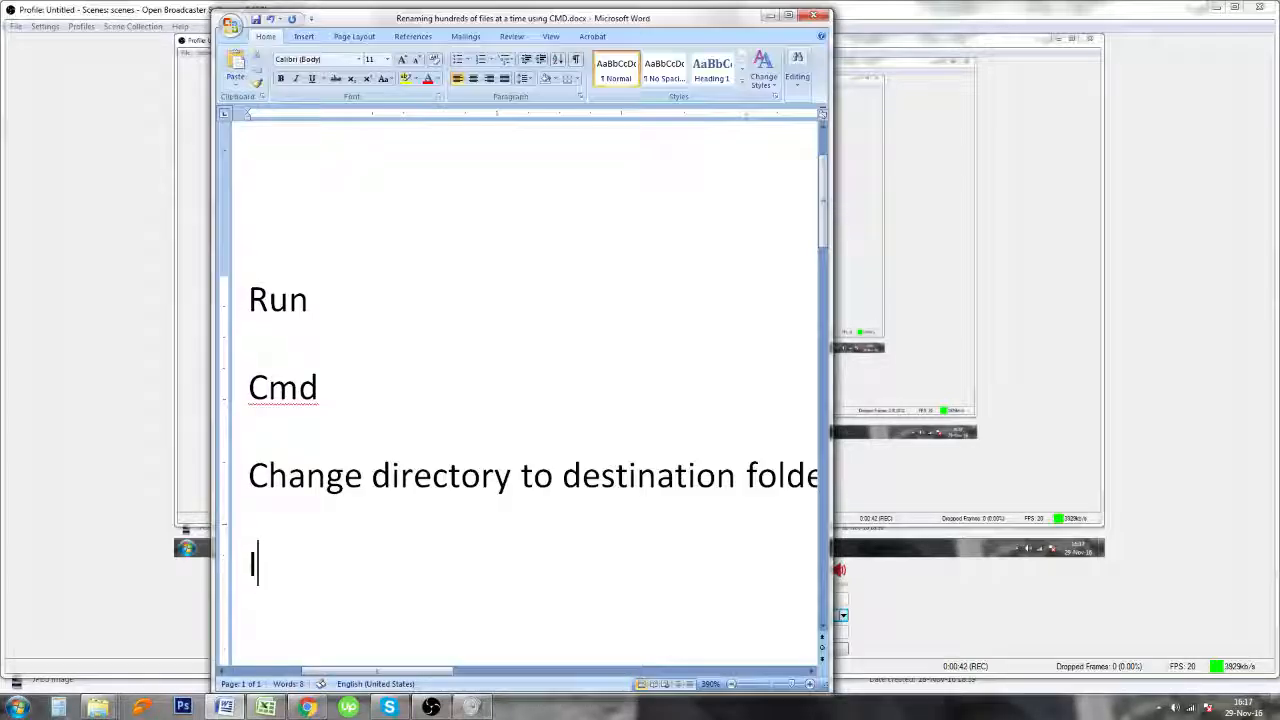
pyautogui.write(': enter')
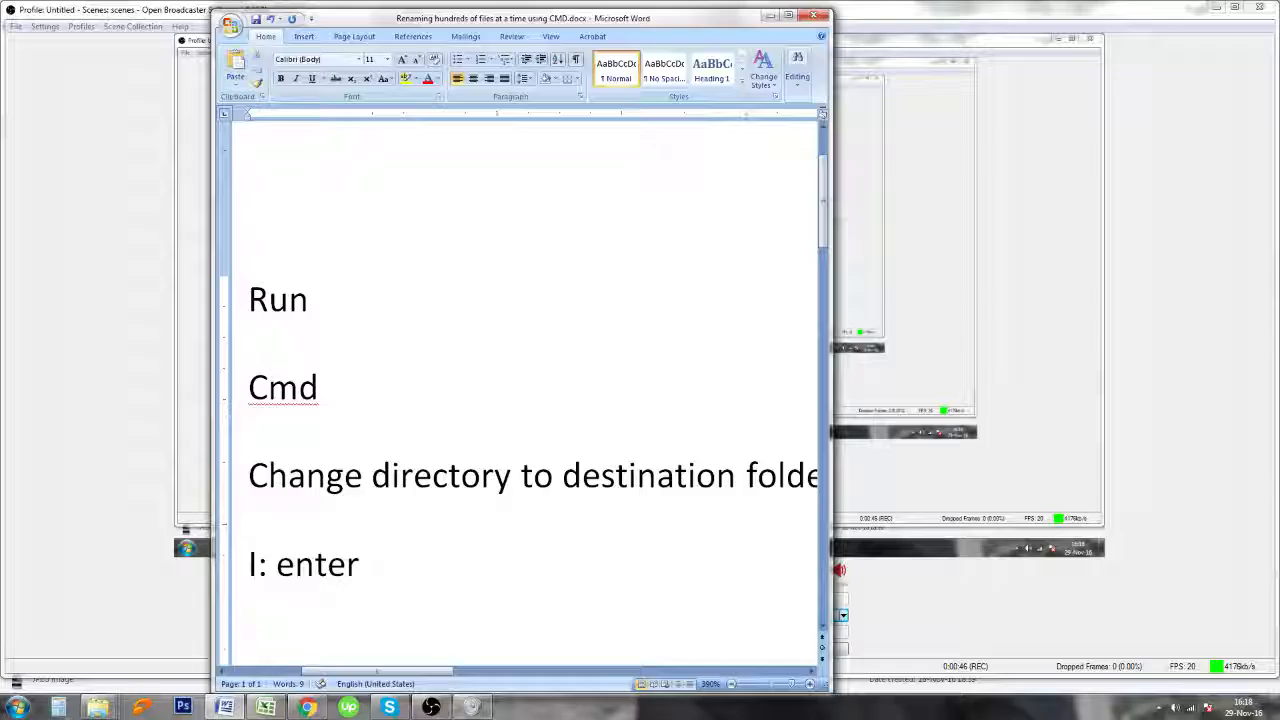
pyautogui.press('Return')
# Add the instruction Cd “directory address “ enter below the drive line
pyautogui.write('cd')
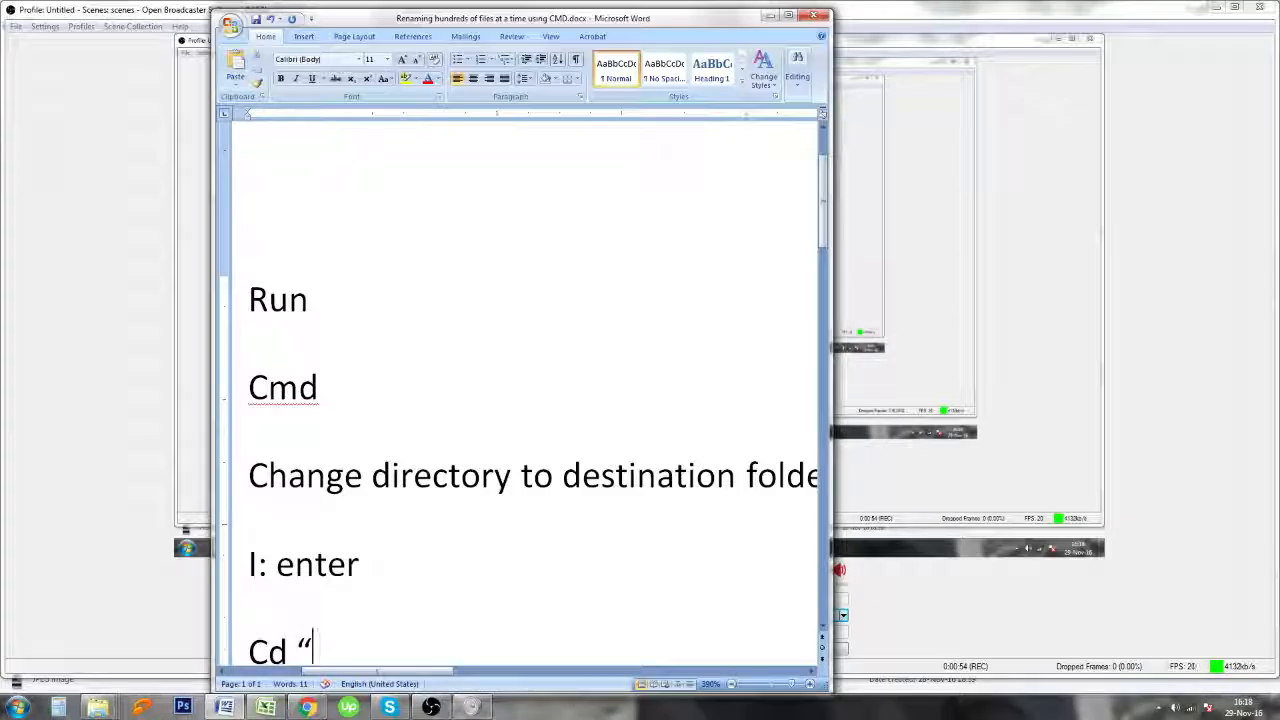
pyautogui.press('Left')
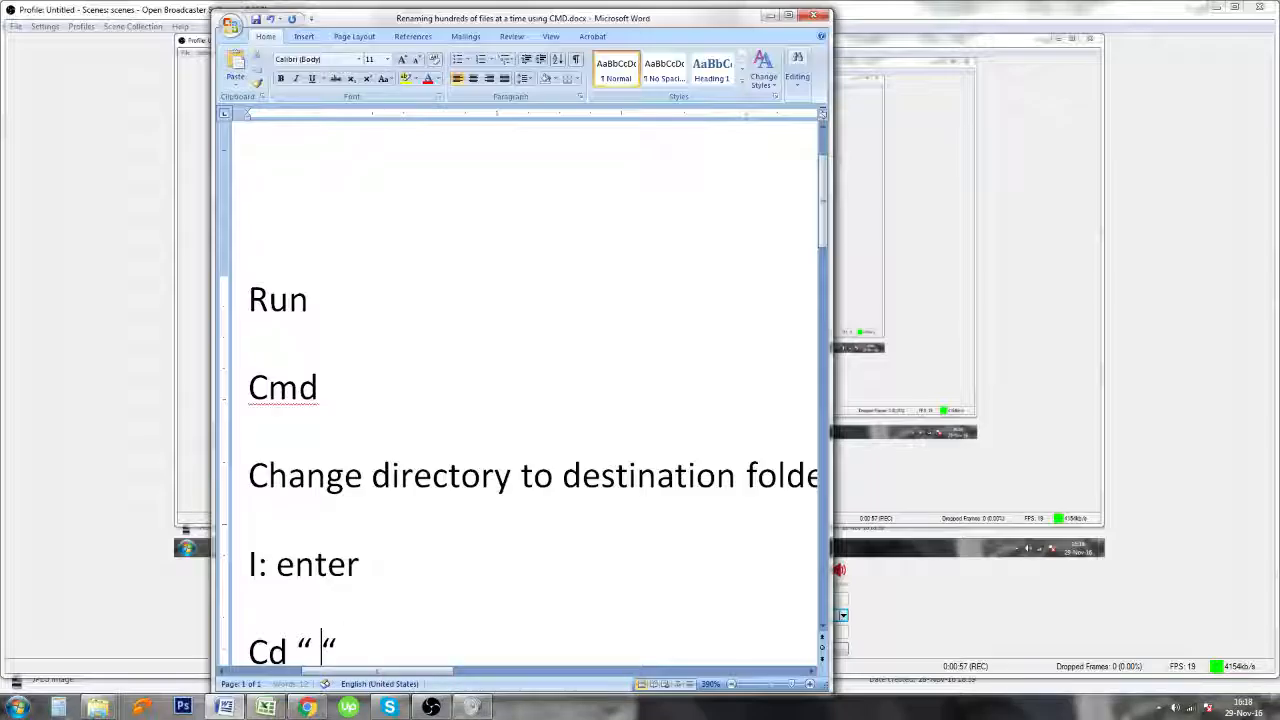
pyautogui.write('directory')
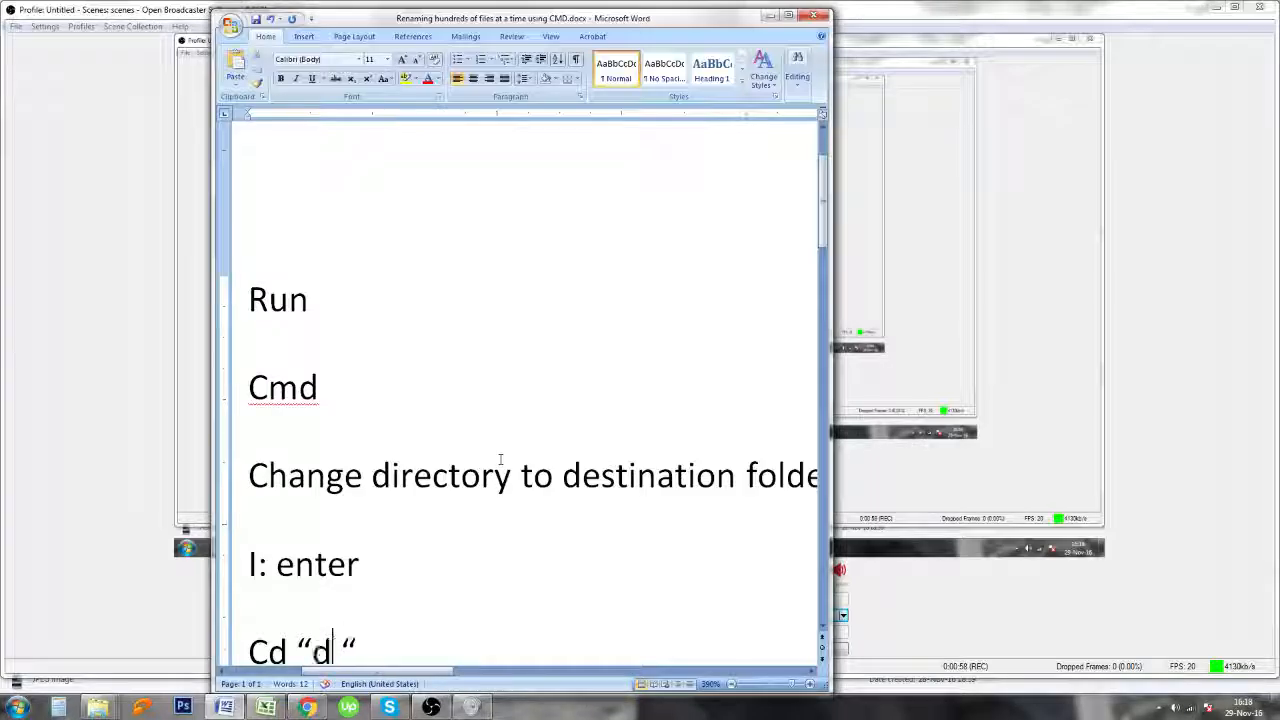
pyautogui.write(' address')
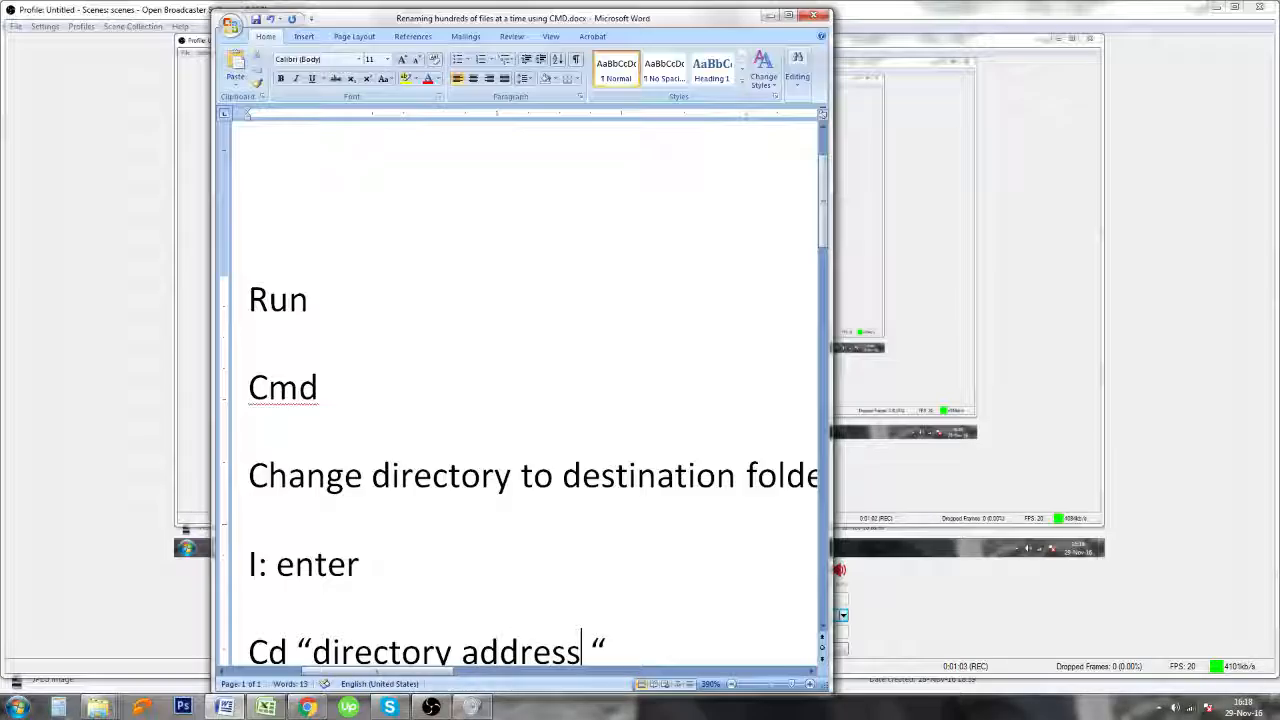
pyautogui.write(' “ enter')
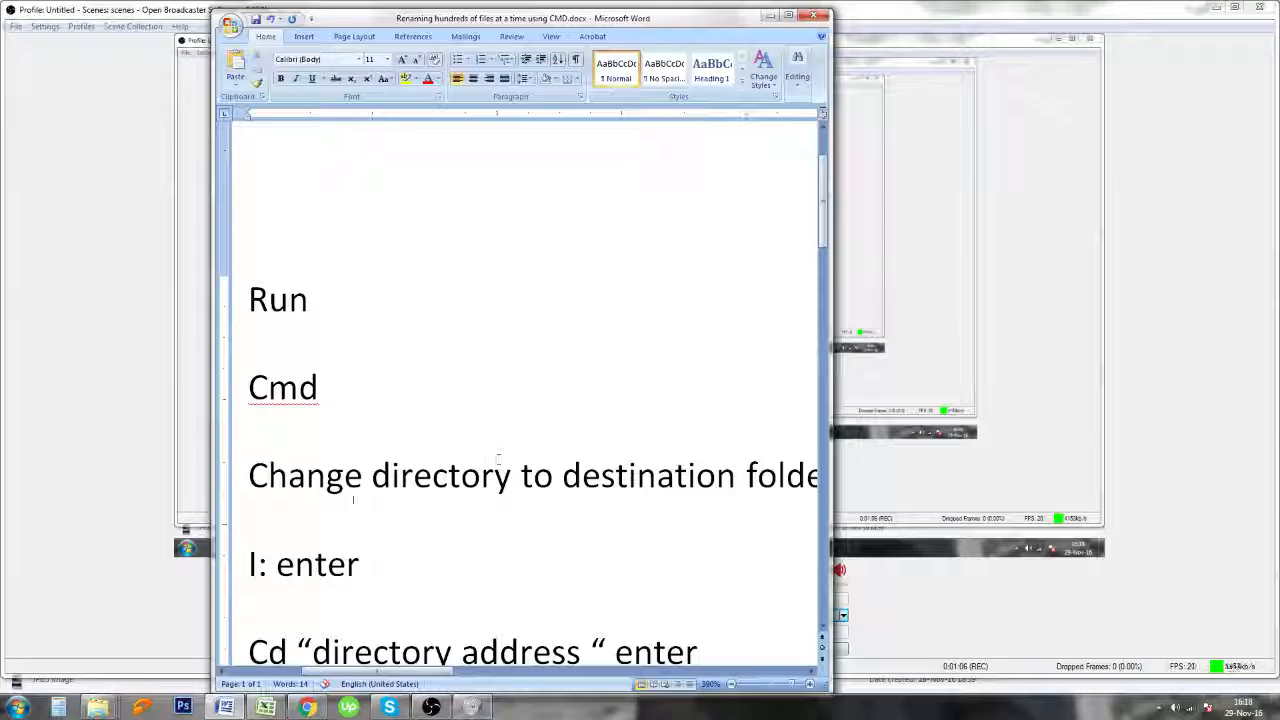
# Begin the rename instruction on a new line below the Cd line with REN “existing file name with directory
pyautogui.scroll(-2, 498, 338)
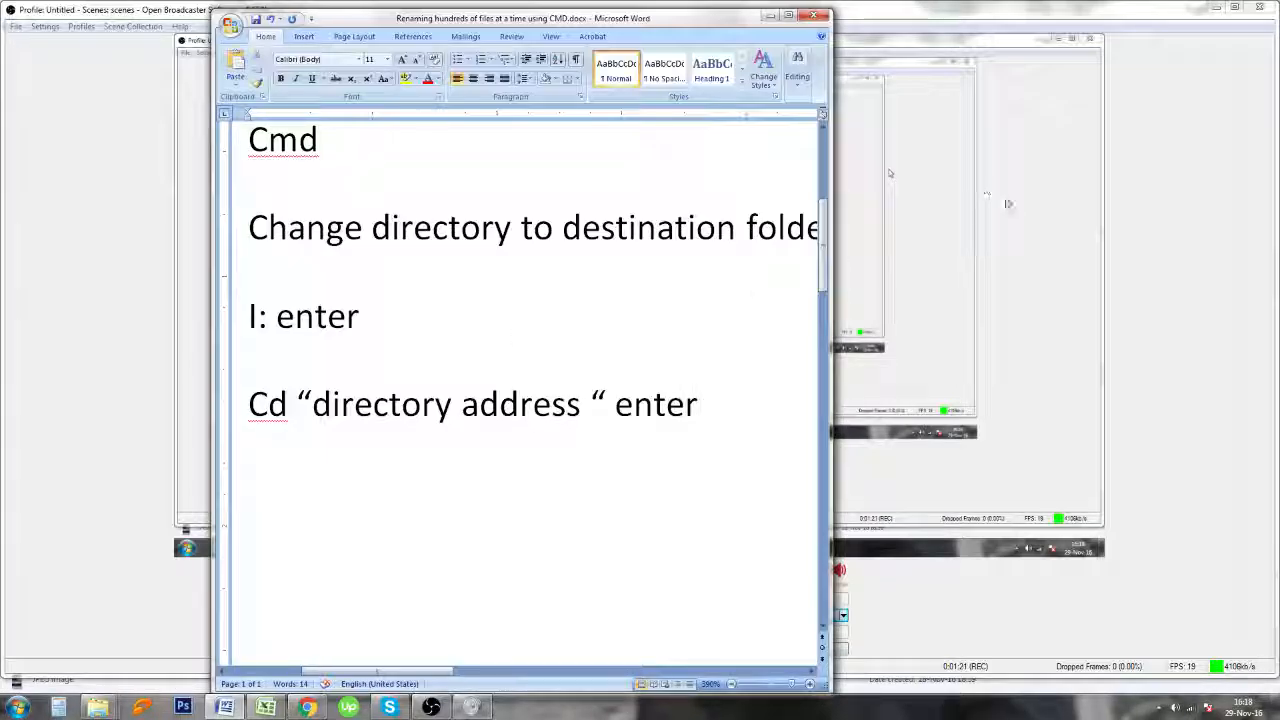
pyautogui.scroll(3, 500, 380)
pyautogui.scroll(-3, 491, 414)
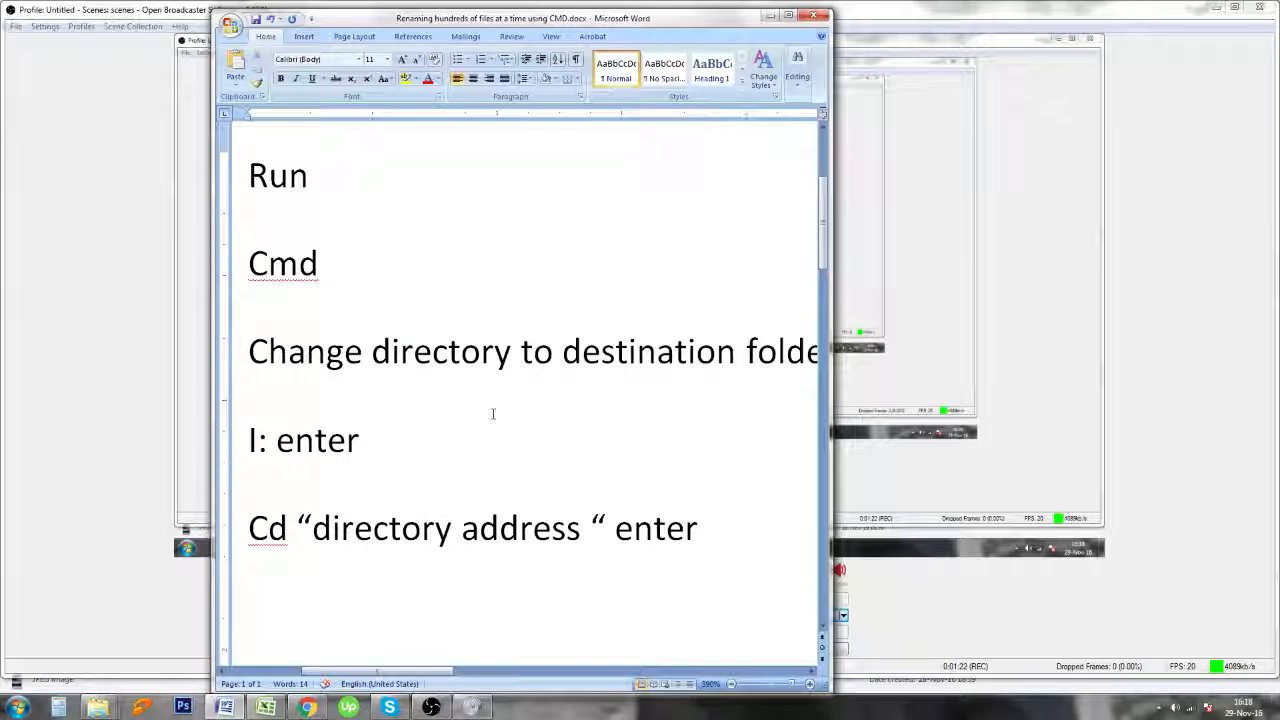
pyautogui.press('Return')
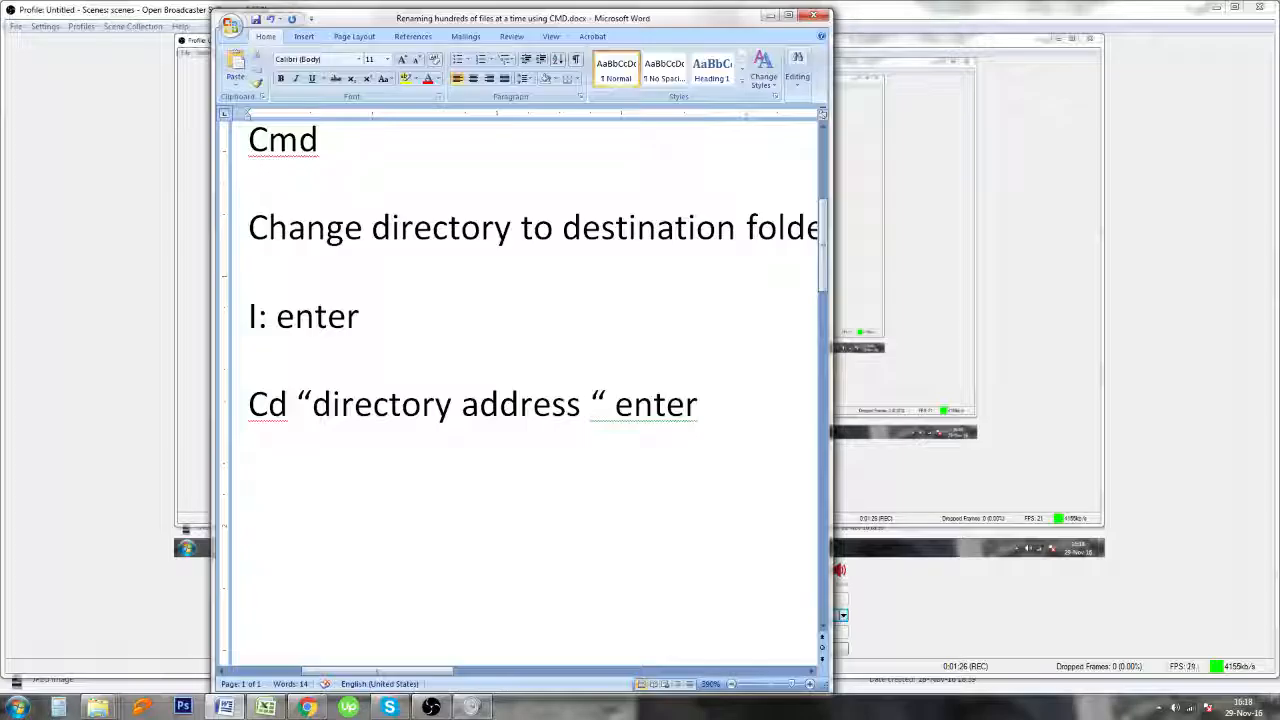
pyautogui.write('re')
pyautogui.press('BackSpace')
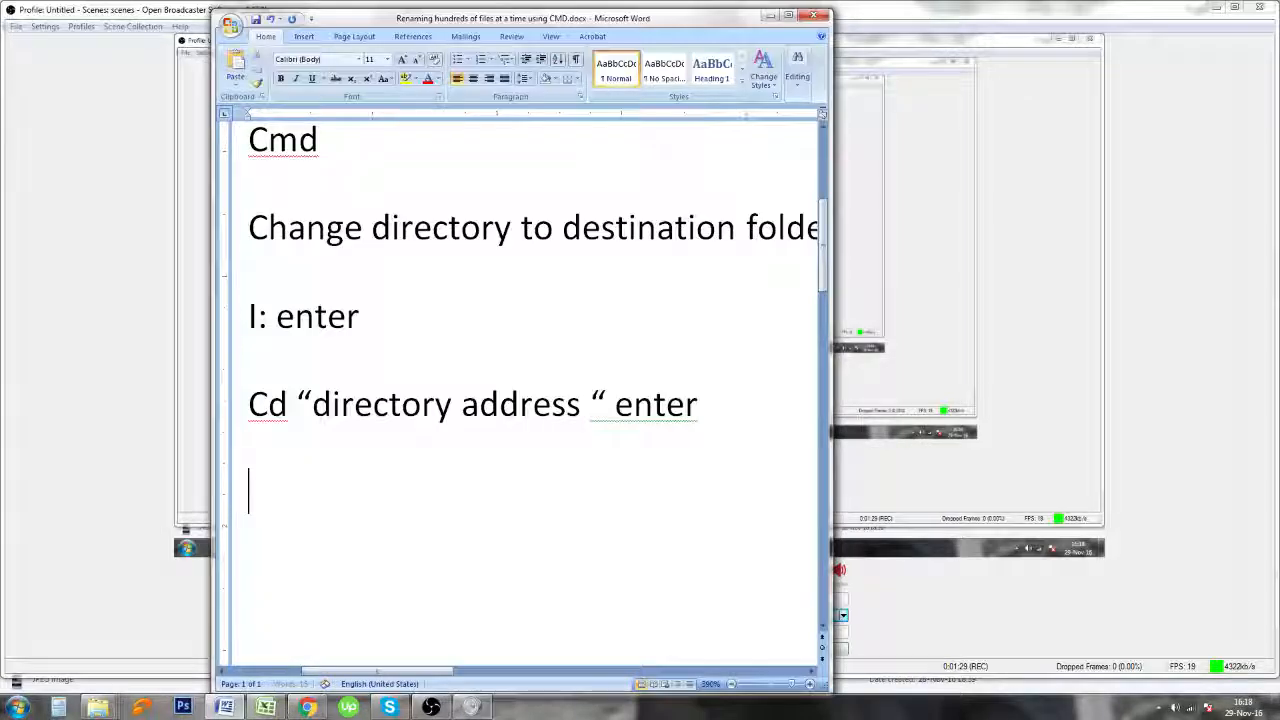
pyautogui.write('RE')
pyautogui.write('N "')
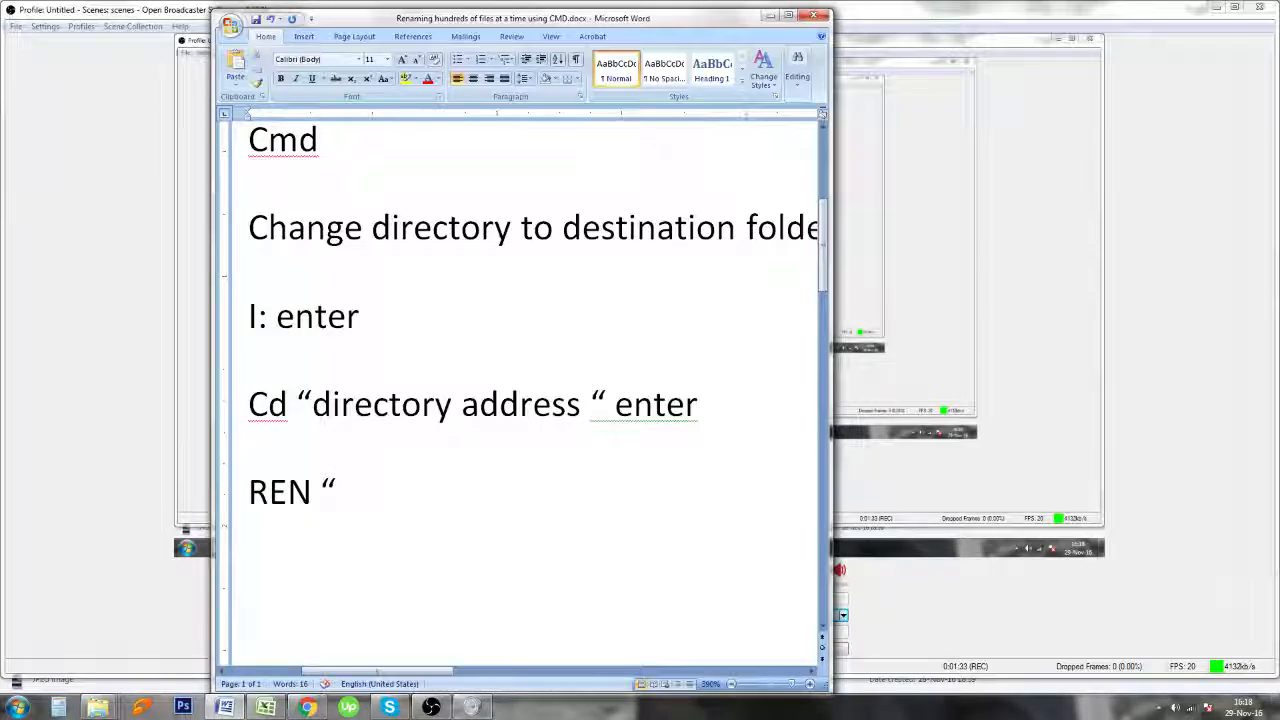
pyautogui.write('existing')
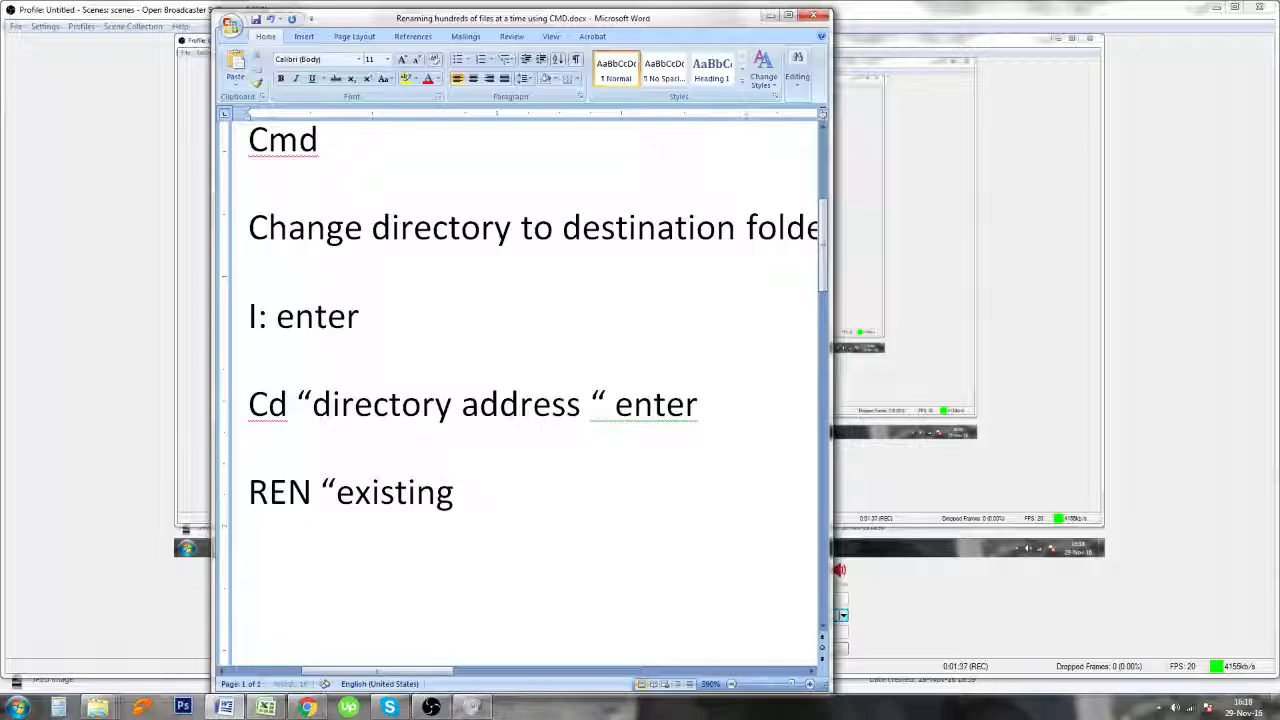
pyautogui.write(' file name ')
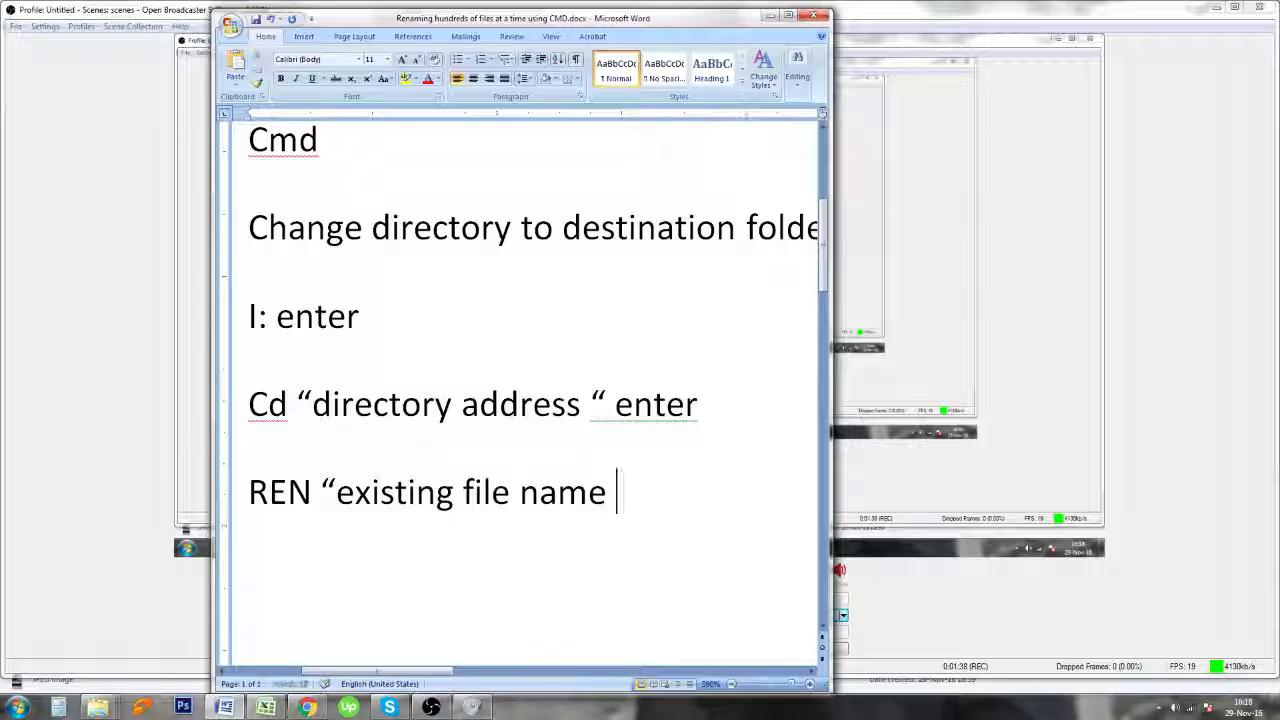
pyautogui.write('with dire')
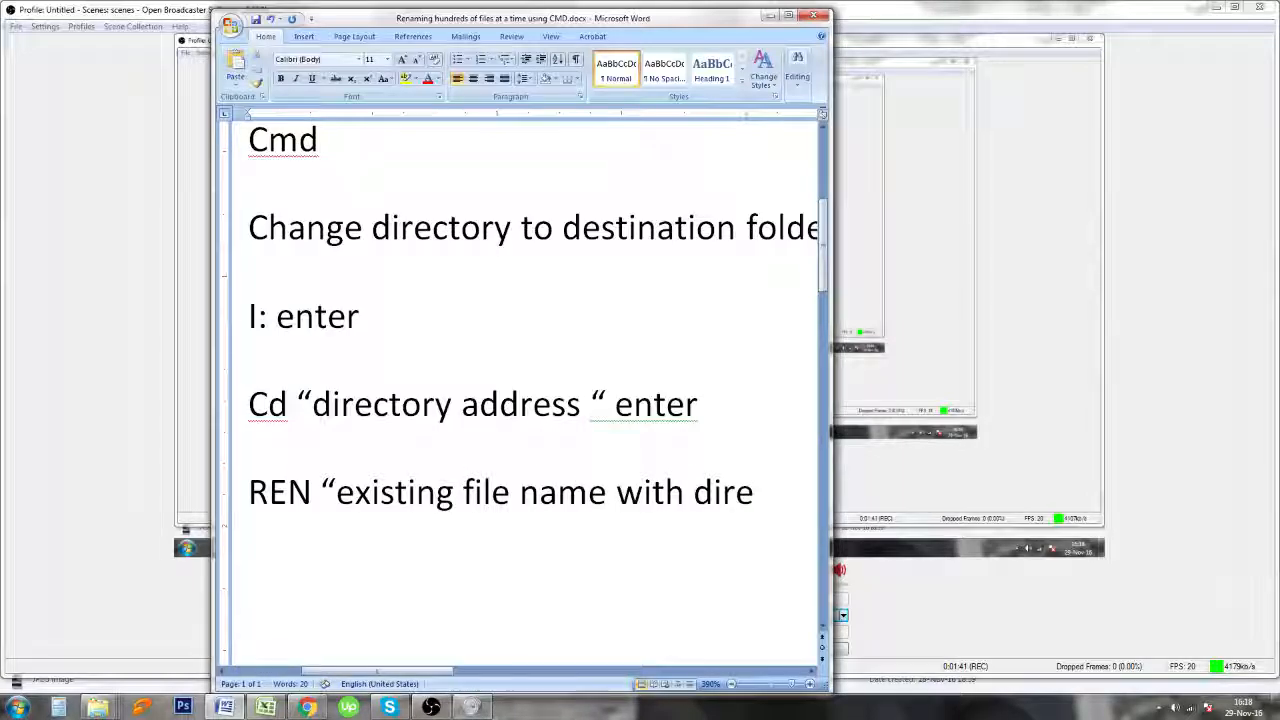
pyautogui.write('ctory')
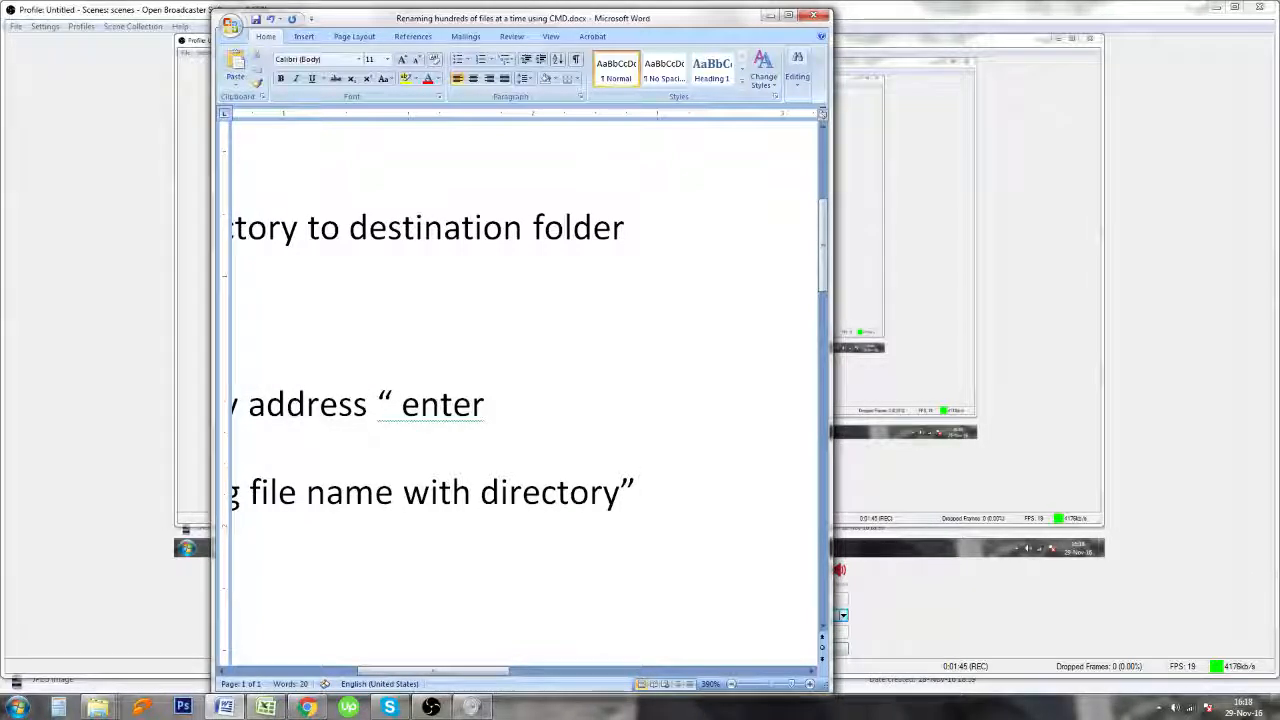
# Close the first REN argument's quote, add “renamed file name only excluding directory” as the second argument, and maximize the document window
pyautogui.write('” “renamed')
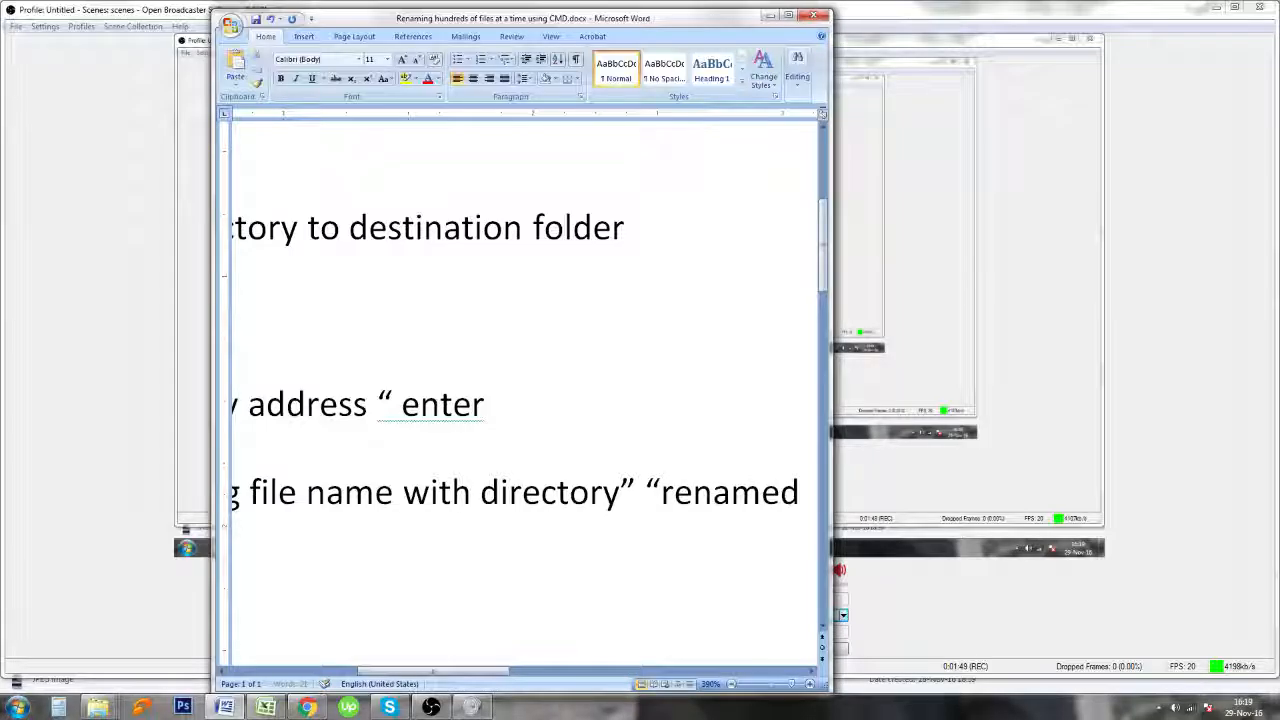
pyautogui.write(' file na')
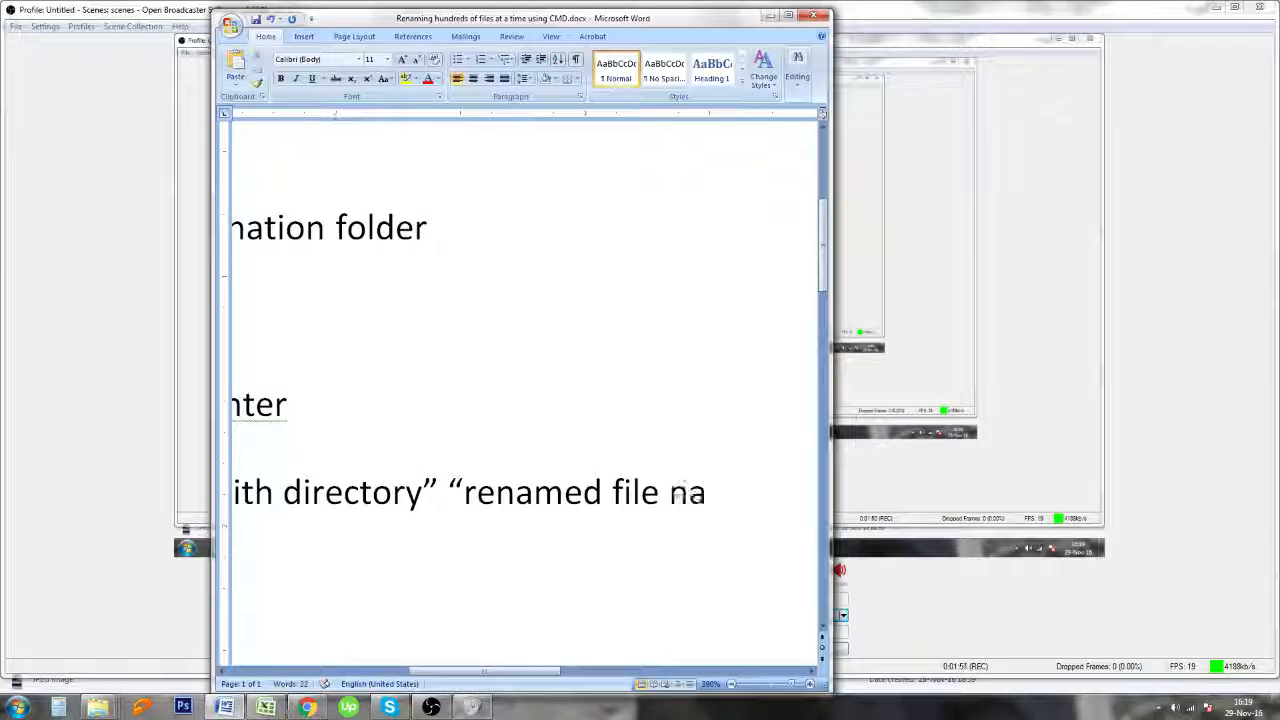
pyautogui.write('me only ')
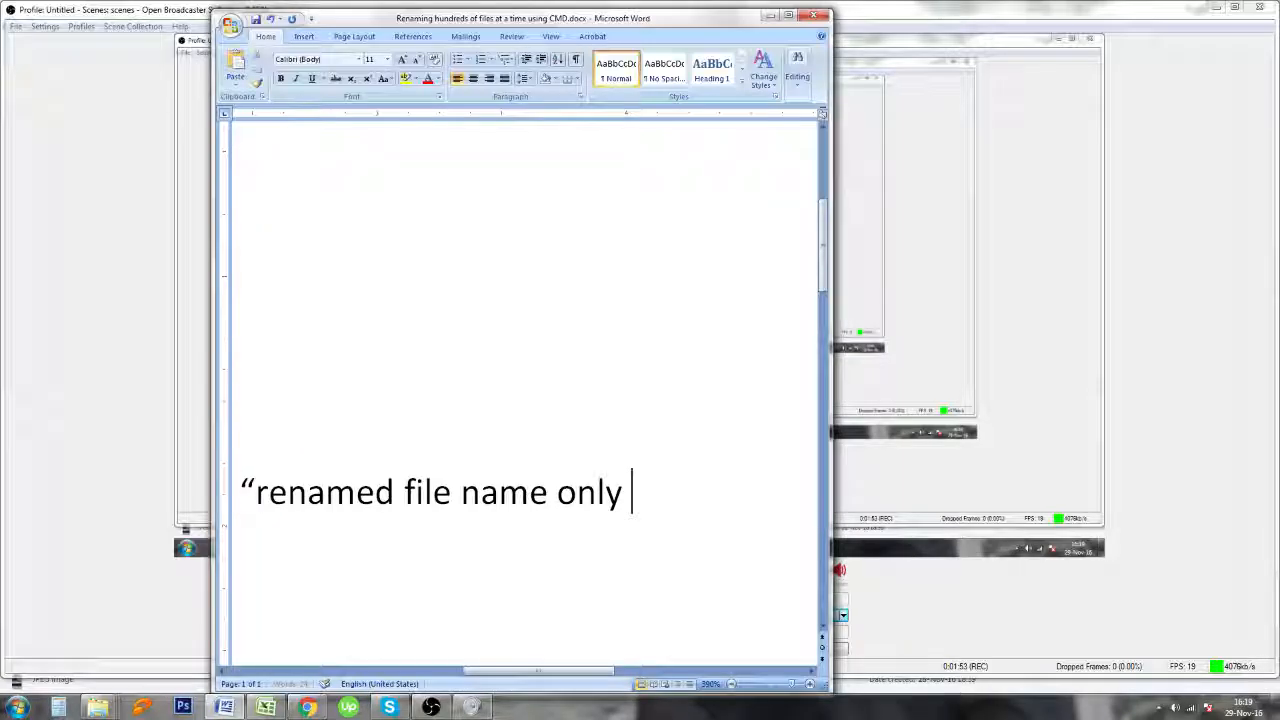
pyautogui.write('not dire')
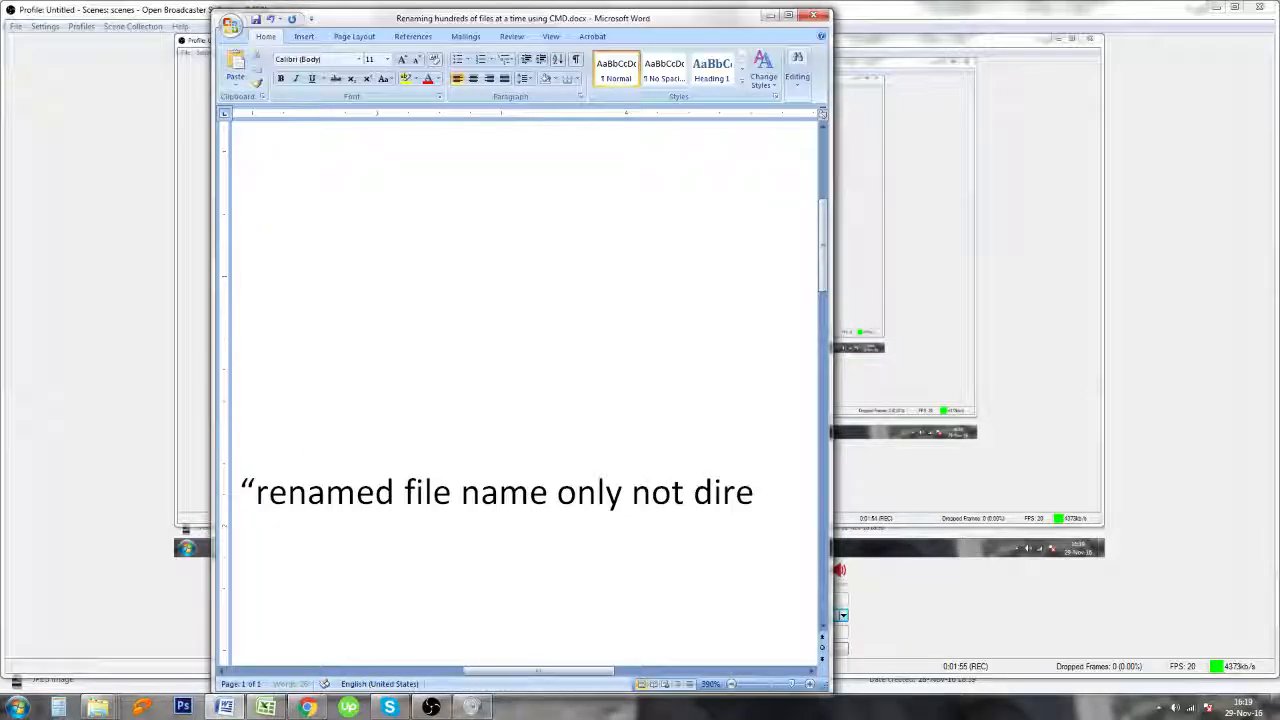
pyautogui.press('BackSpace')
pyautogui.press('BackSpace')
pyautogui.press('BackSpace')
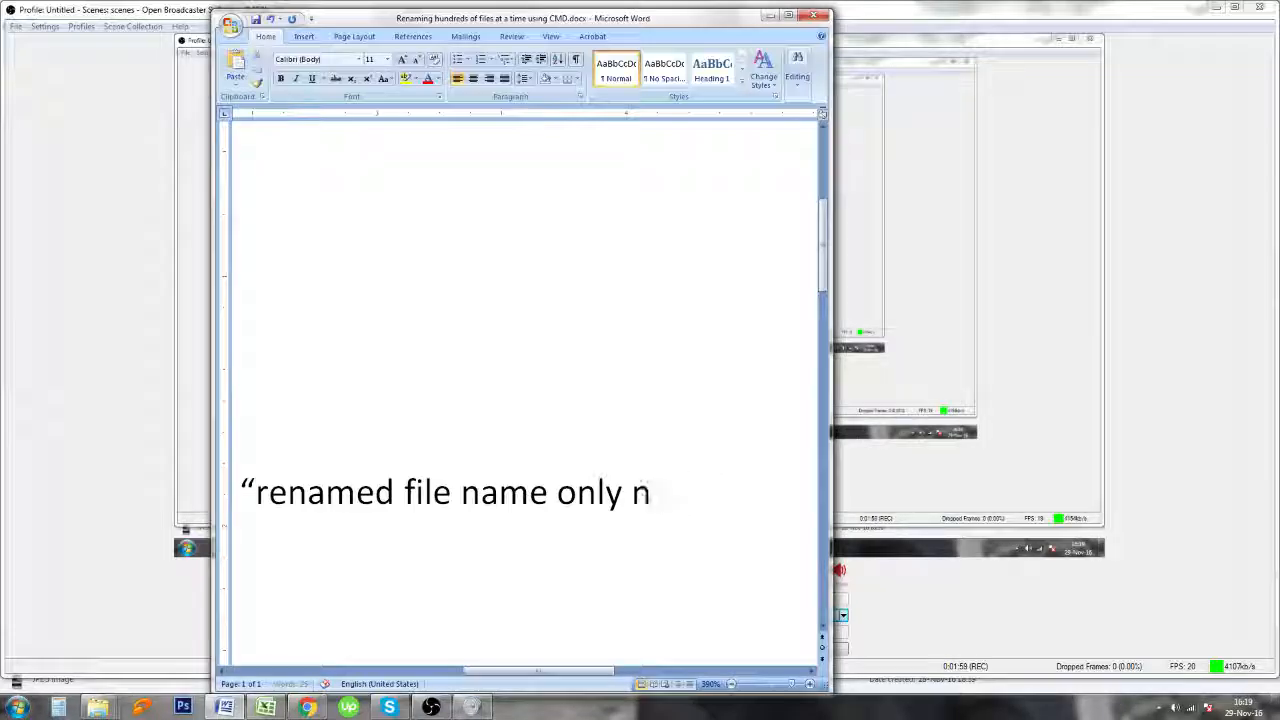
pyautogui.write('excludi')
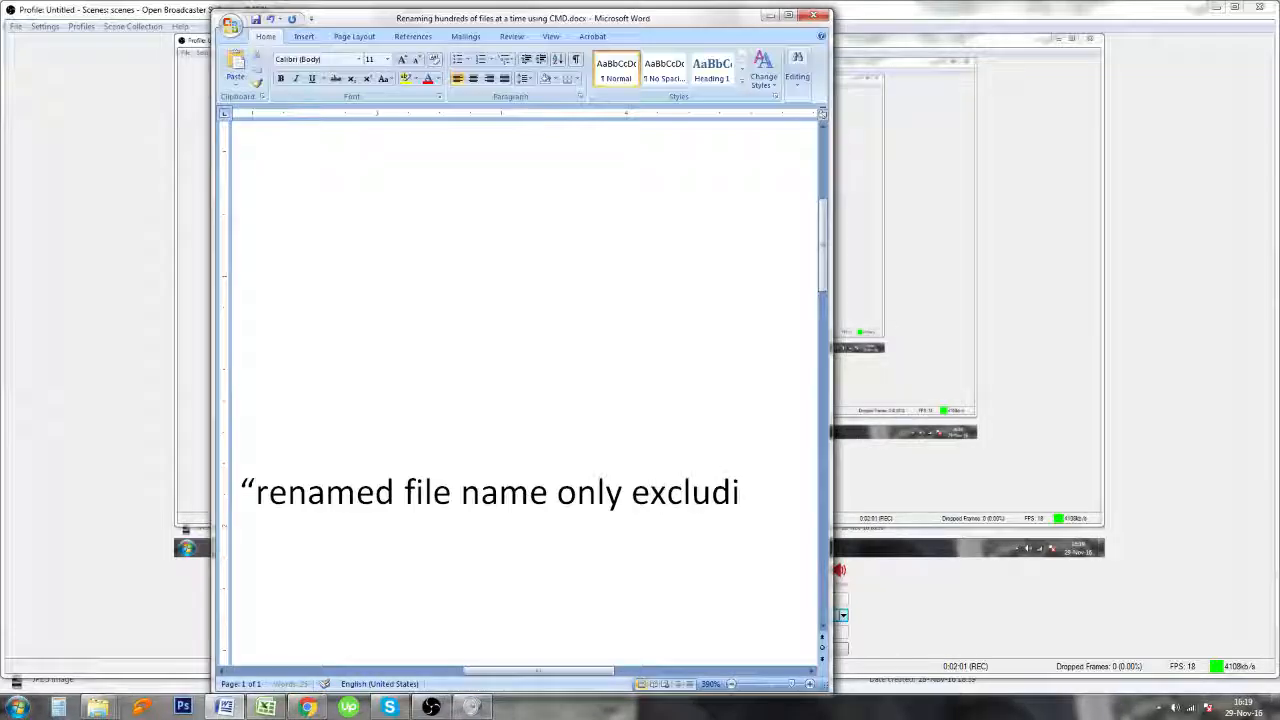
pyautogui.write('ng directory”')
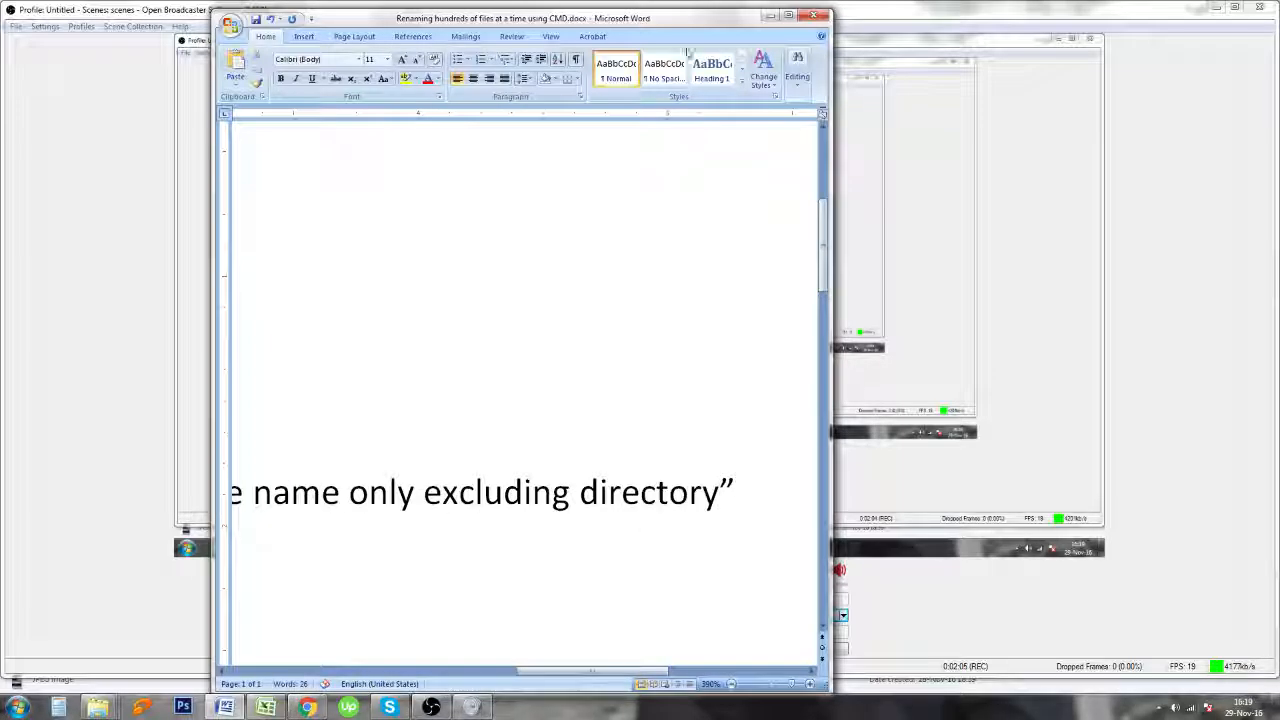
pyautogui.click(789, 15)
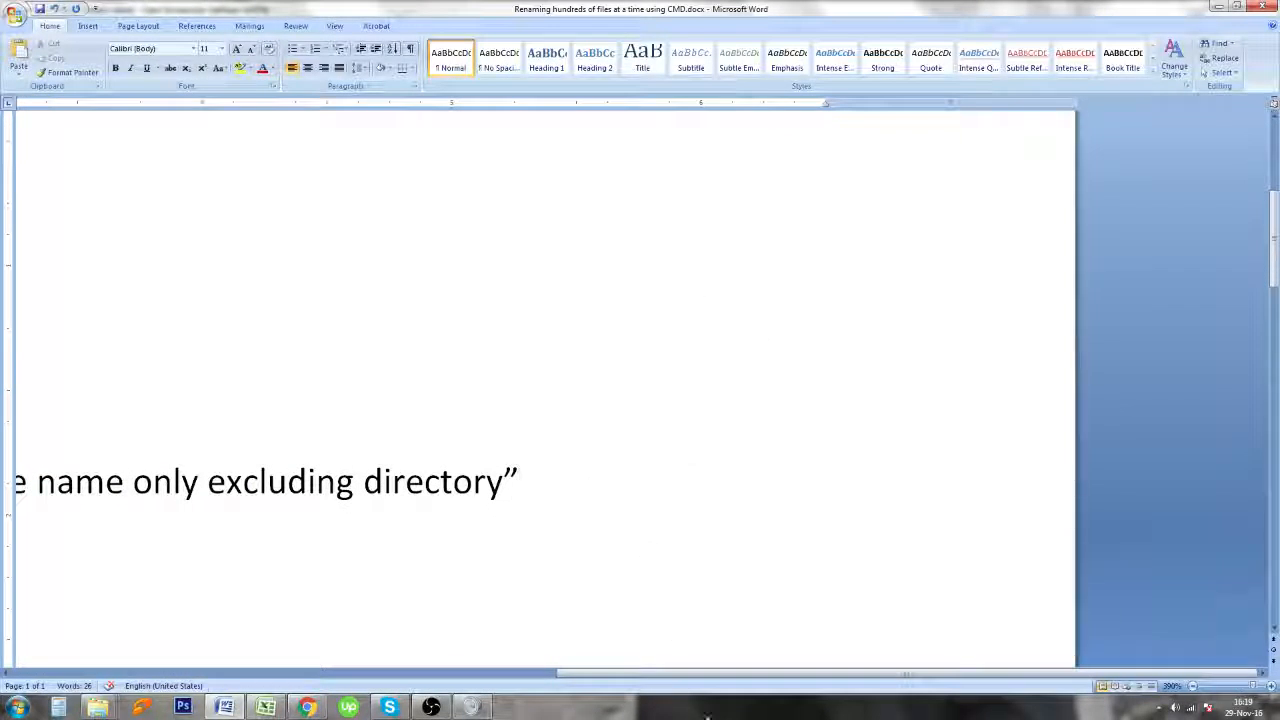
pyautogui.moveTo(712, 674); pyautogui.dragTo(480, 660)
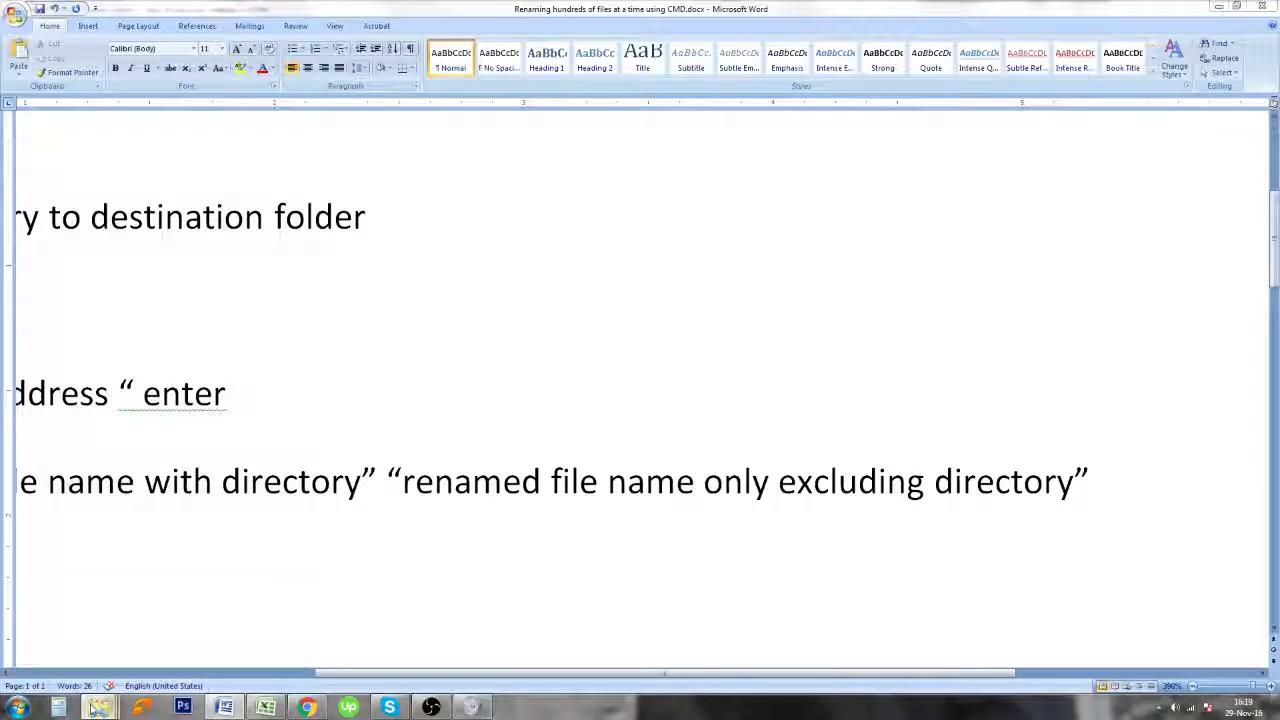
# Switch to the Collected Flat Earth models from Believers, TV & Films folder in Windows Explorer and copy its address as text
pyautogui.moveTo(97, 707)
pyautogui.click(235, 625)
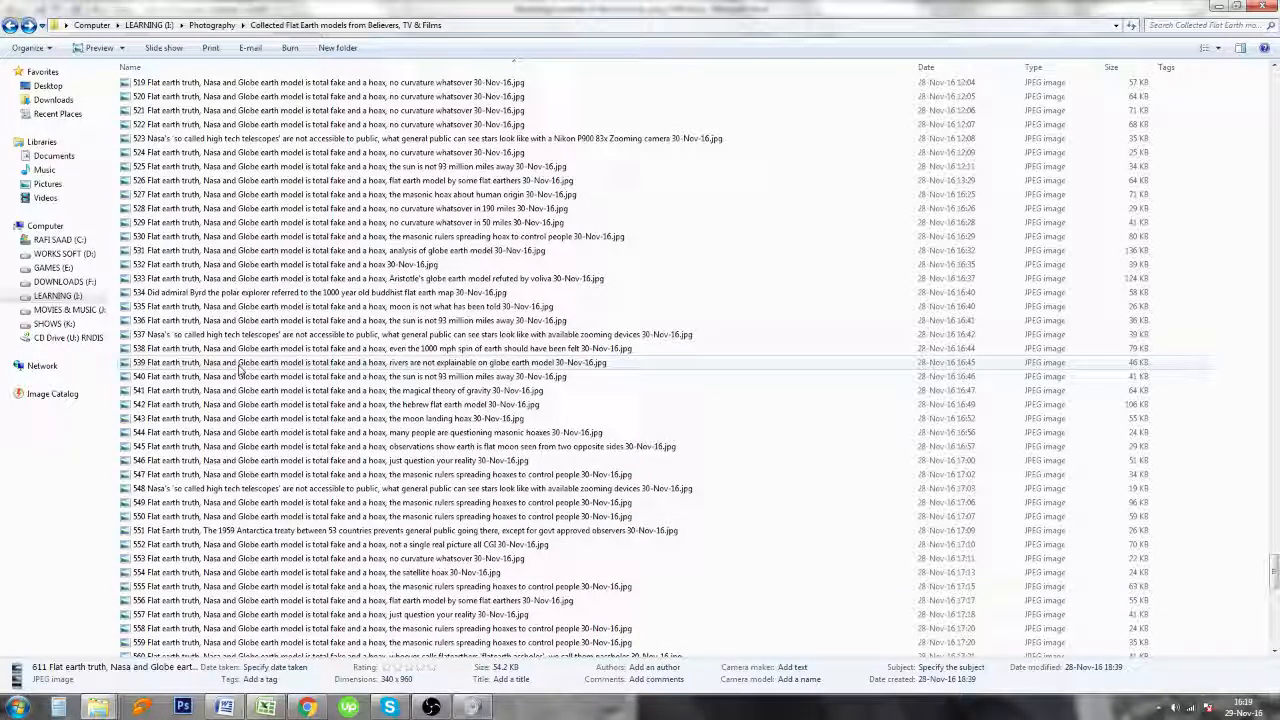
pyautogui.scroll(20, 240, 370)
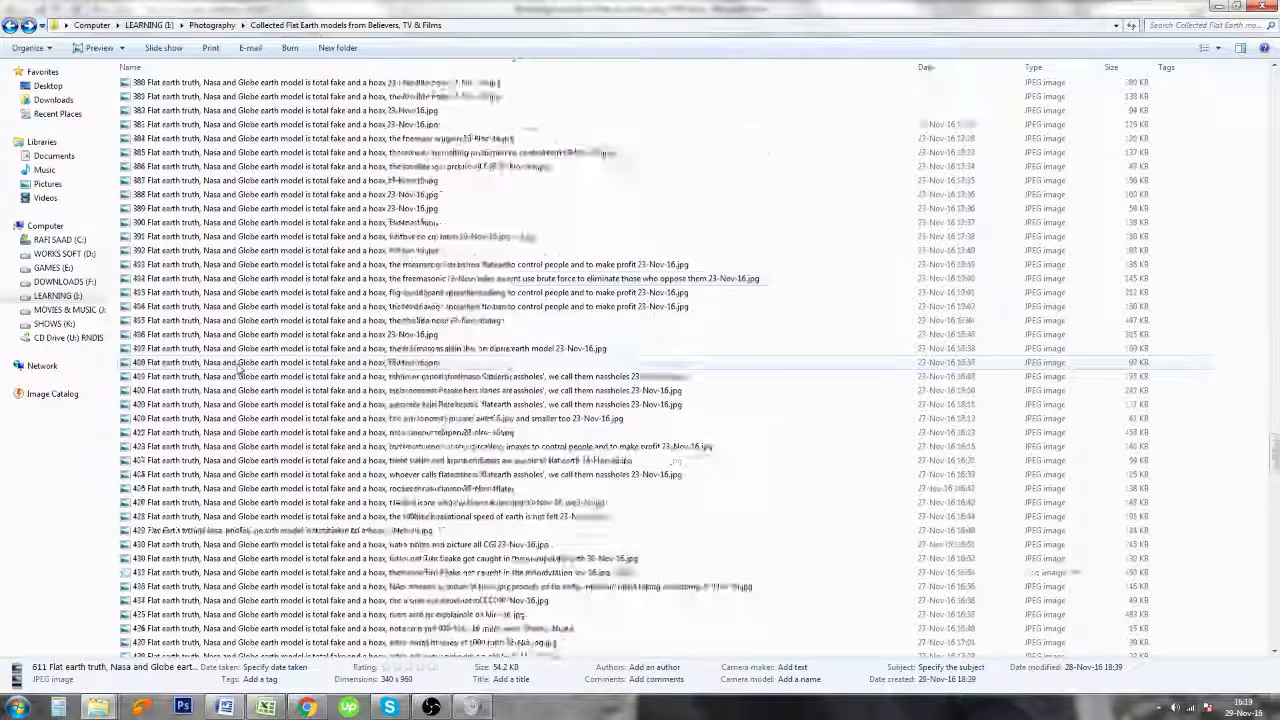
pyautogui.scroll(20, 240, 370)
pyautogui.rightClick(349, 31)
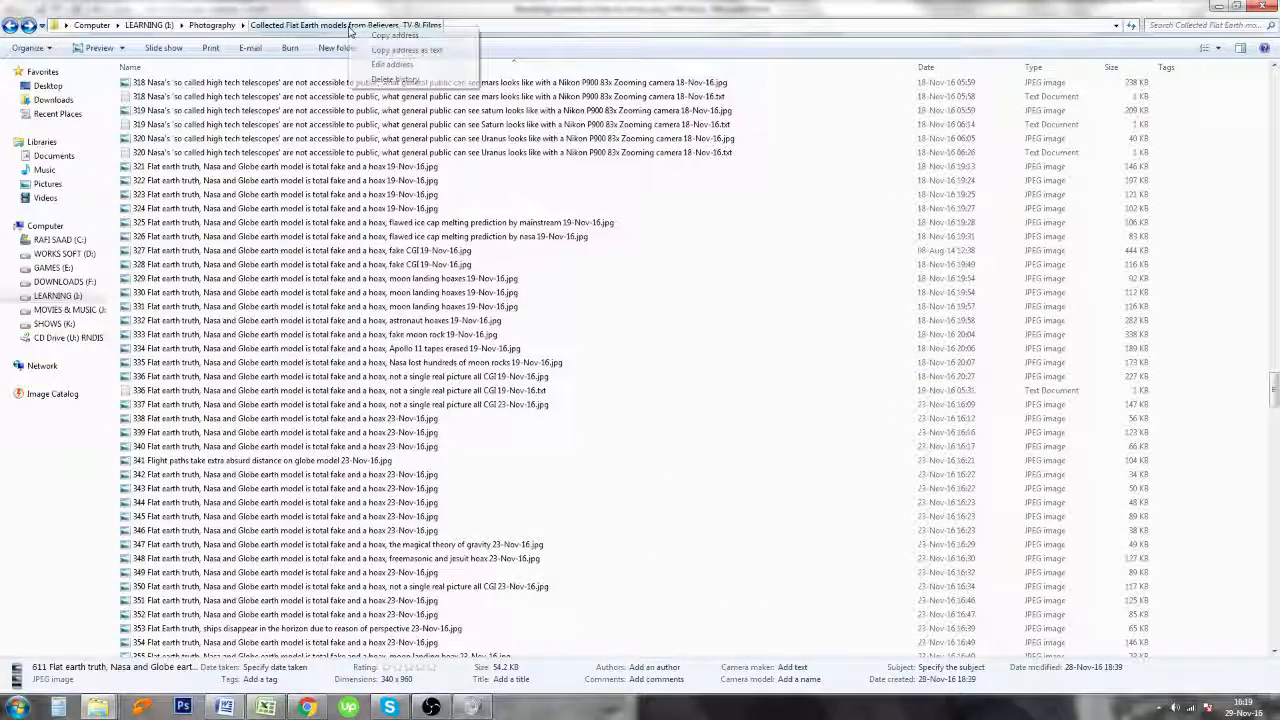
pyautogui.click(384, 52)
# Switch to Chrome, close the old folder index tab, and open the copied folder address in a new tab
pyautogui.hotkey('alt', 'Tab')
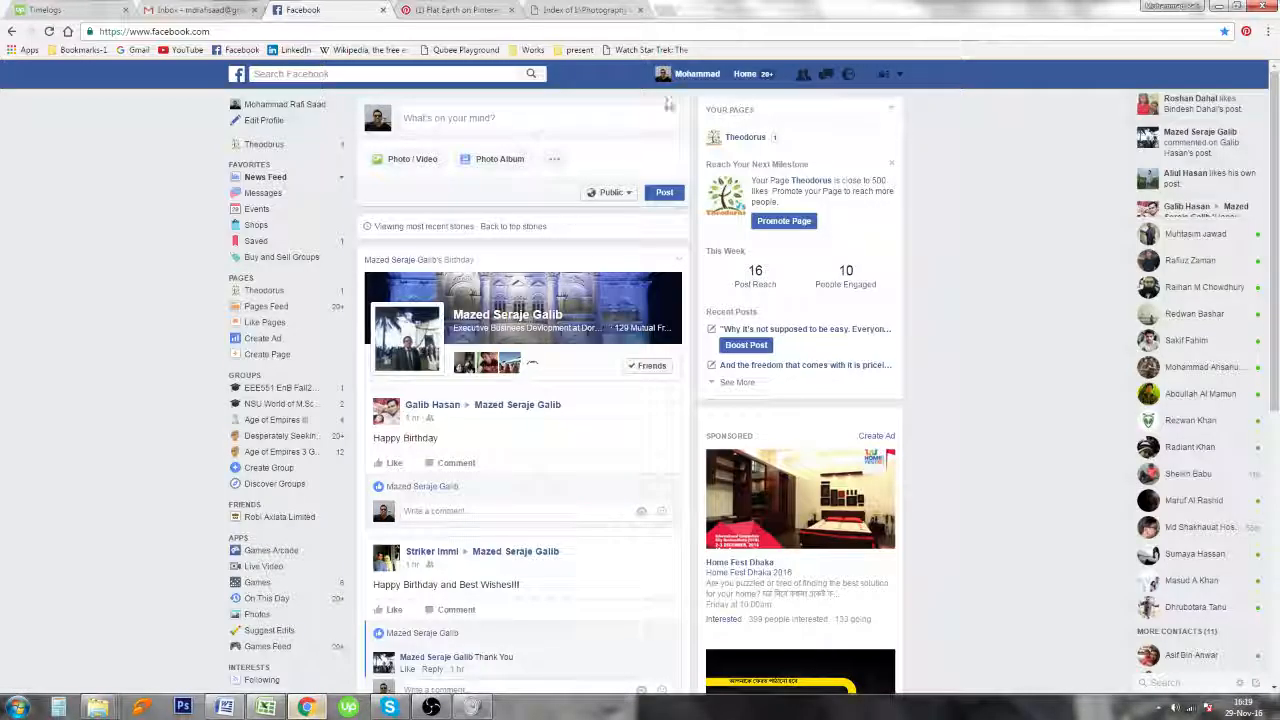
pyautogui.click(640, 10)
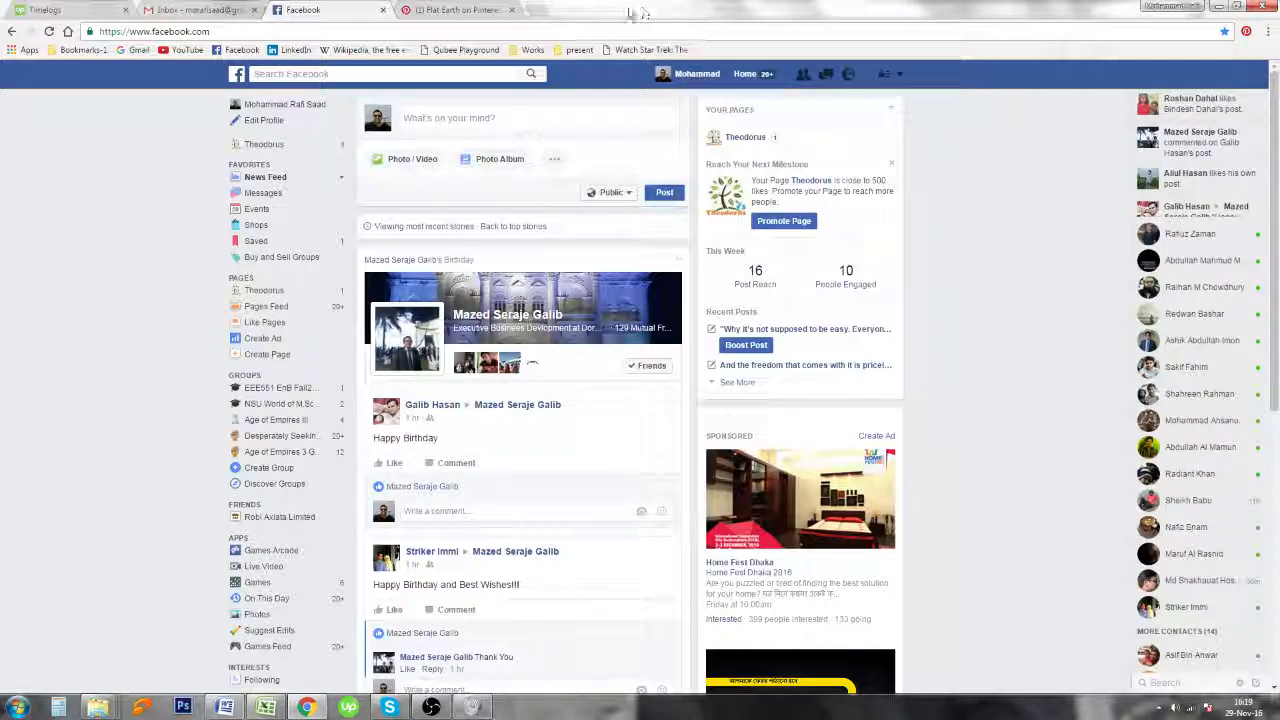
pyautogui.hotkey('ctrl', 't')
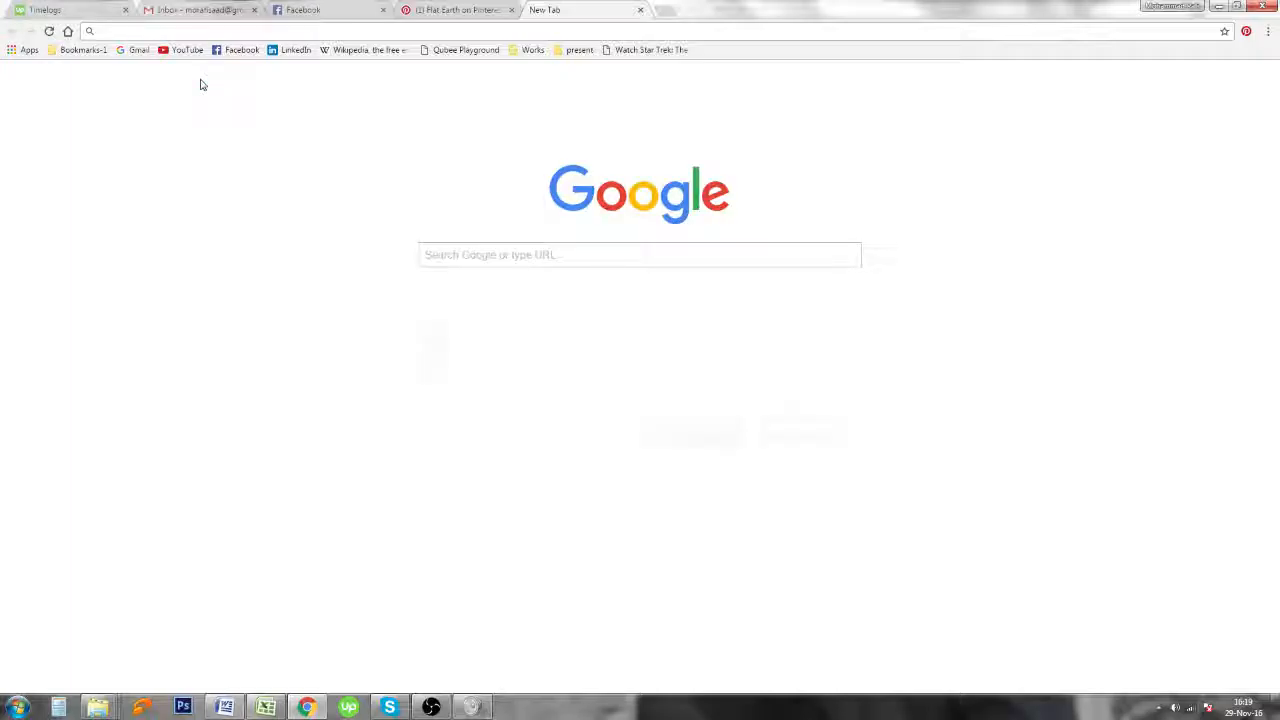
pyautogui.hotkey('ctrl', 'v')
pyautogui.press('Return')
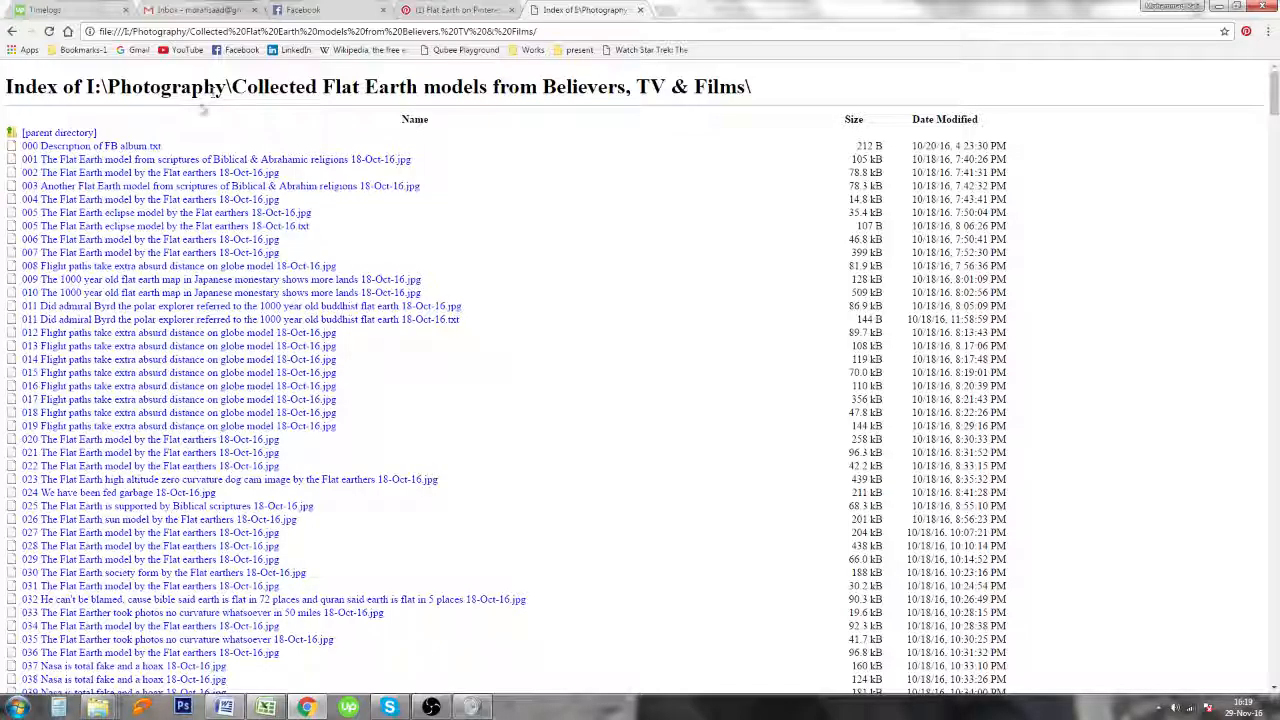
# Copy the entire folder index into the blank Excel workbook at cell B2, matching the destination formatting
pyautogui.hotkey('ctrl', 'a')
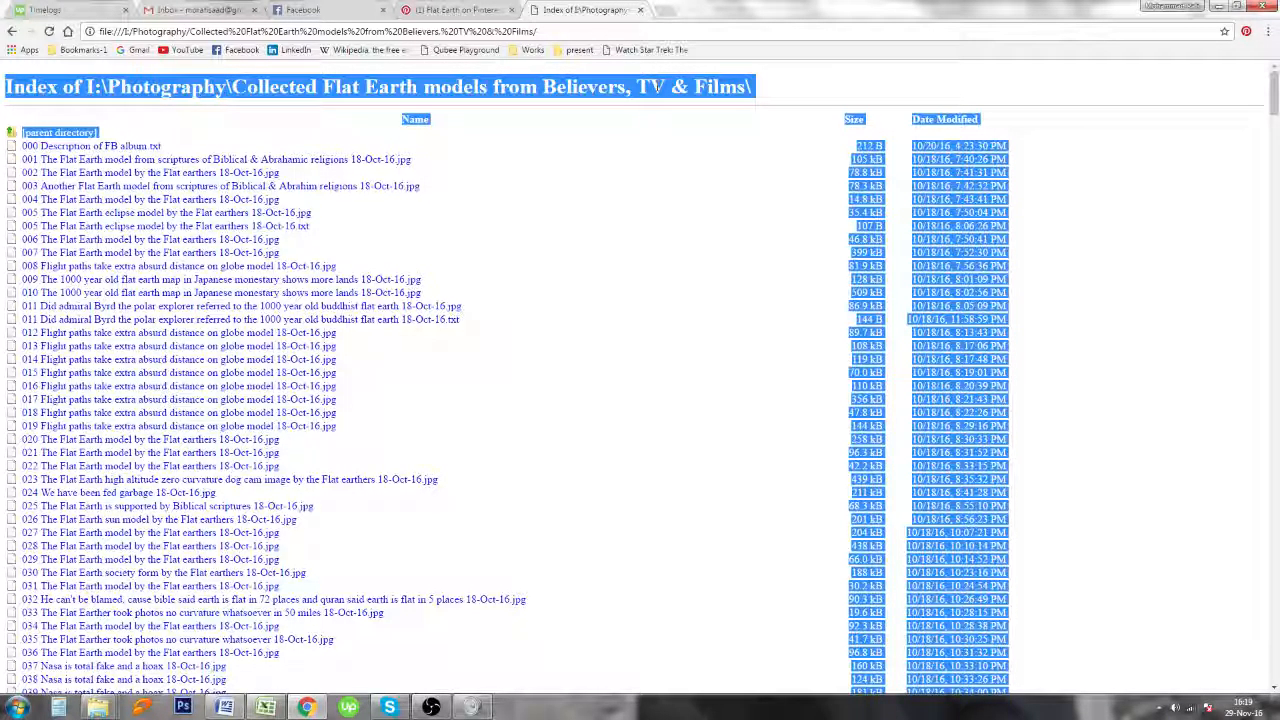
pyautogui.click(266, 707)
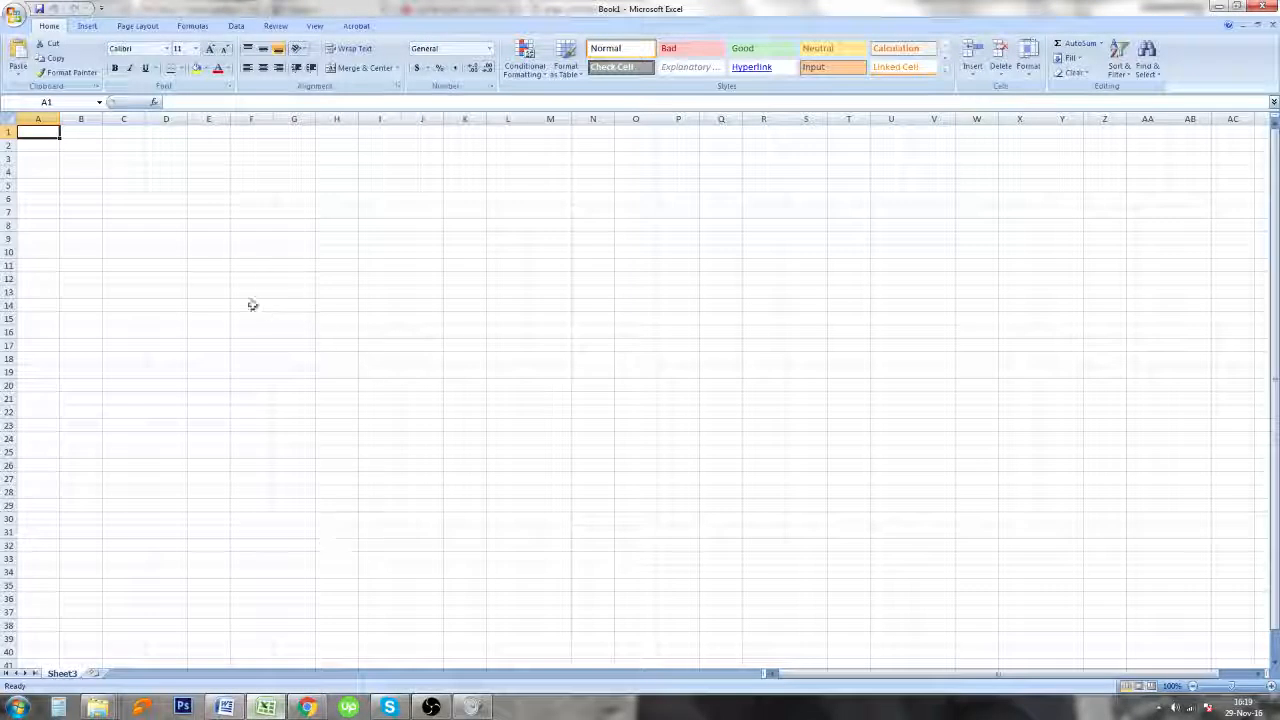
pyautogui.rightClick(81, 146)
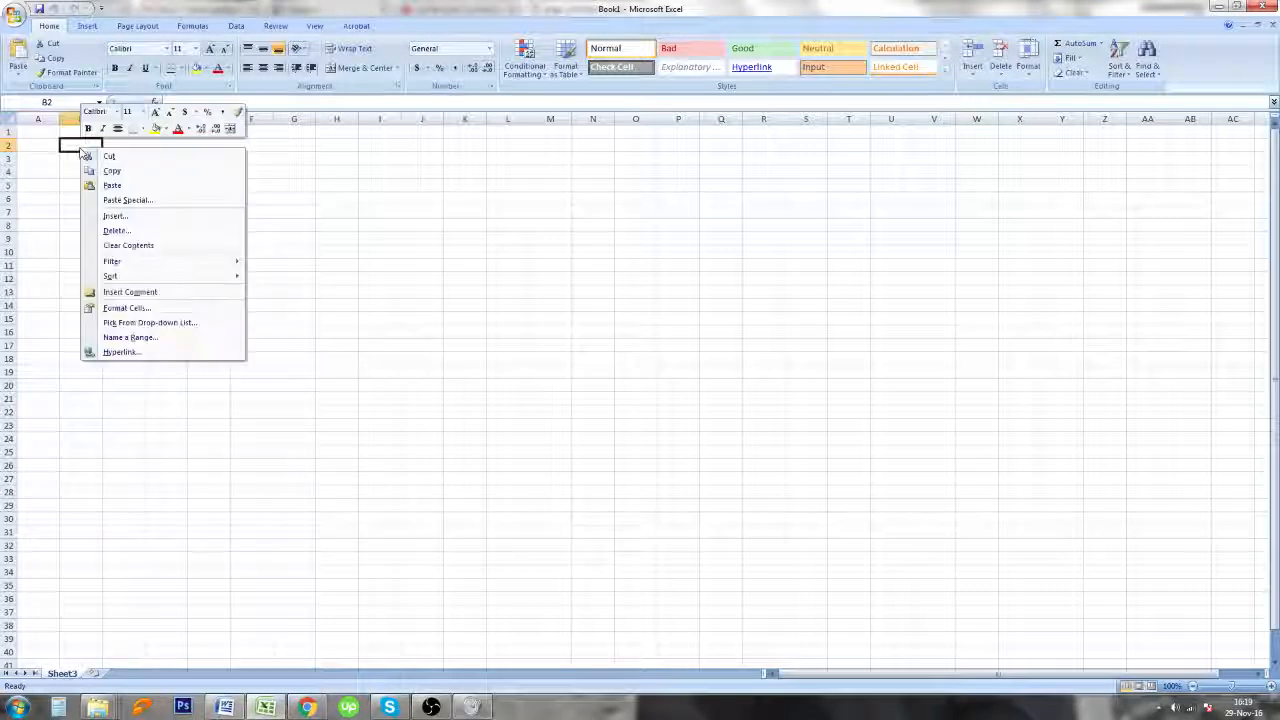
pyautogui.click(134, 189)
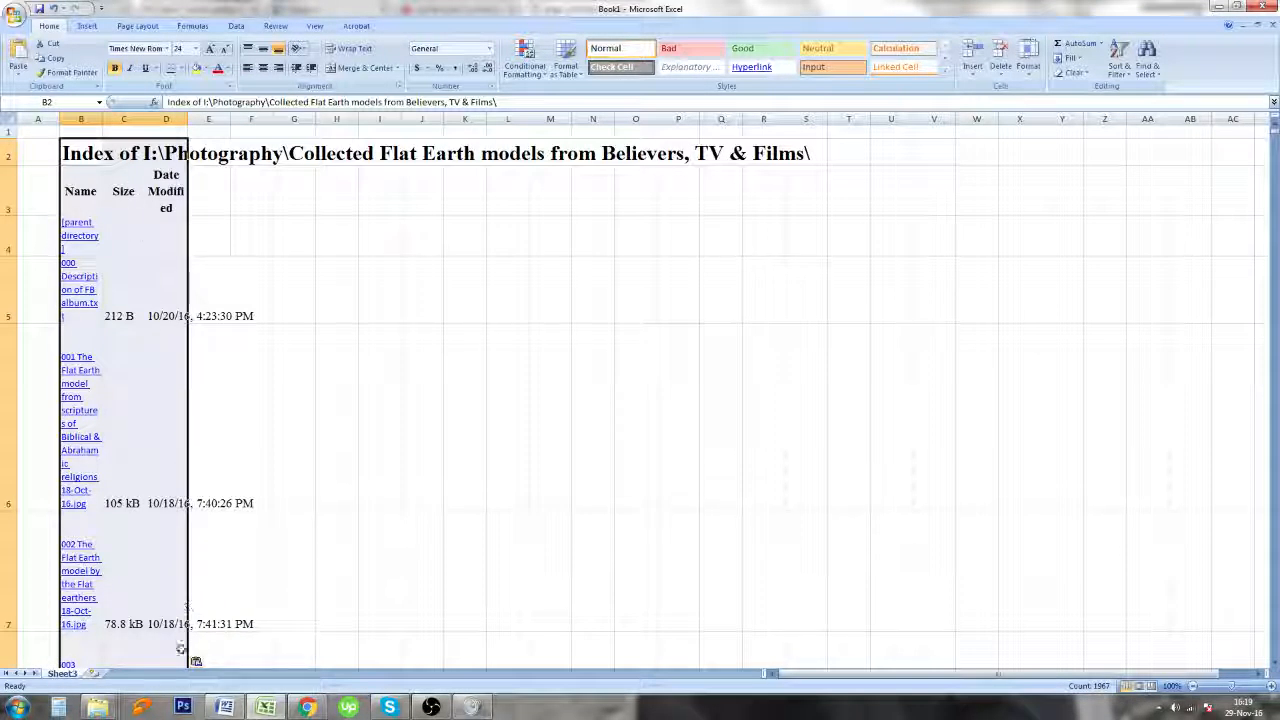
pyautogui.click(198, 661)
pyautogui.click(224, 630)
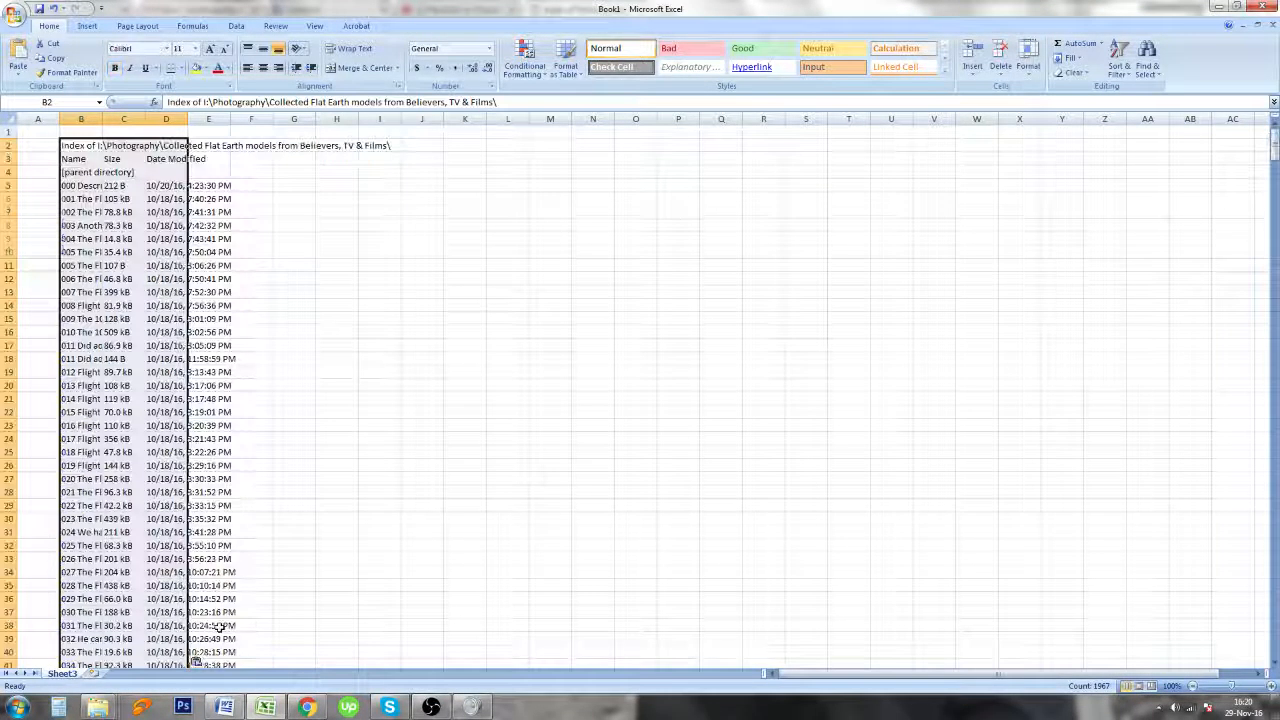
# Fit column B to the file names and delete the size and date columns C to E
pyautogui.click(252, 239)
pyautogui.doubleClick(103, 119)
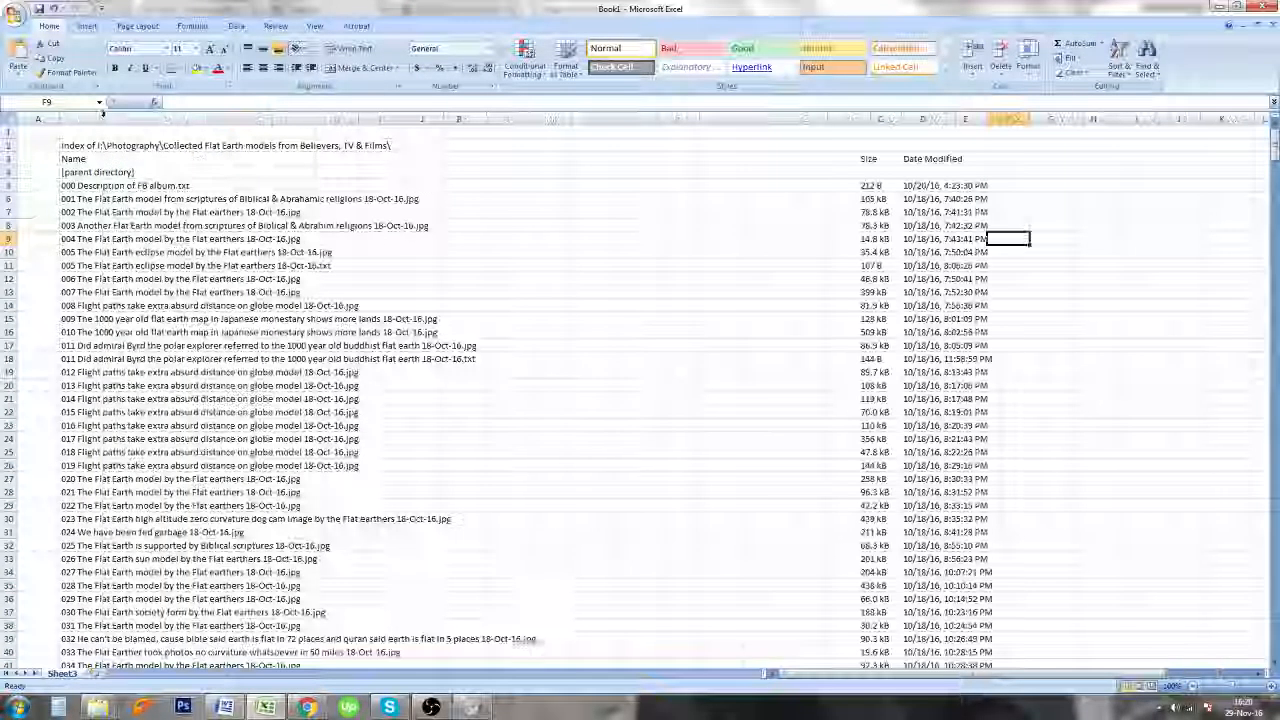
pyautogui.moveTo(880, 119); pyautogui.dragTo(968, 113)
pyautogui.rightClick(968, 116)
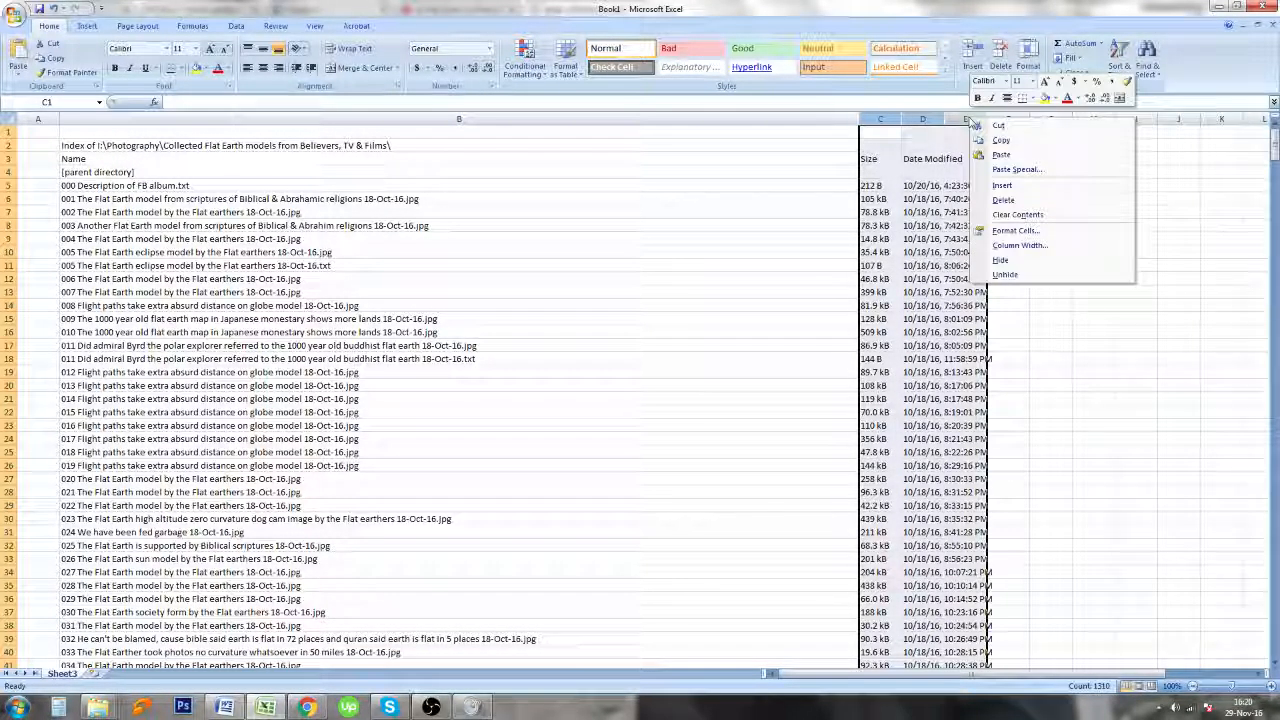
pyautogui.click(1002, 201)
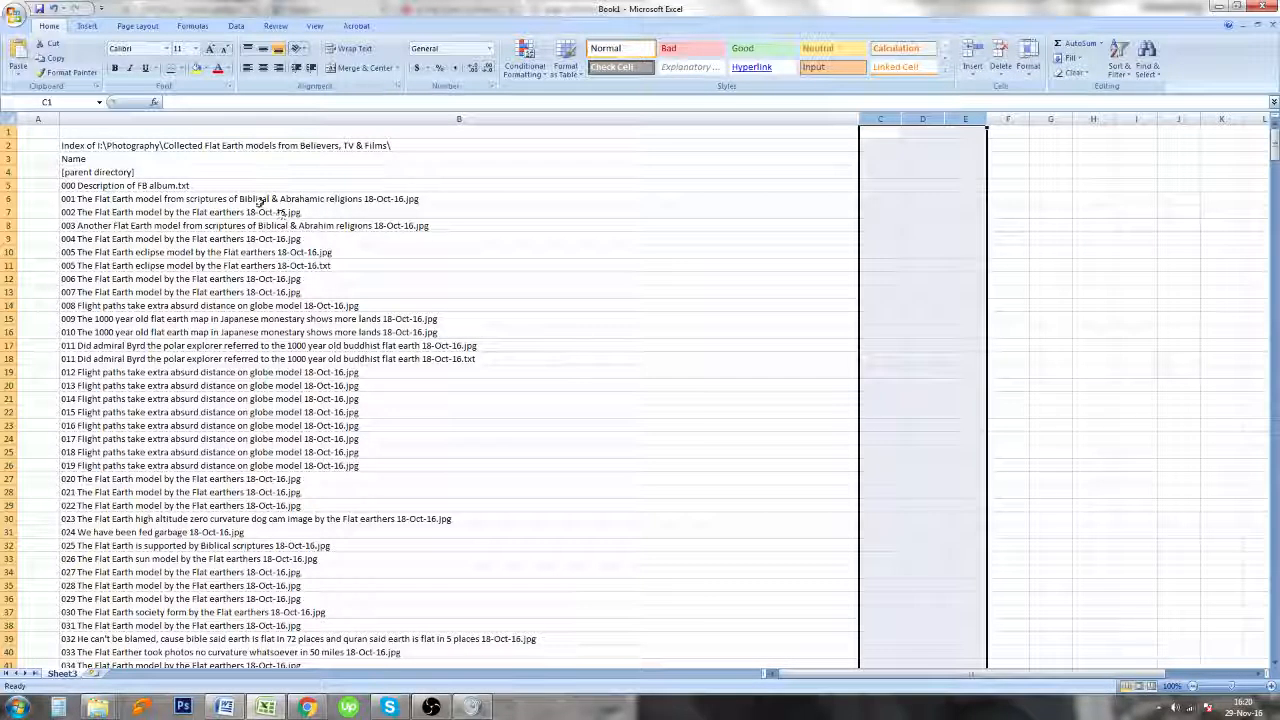
# Delete the Name and [parent directory] rows, and insert a blank row 3 above the first file name
pyautogui.click(6, 160)
pyautogui.rightClick(7, 165)
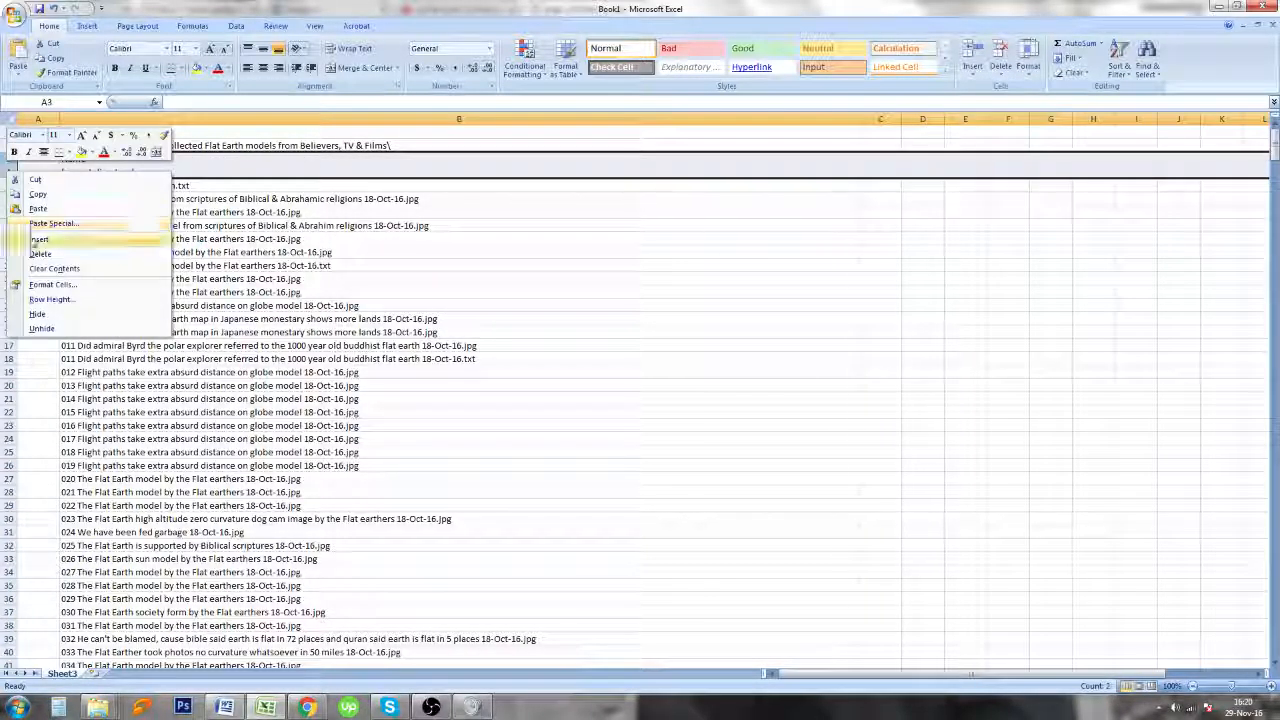
pyautogui.click(42, 255)
pyautogui.rightClick(8, 155)
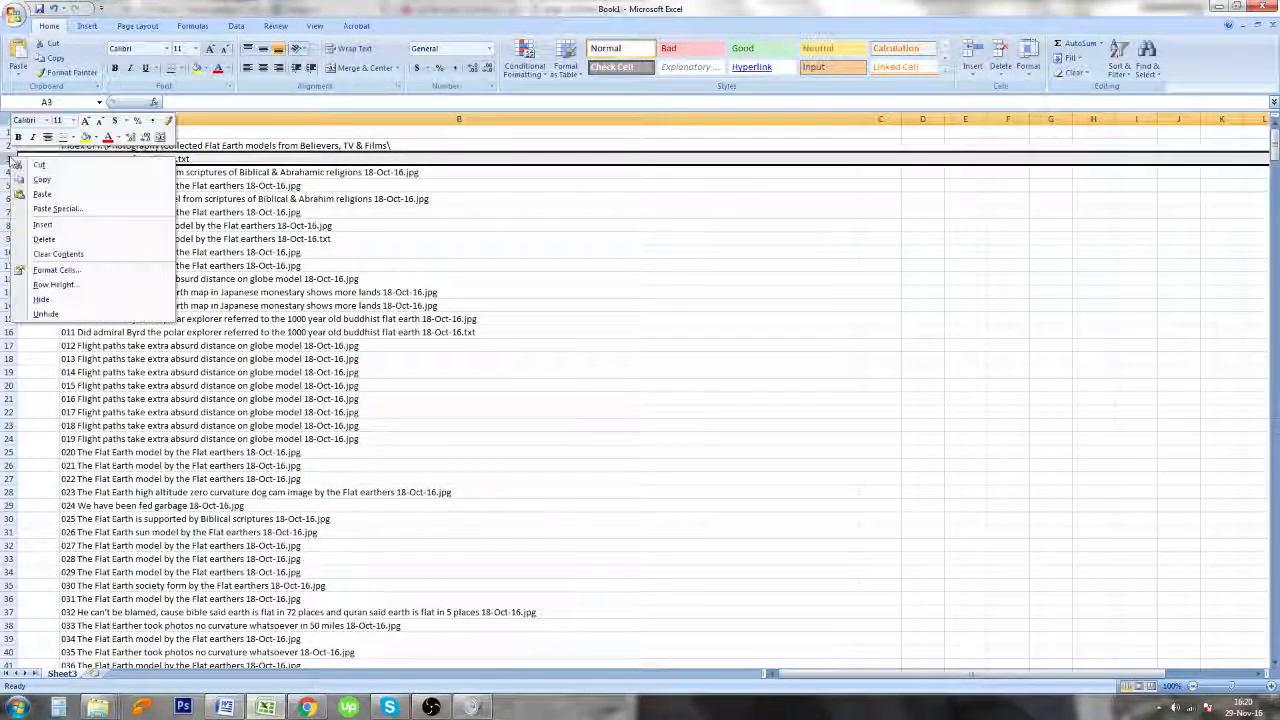
pyautogui.click(42, 225)
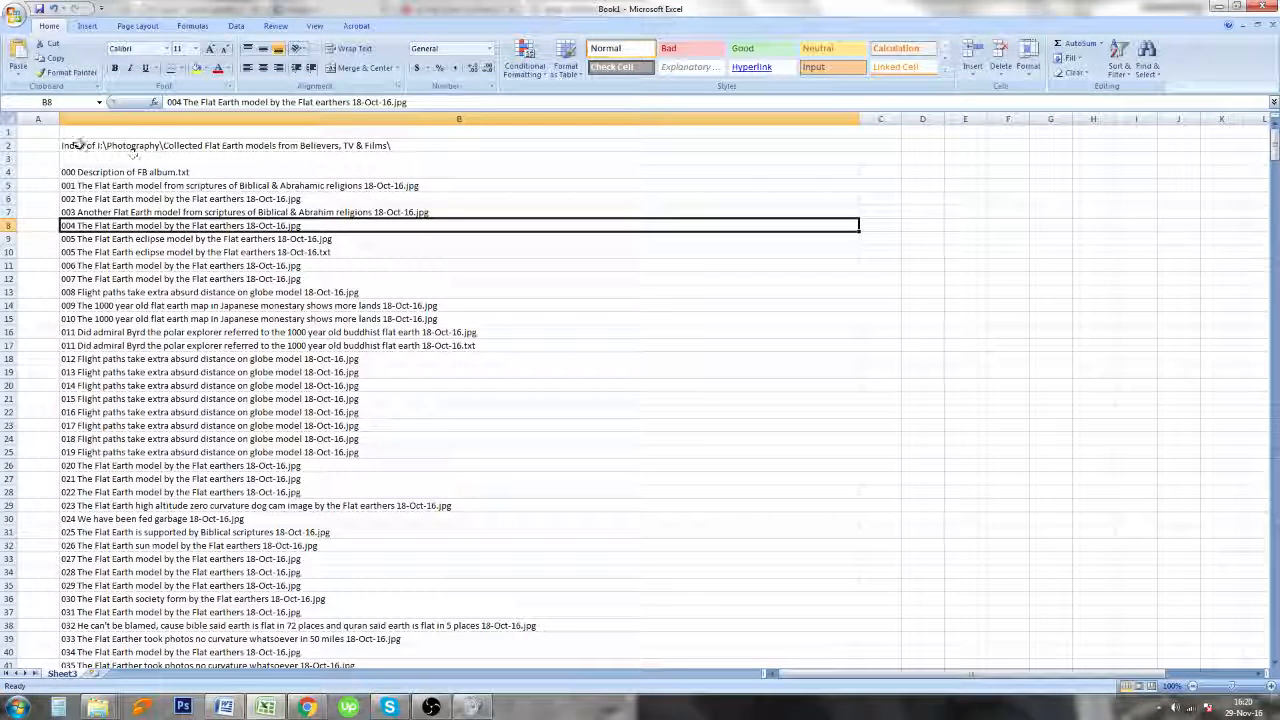
# Remove the "Index of" text from cell B2, leaving only the folder path
pyautogui.click(77, 145)
pyautogui.doubleClick(89, 145)
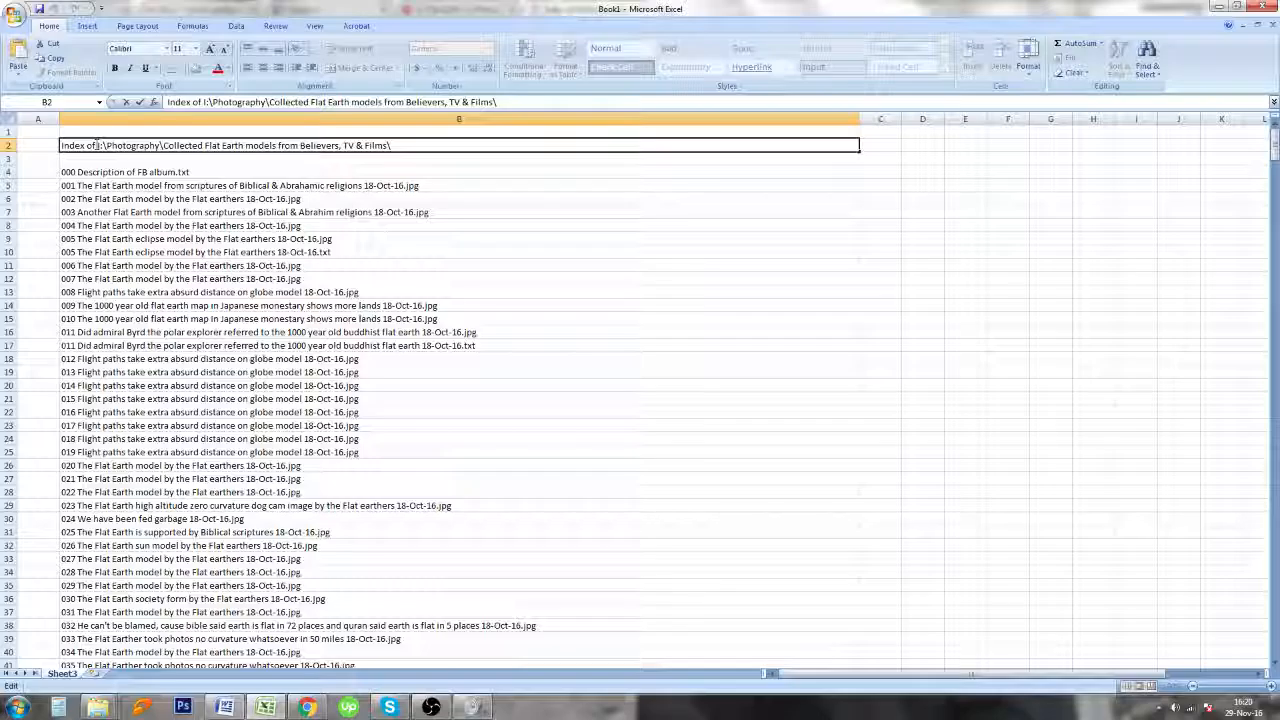
pyautogui.moveTo(97, 145); pyautogui.dragTo(56, 145)
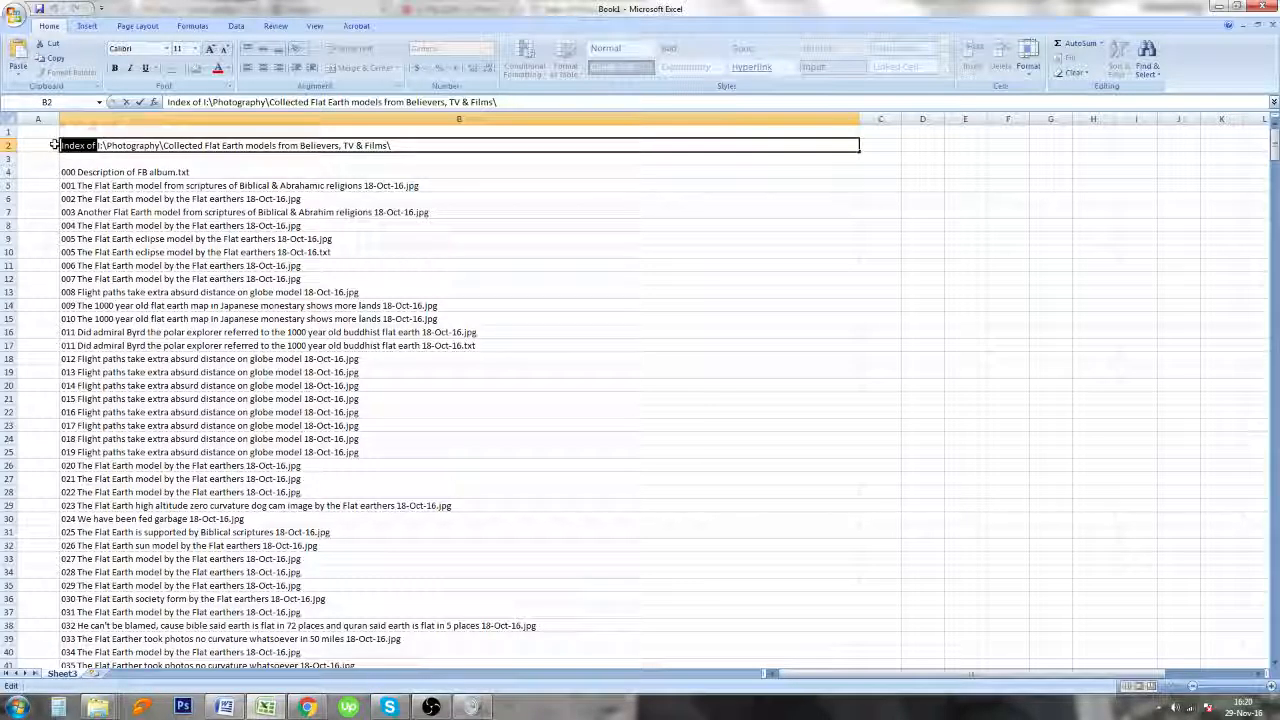
pyautogui.press('Delete')
pyautogui.press('Return')
# Examine the numbered file names and their dates in the Excel list and in the source folder in Windows Explorer
pyautogui.click(83, 196)
pyautogui.click(98, 173)
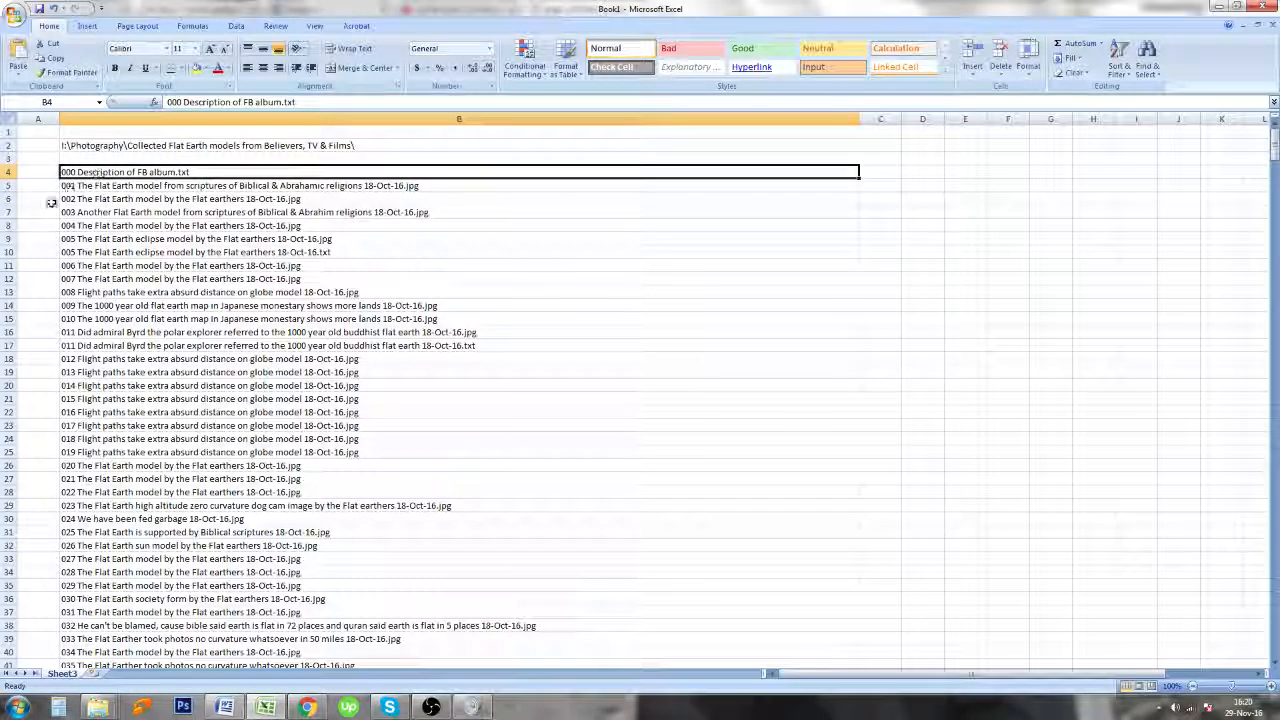
pyautogui.scroll(-20, 68, 190)
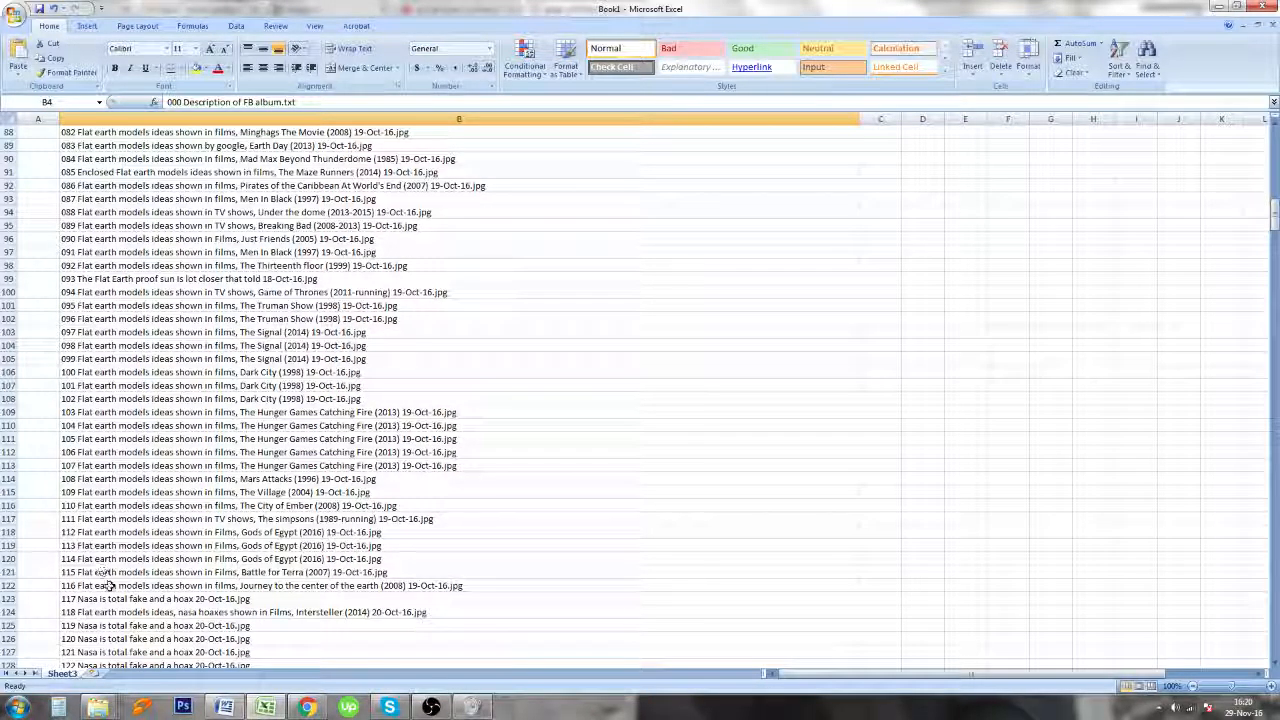
pyautogui.click(98, 707)
pyautogui.click(236, 655)
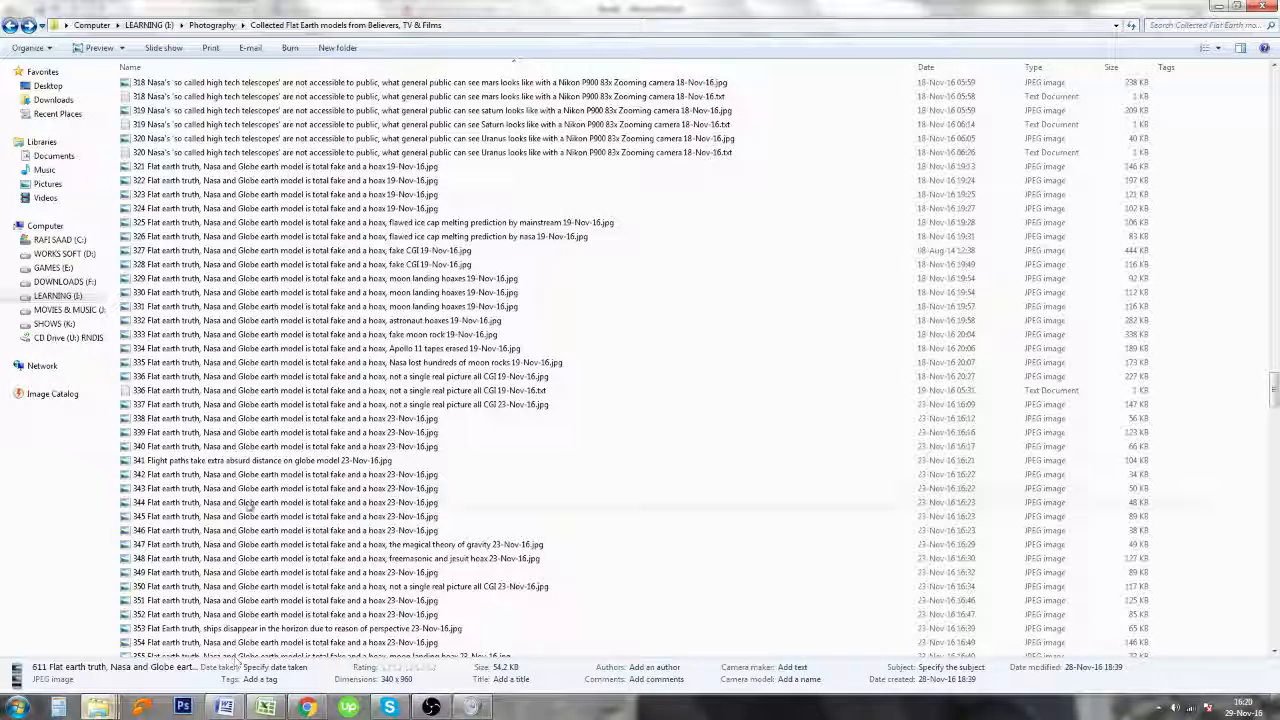
pyautogui.scroll(-14, 338, 478)
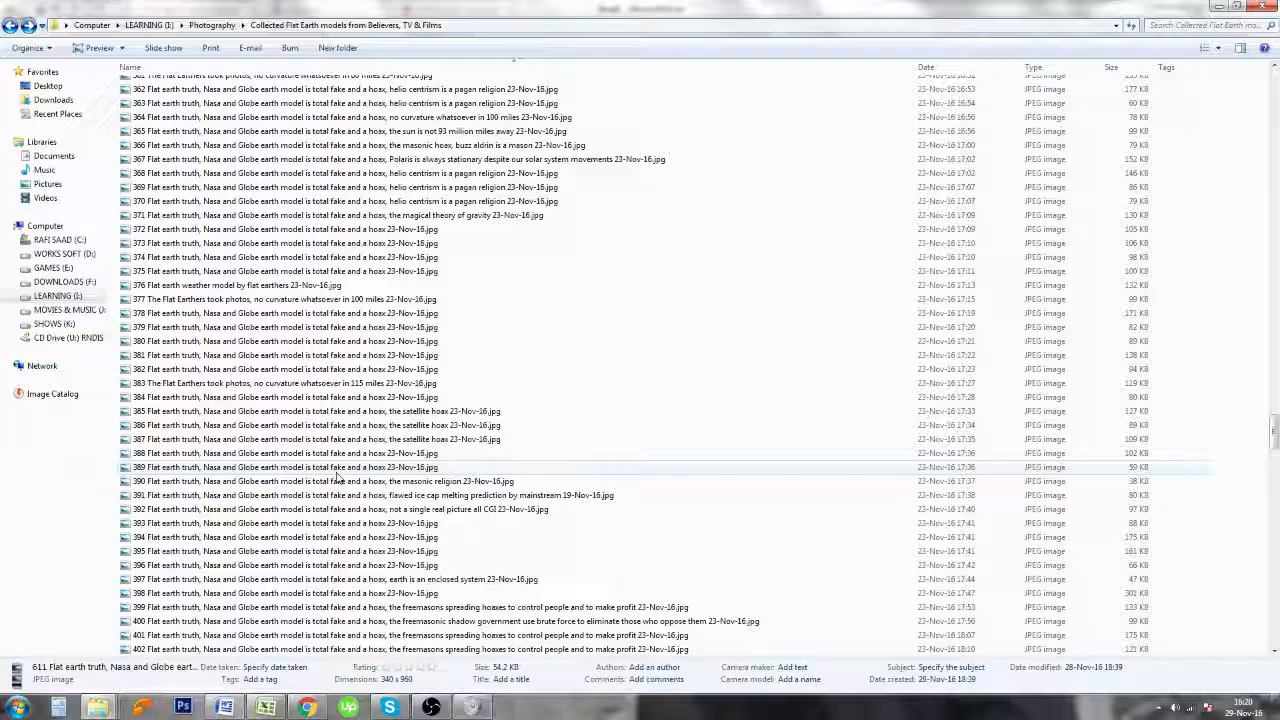
pyautogui.scroll(-7, 338, 478)
pyautogui.scroll(-10, 338, 478)
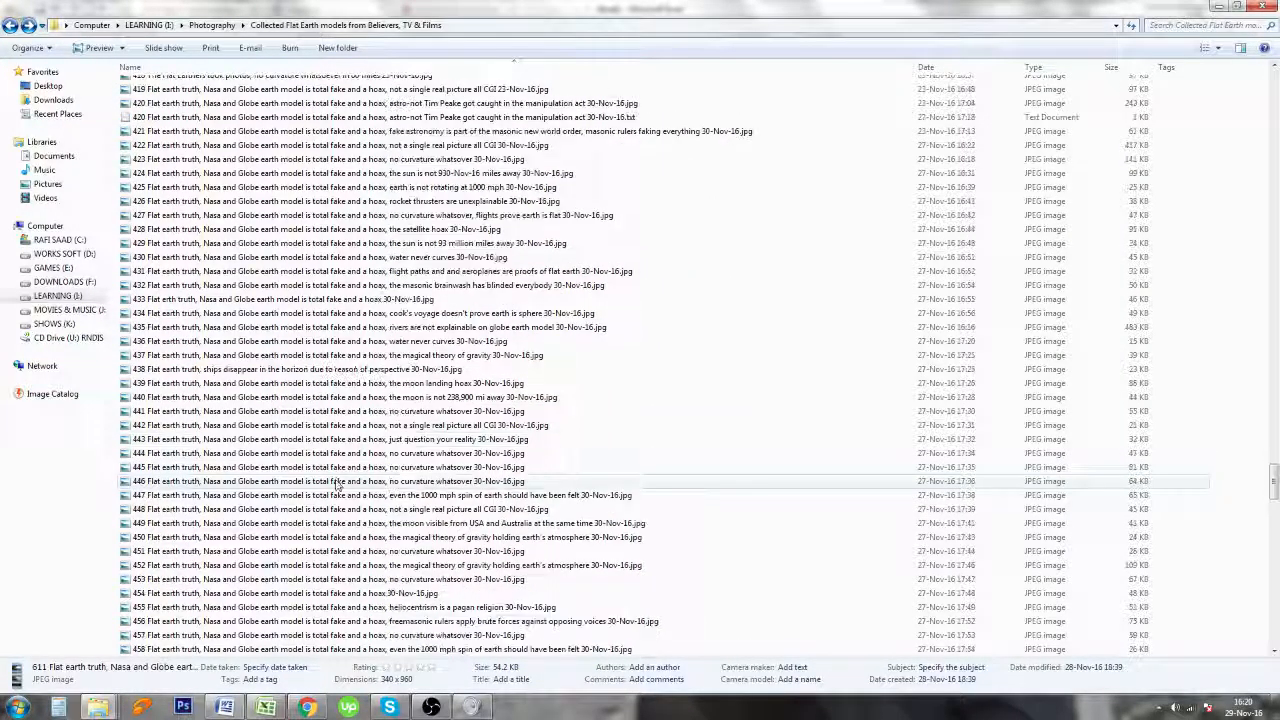
pyautogui.scroll(3, 500, 299)
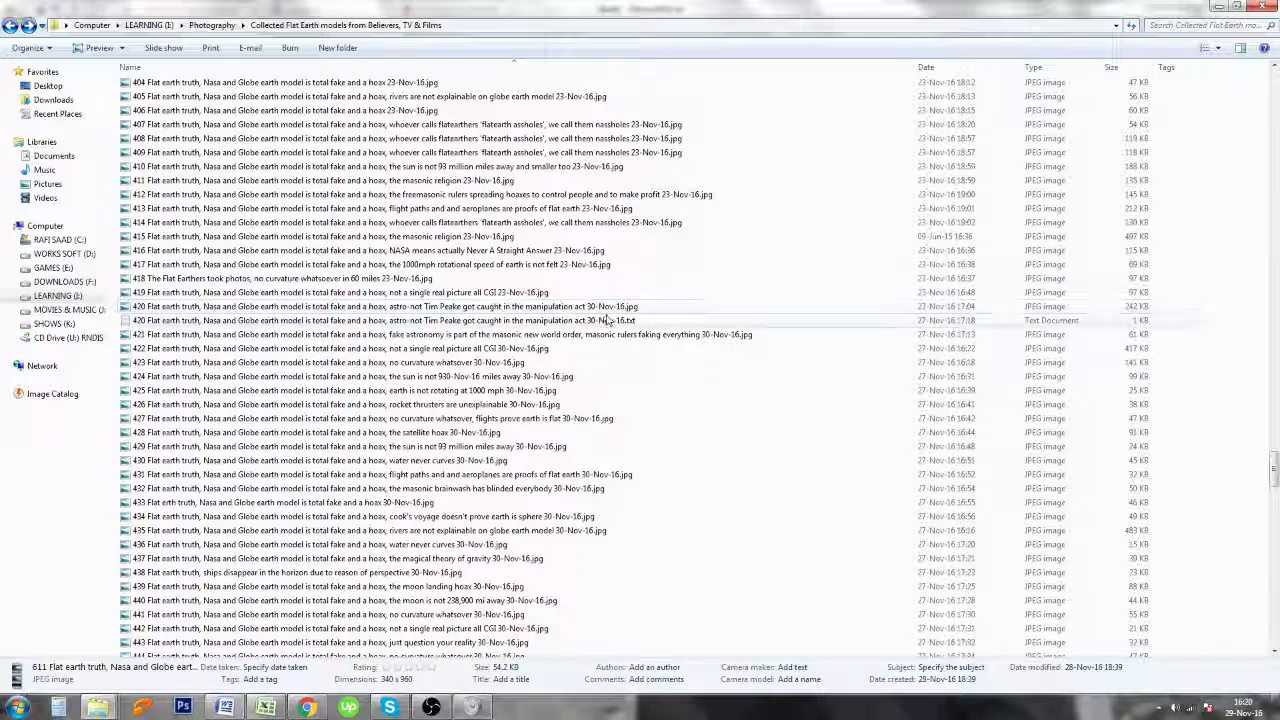
pyautogui.scroll(-10, 600, 335)
pyautogui.scroll(-5, 600, 337)
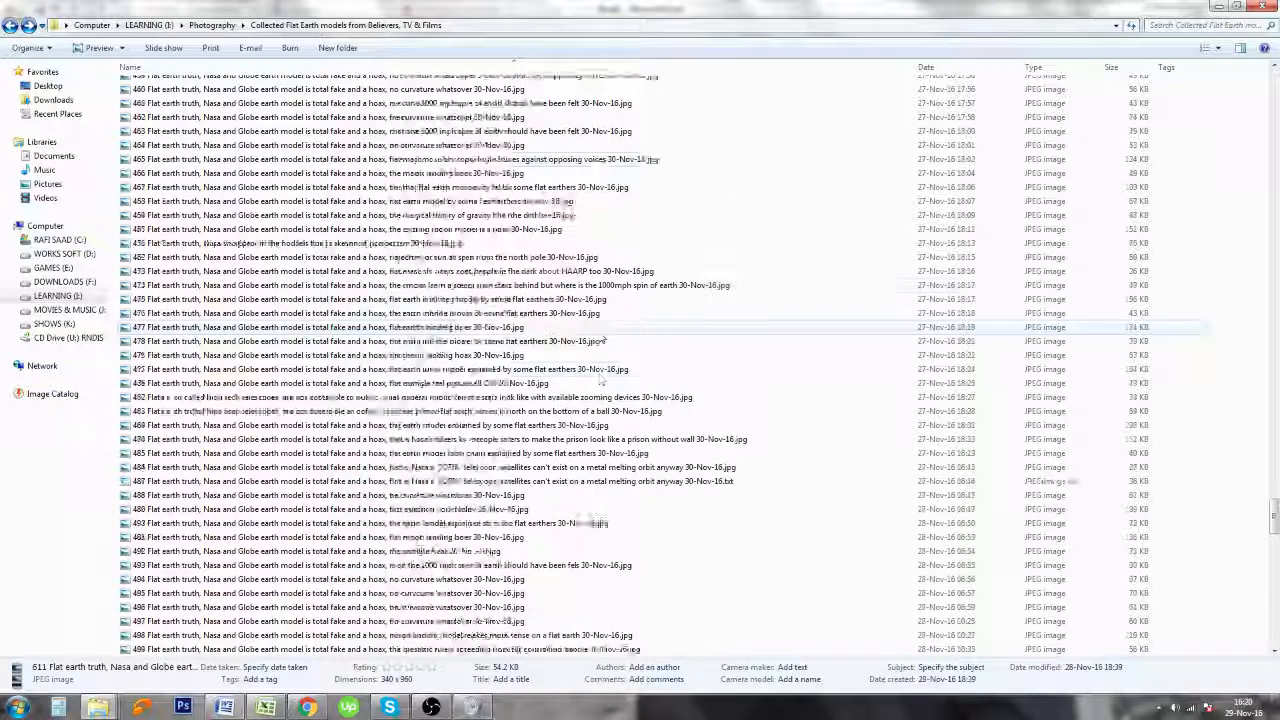
pyautogui.click(1219, 5)
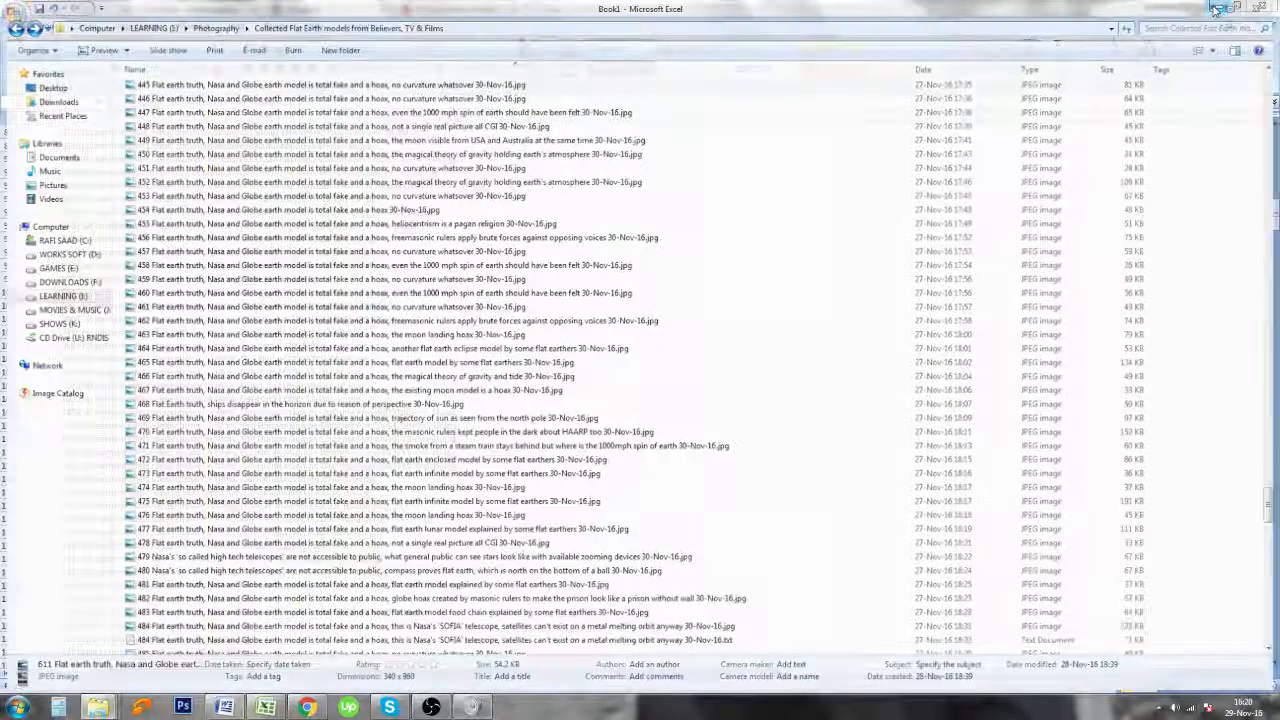
# Look through the Excel file list for the section where the names change from 23-Nov-16 to 30-Nov-16
pyautogui.click(210, 357)
pyautogui.scroll(20, 210, 354)
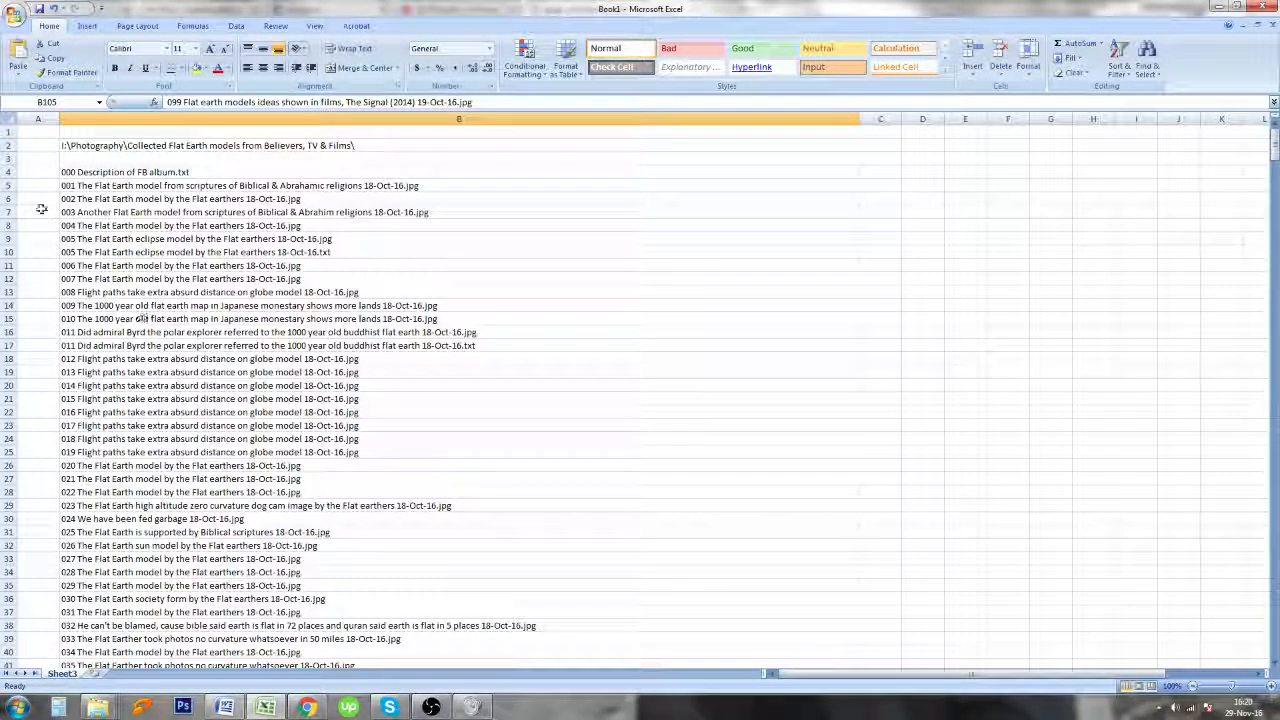
pyautogui.click(38, 172)
pyautogui.scroll(-8, 39, 415)
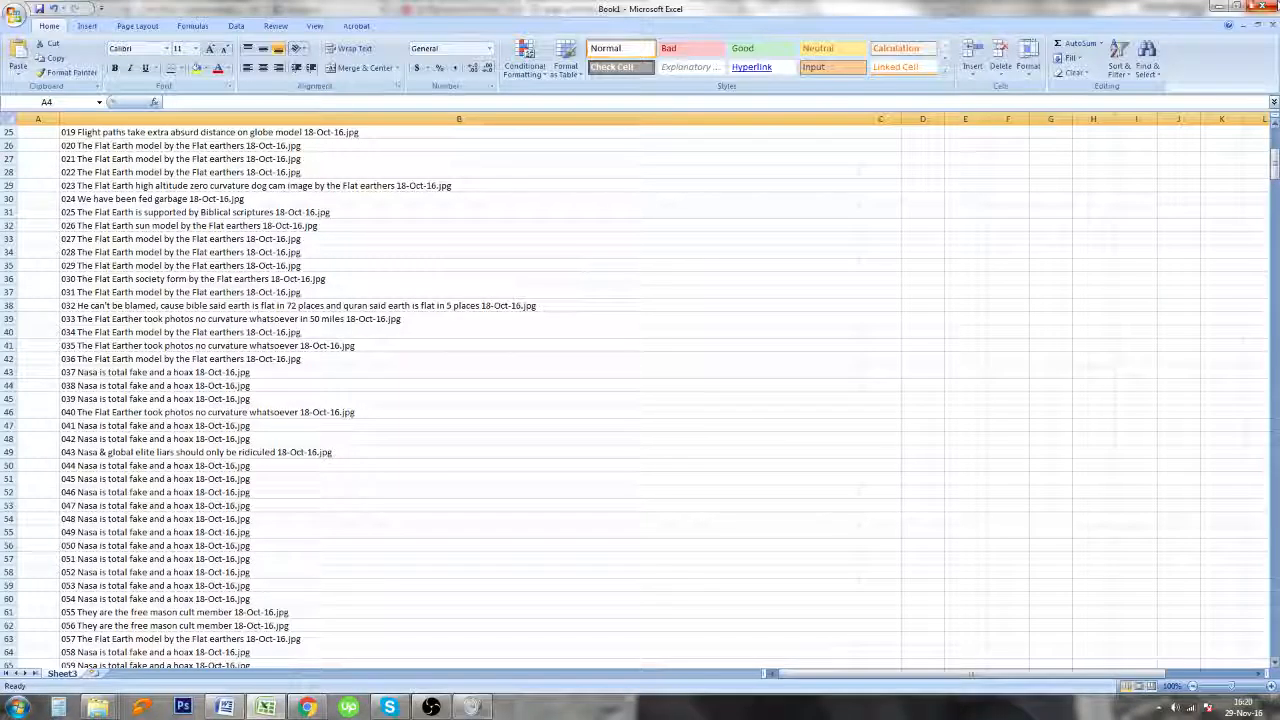
pyautogui.moveTo(1250, 255); pyautogui.dragTo(1260, 466)
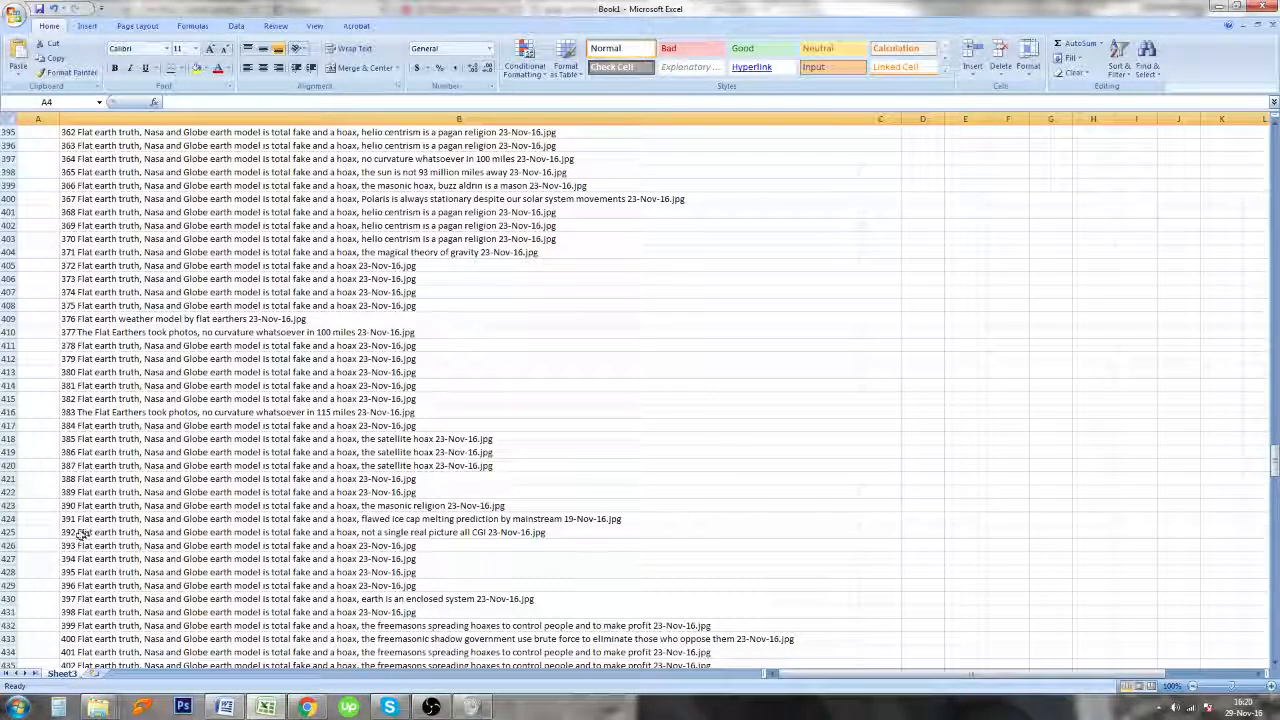
pyautogui.scroll(-2, 90, 548)
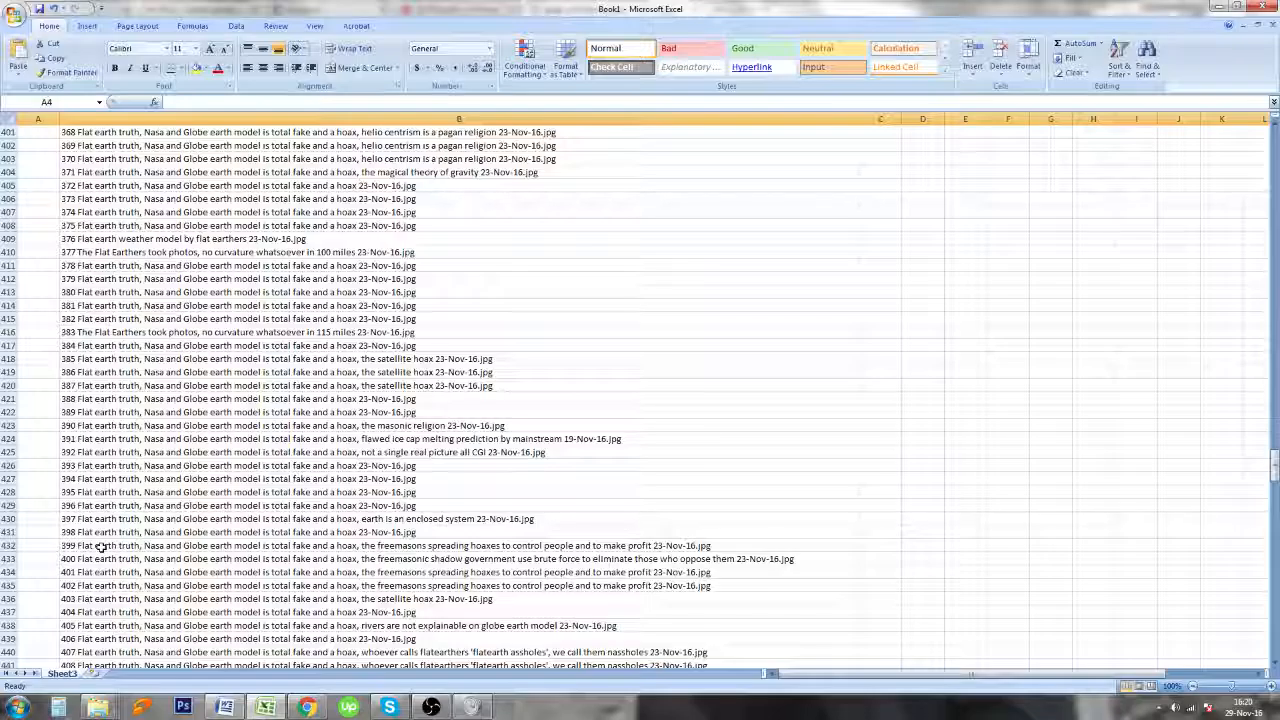
pyautogui.scroll(-3, 100, 548)
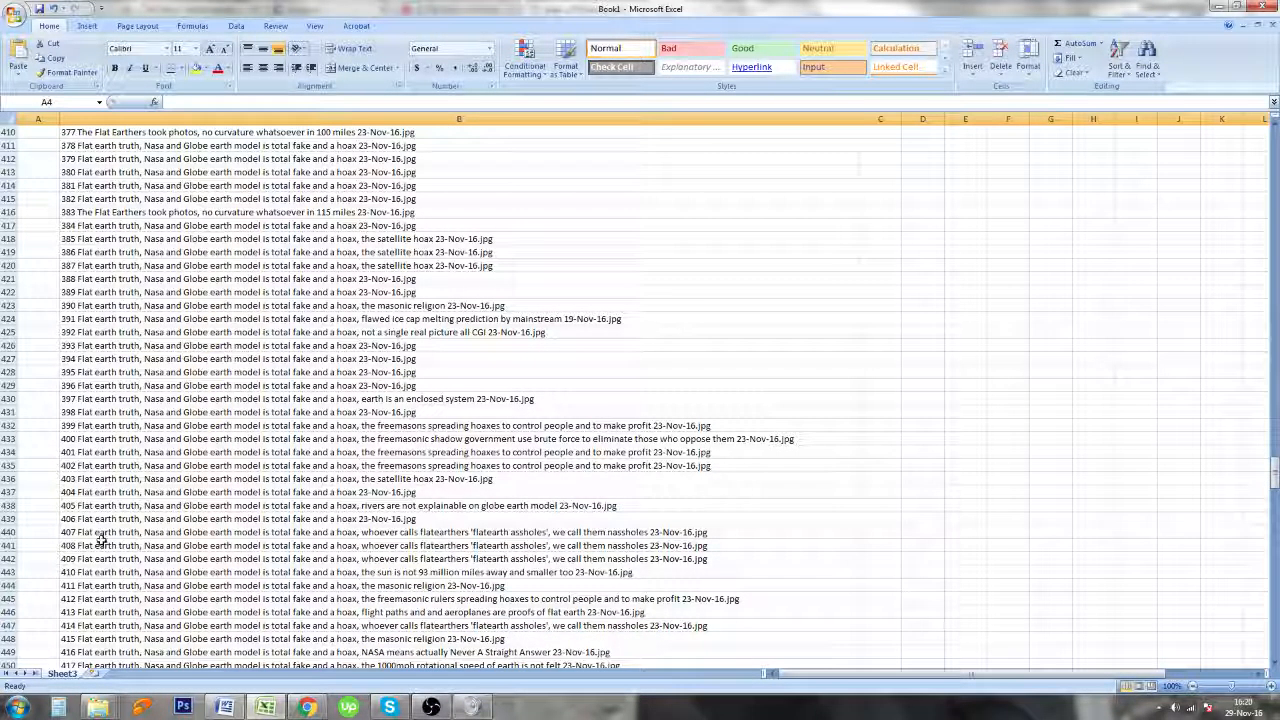
pyautogui.scroll(-7, 100, 540)
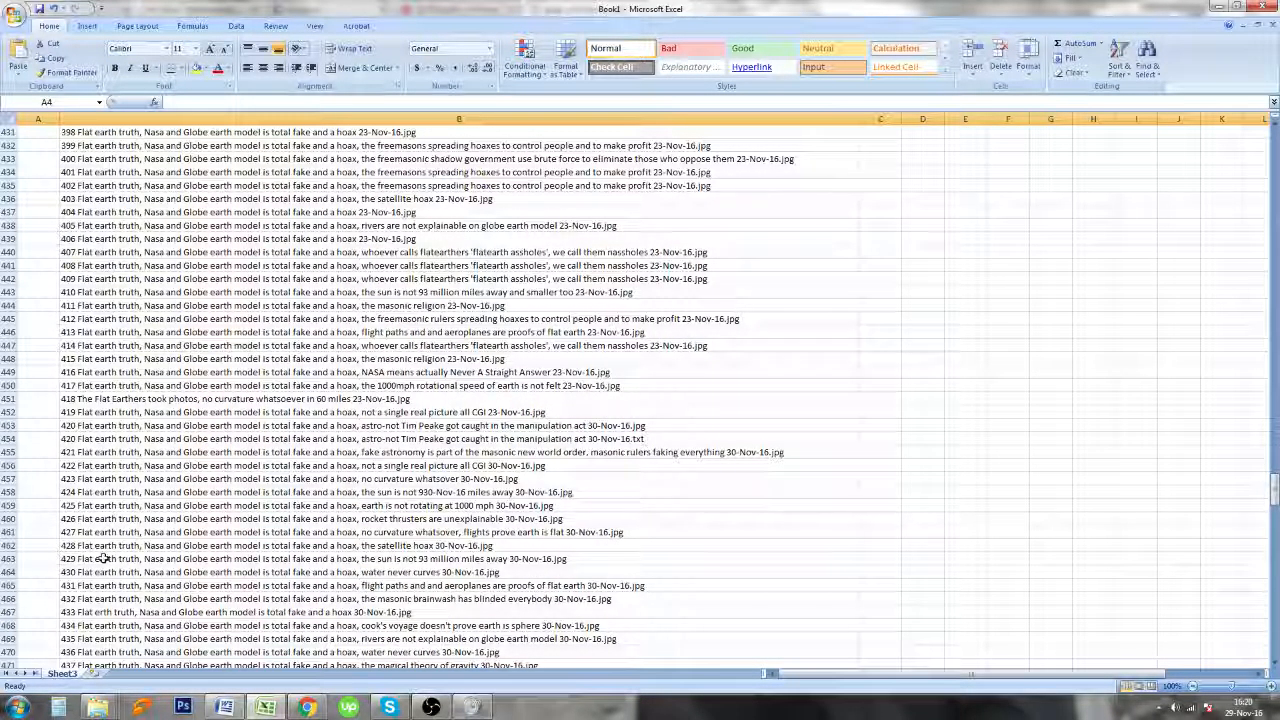
pyautogui.scroll(7, 100, 558)
pyautogui.moveTo(1274, 470); pyautogui.dragTo(1275, 130)
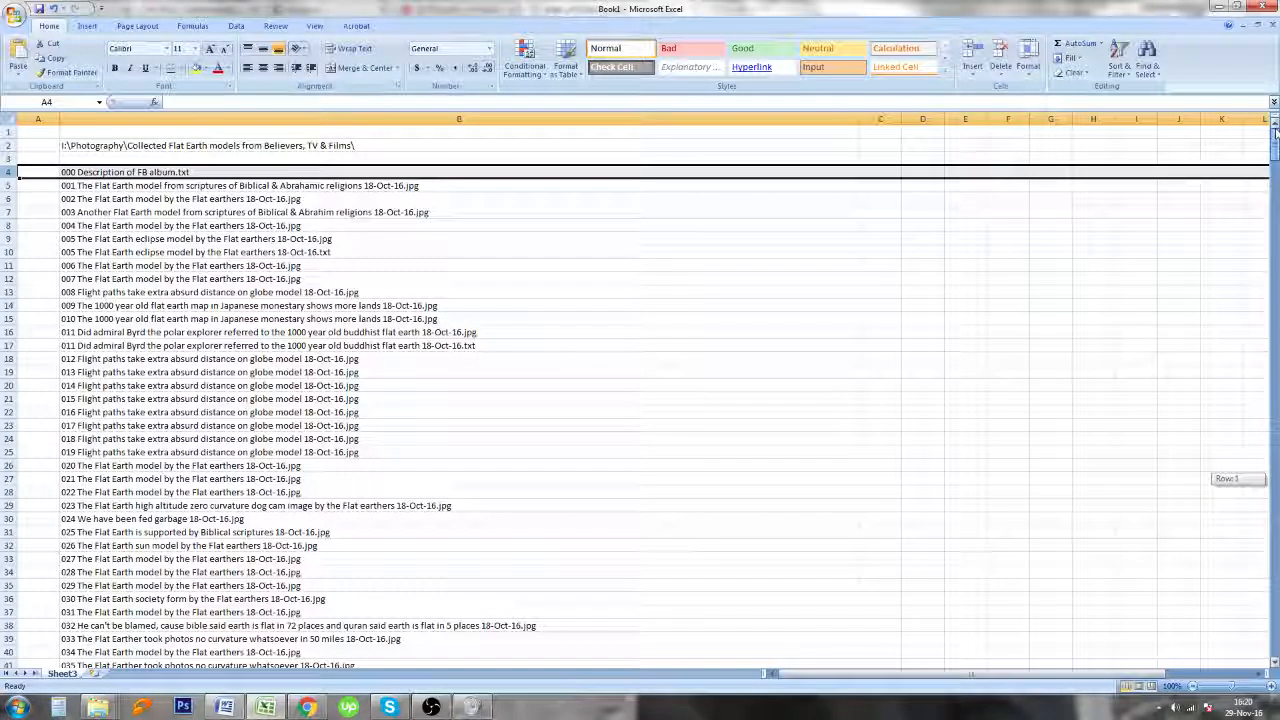
# Delete row 657, containing "Quotes regarding flat earth.txt", from the end of the file list
pyautogui.click(212, 172)
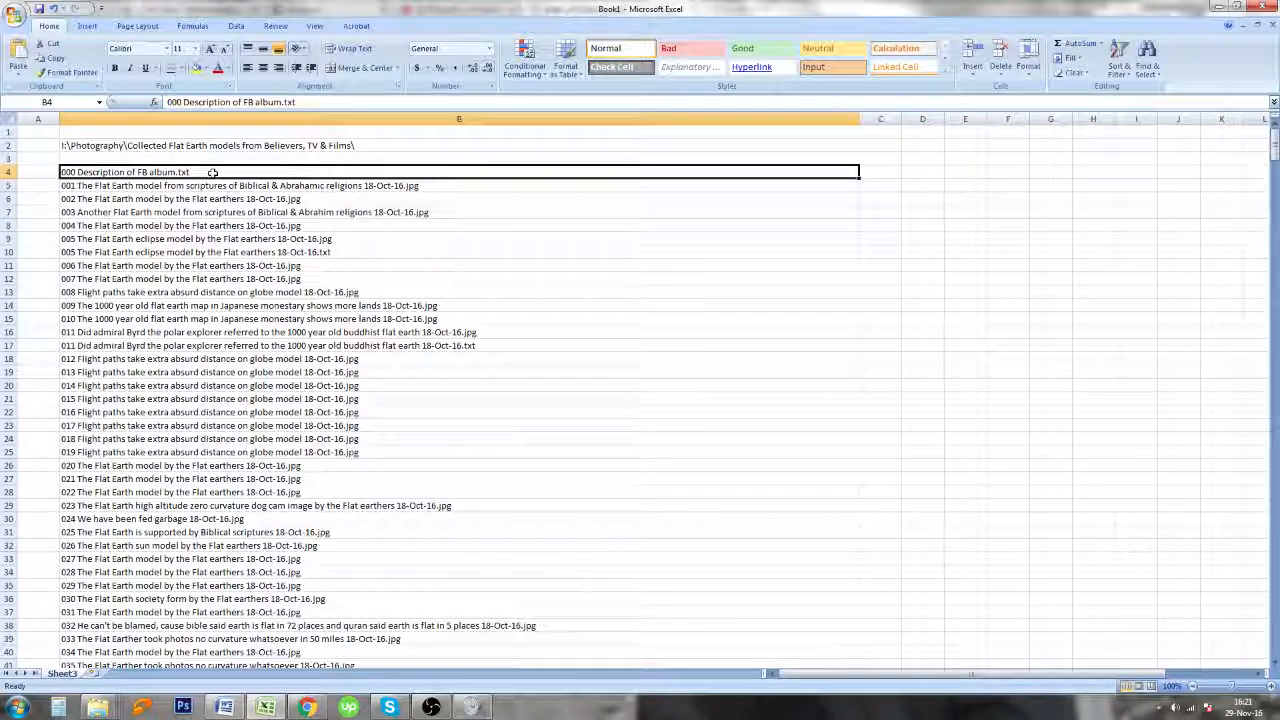
pyautogui.hotkey('ctrl', 'shift', 'Down')
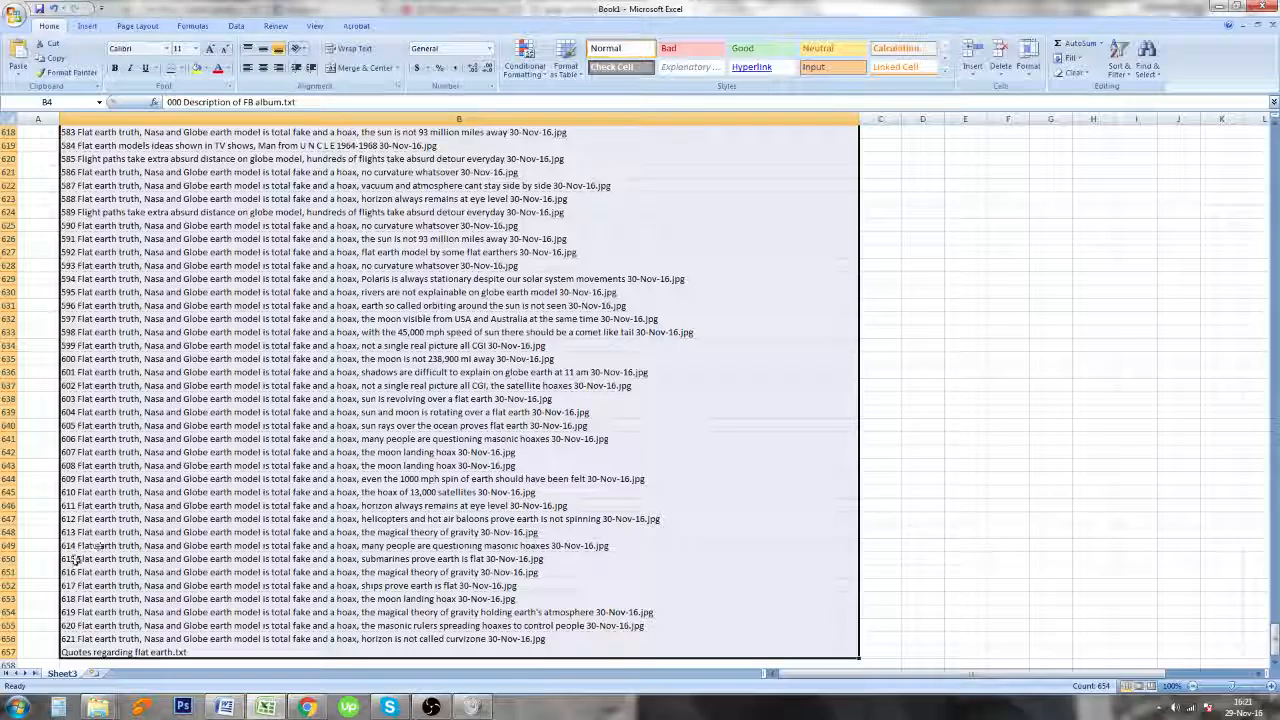
pyautogui.click(8, 652)
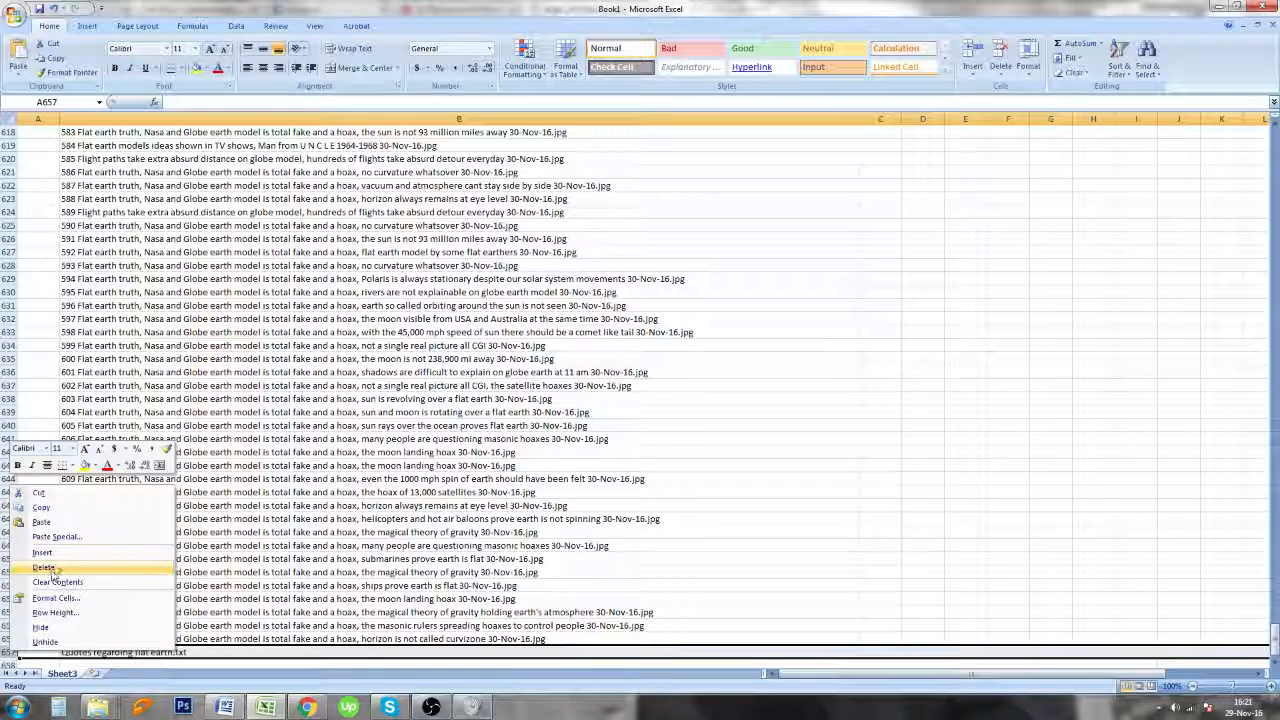
pyautogui.click(52, 572)
# Sort the file names in column B from B4 down to the last entry in ascending order
pyautogui.scroll(7, 1275, 637)
pyautogui.moveTo(1275, 637); pyautogui.dragTo(1275, 135)
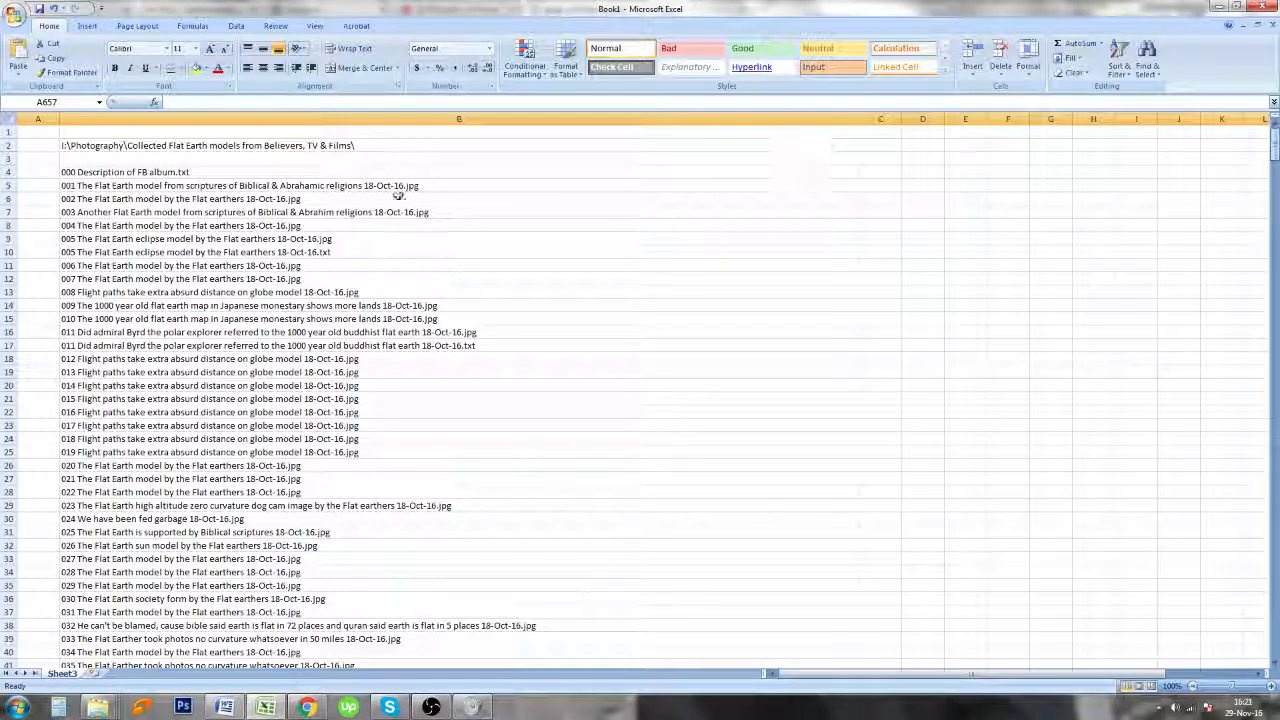
pyautogui.click(394, 171)
pyautogui.hotkey('ctrl', 'shift', 'Down')
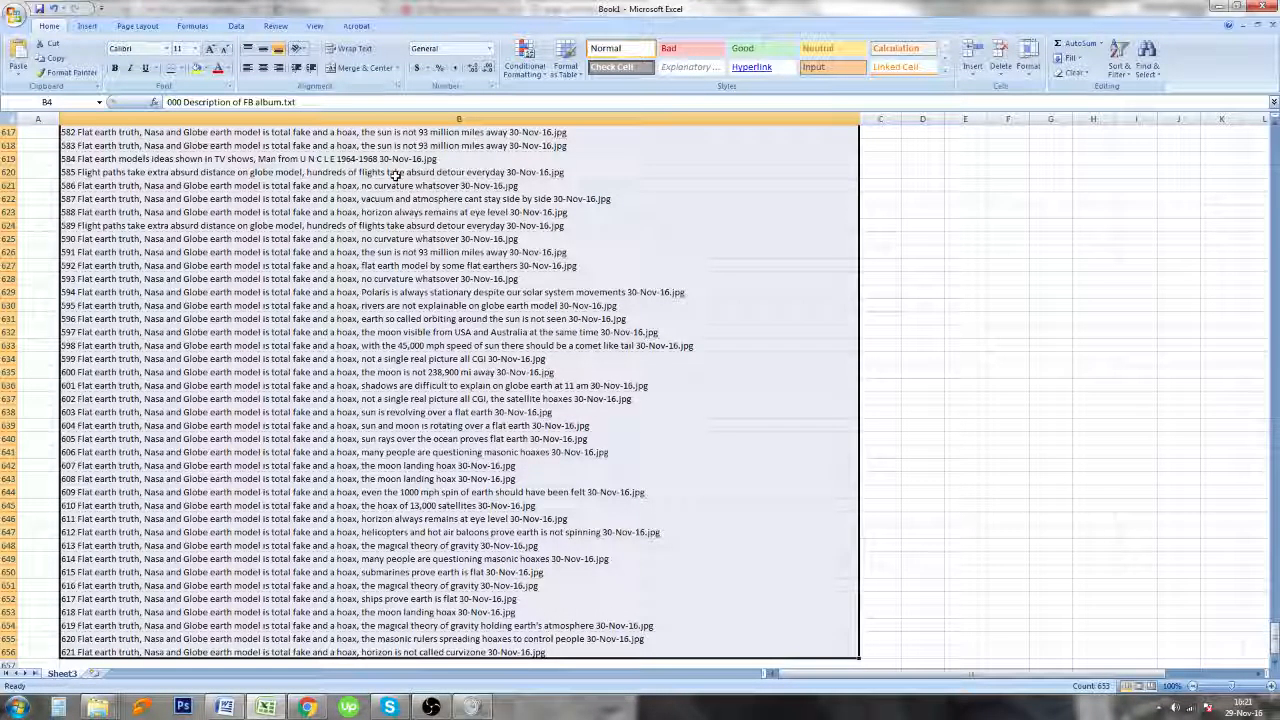
pyautogui.click(235, 26)
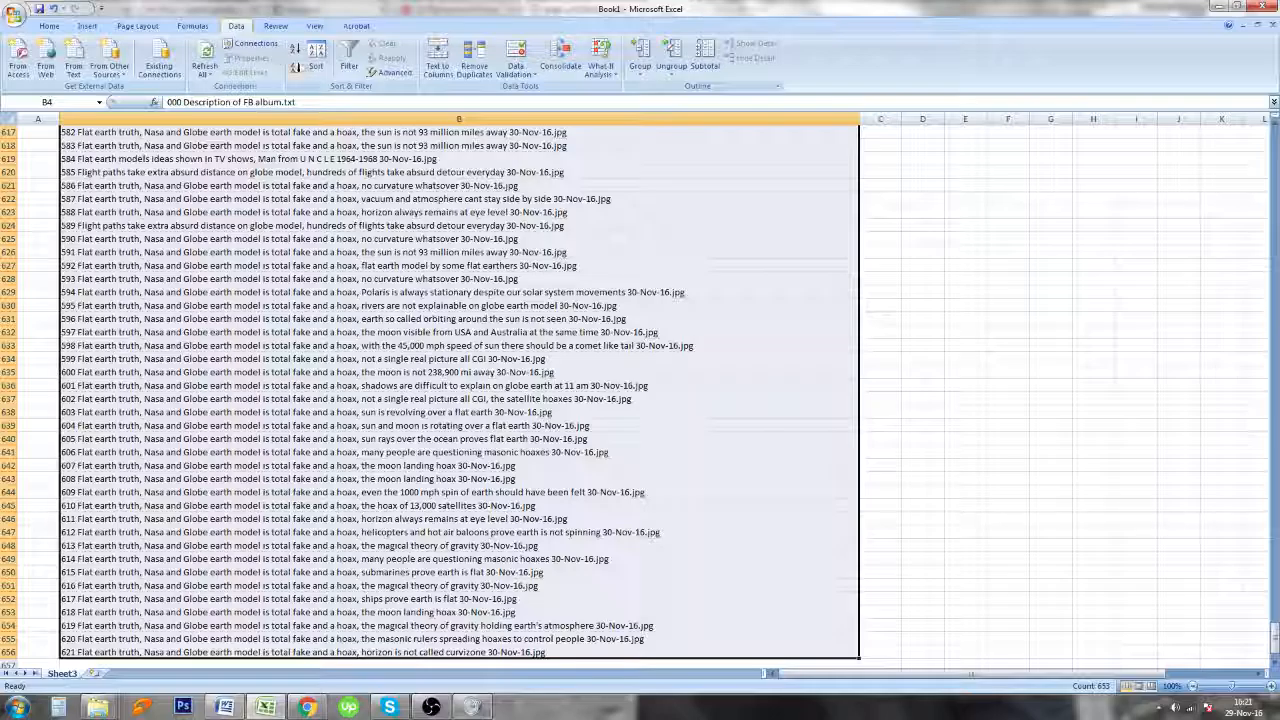
pyautogui.click(295, 48)
pyautogui.click(200, 238)
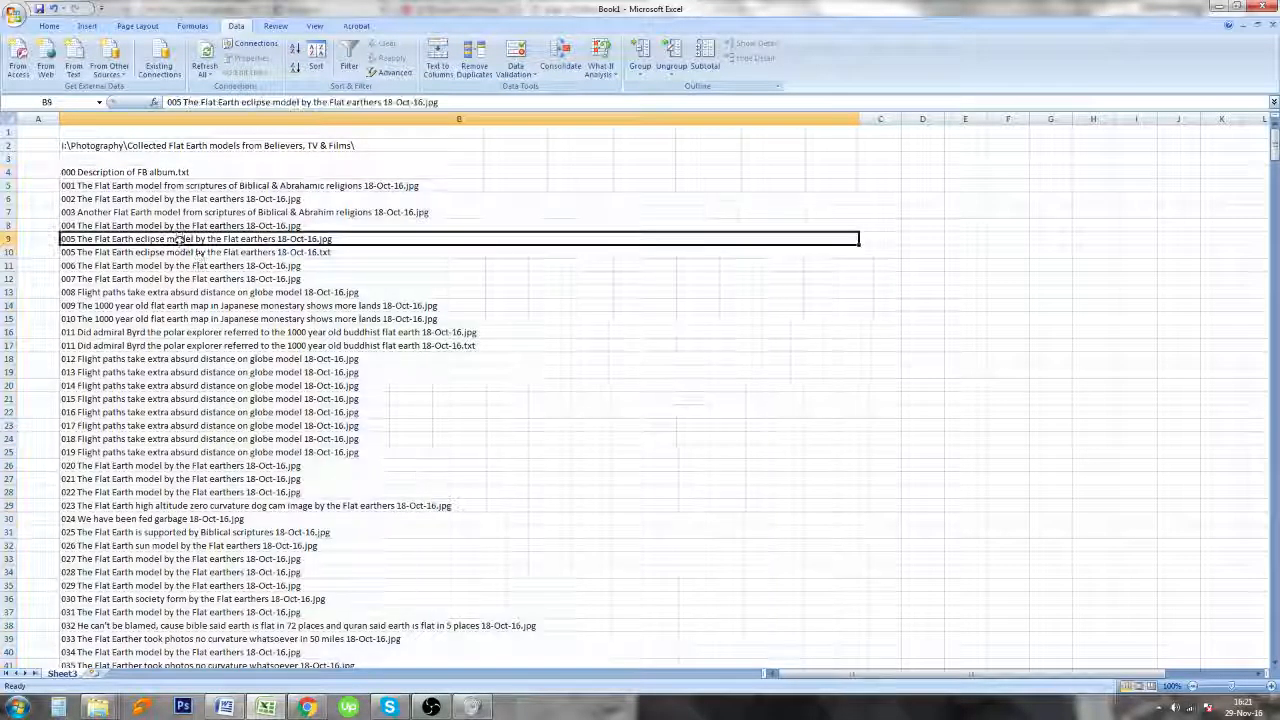
# Delete rows 4 through 452 so the file list starts with the first 30-Nov-16 entry, number 420
pyautogui.click(20, 171)
pyautogui.scroll(-6, 596, 467)
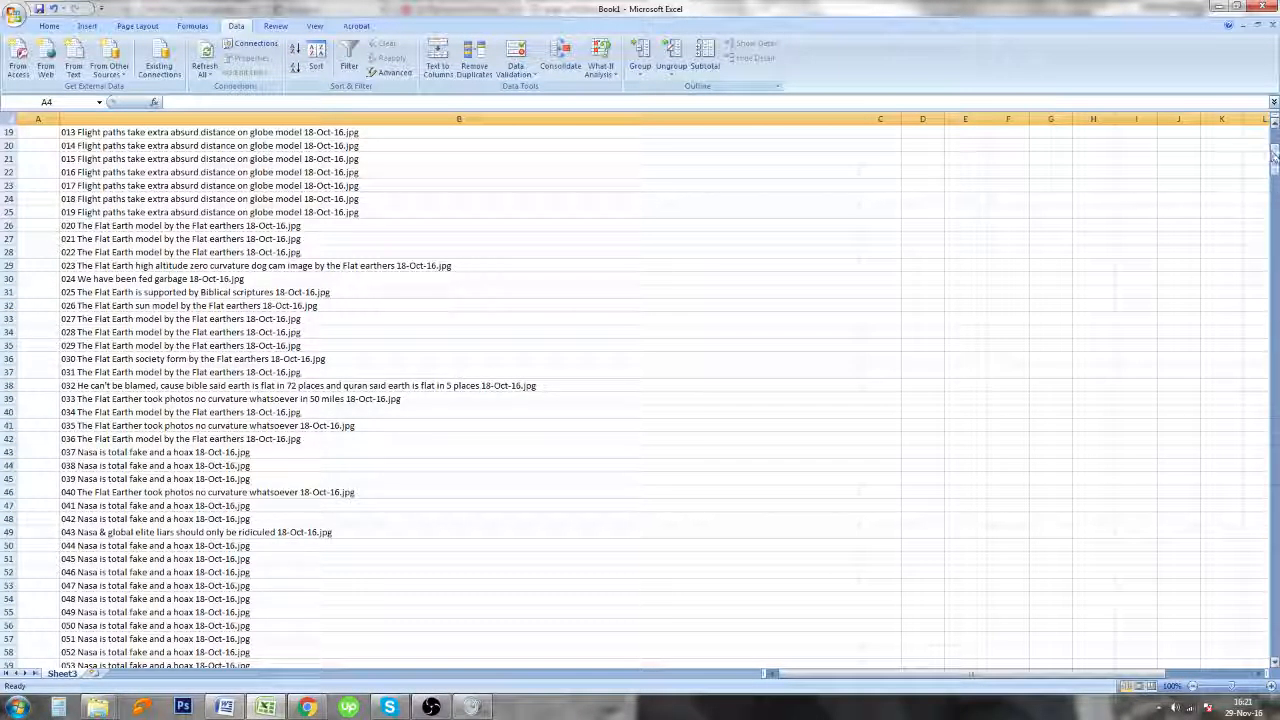
pyautogui.moveTo(1274, 152); pyautogui.dragTo(1274, 487)
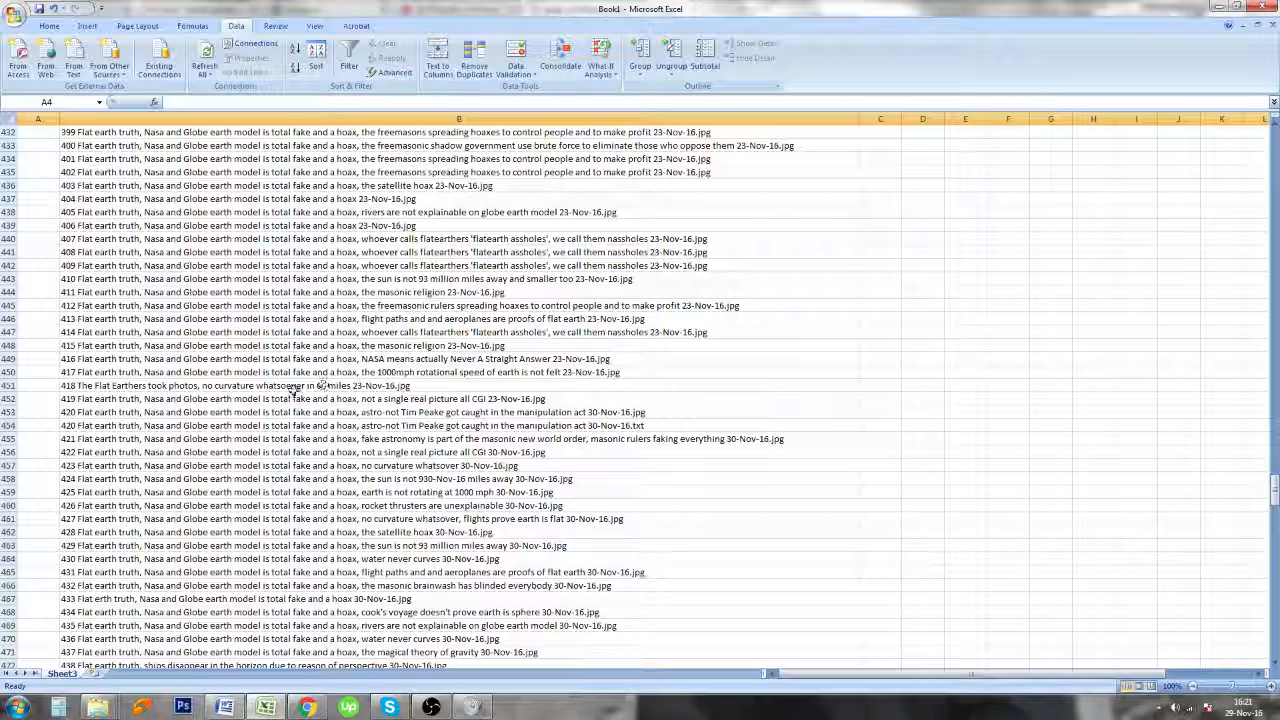
pyautogui.keyDown('shift'); pyautogui.click(10, 398); pyautogui.keyUp('shift')
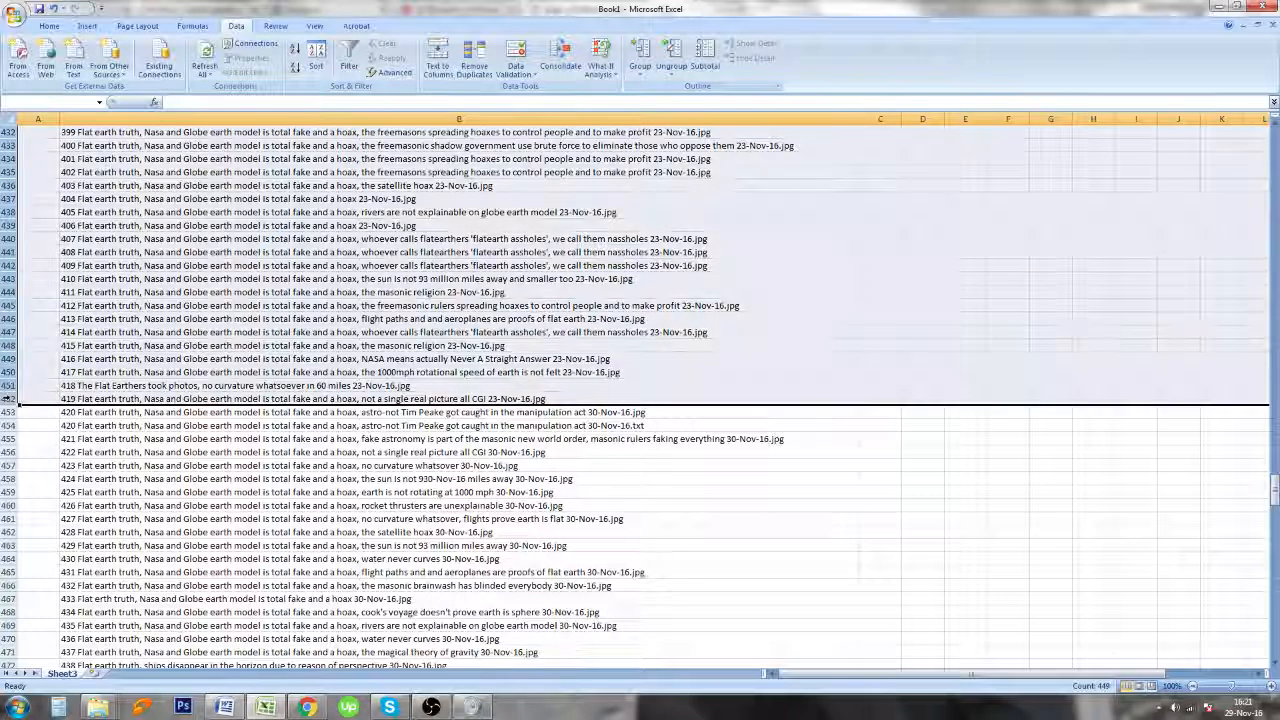
pyautogui.rightClick(8, 331)
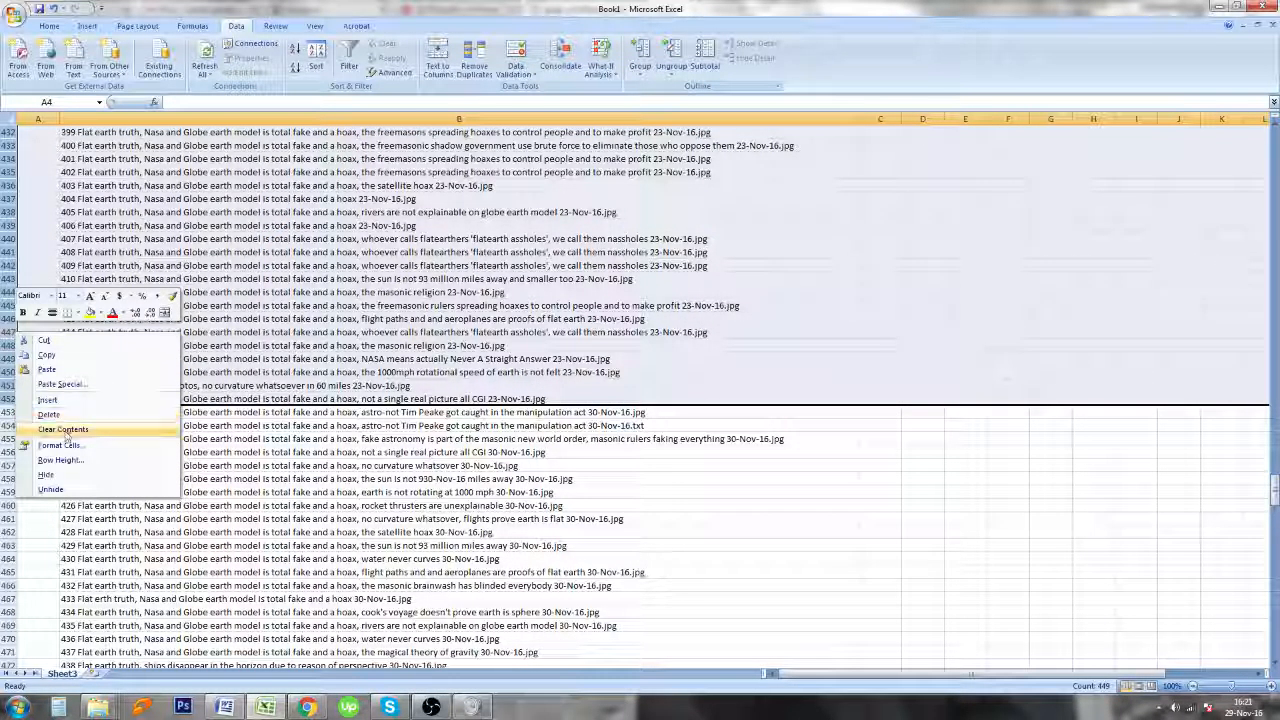
pyautogui.click(45, 418)
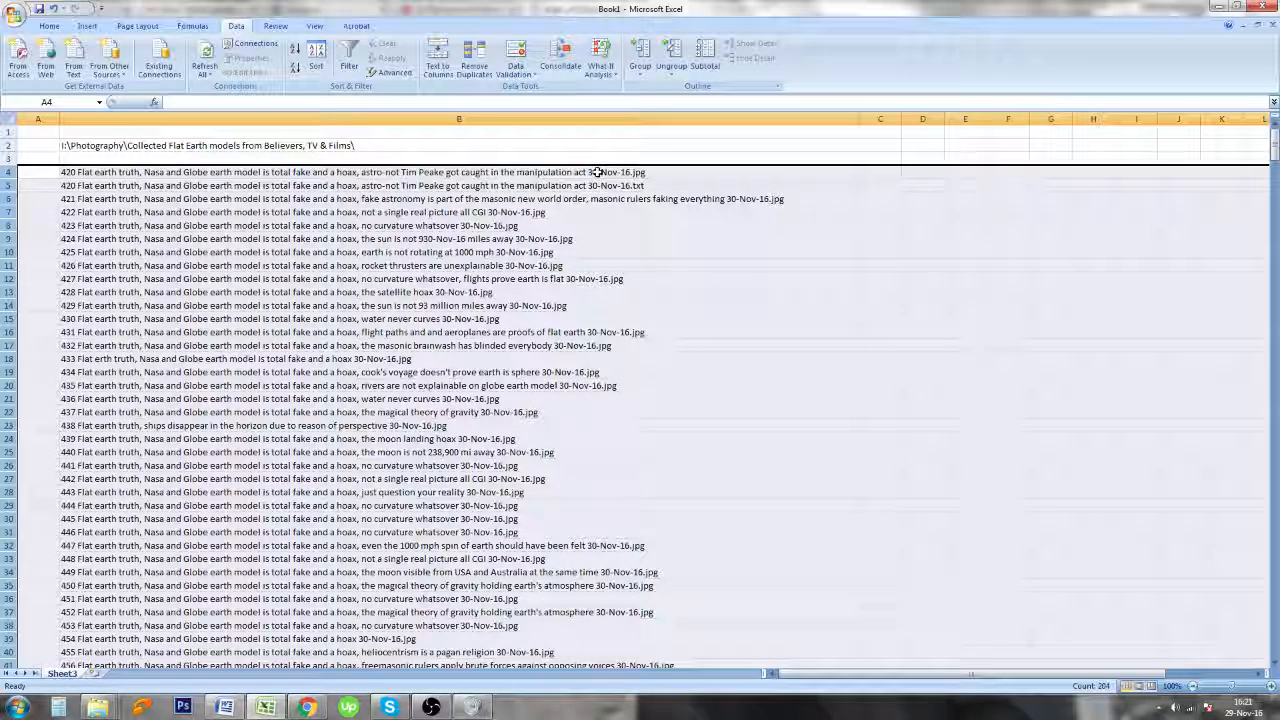
pyautogui.click(498, 225)
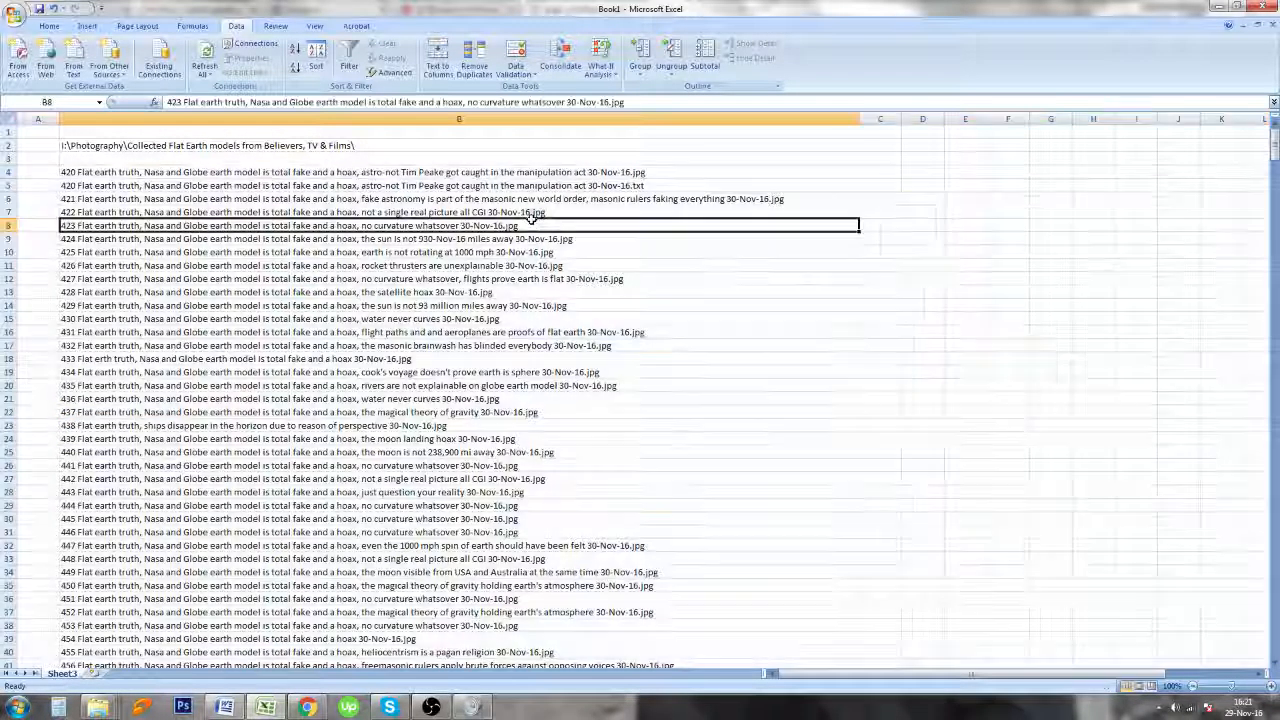
# Enter the formula =B4&"" in cell C4, accepting Excel's proposed correction
pyautogui.click(97, 172)
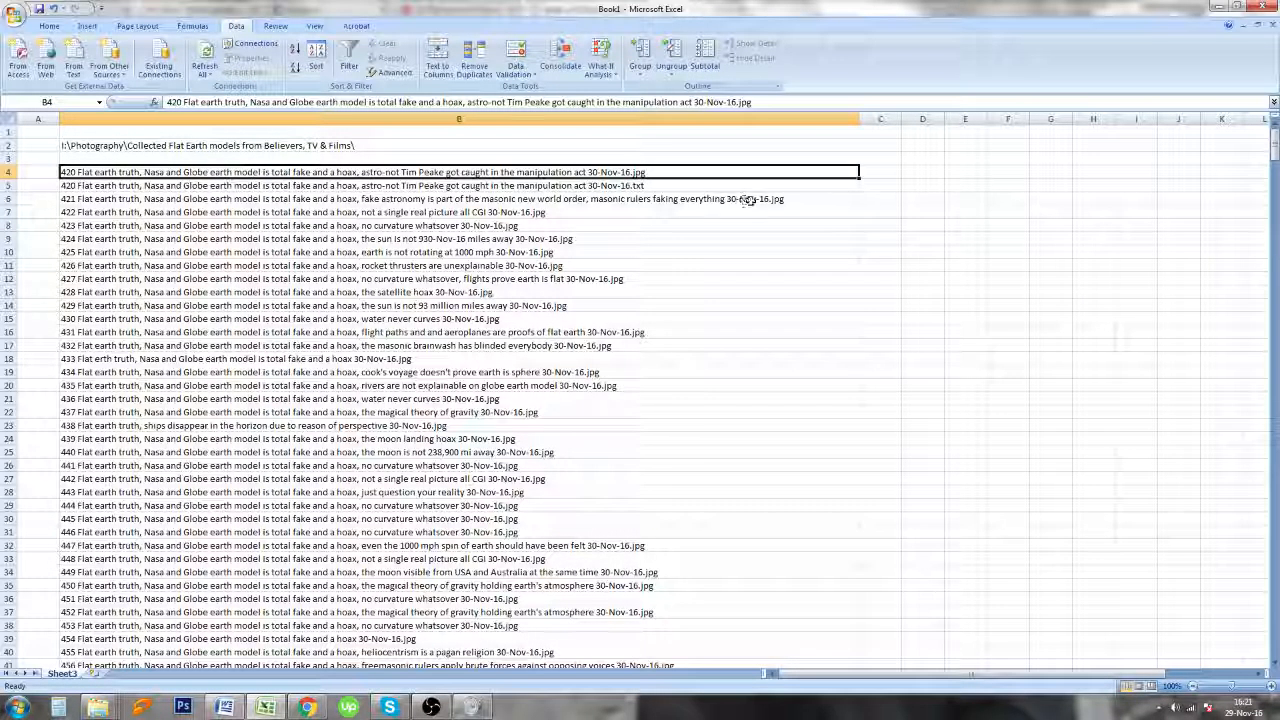
pyautogui.click(884, 171)
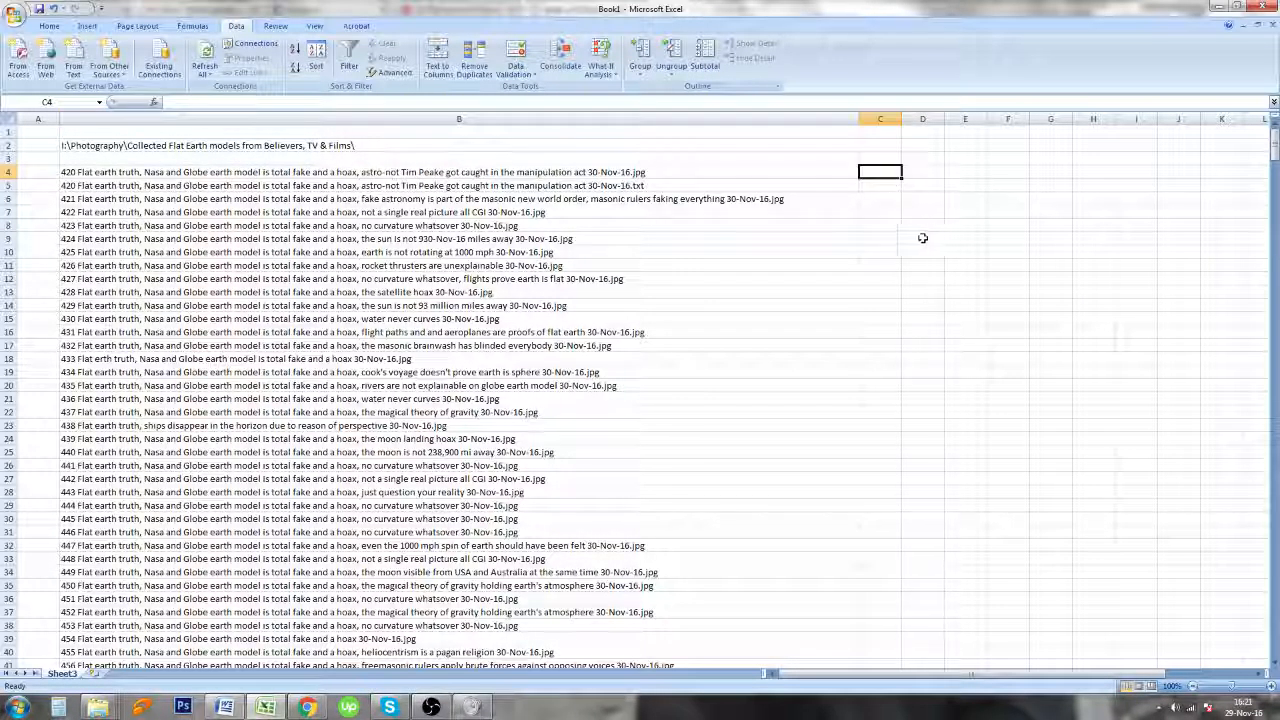
pyautogui.write('=')
pyautogui.click(380, 172)
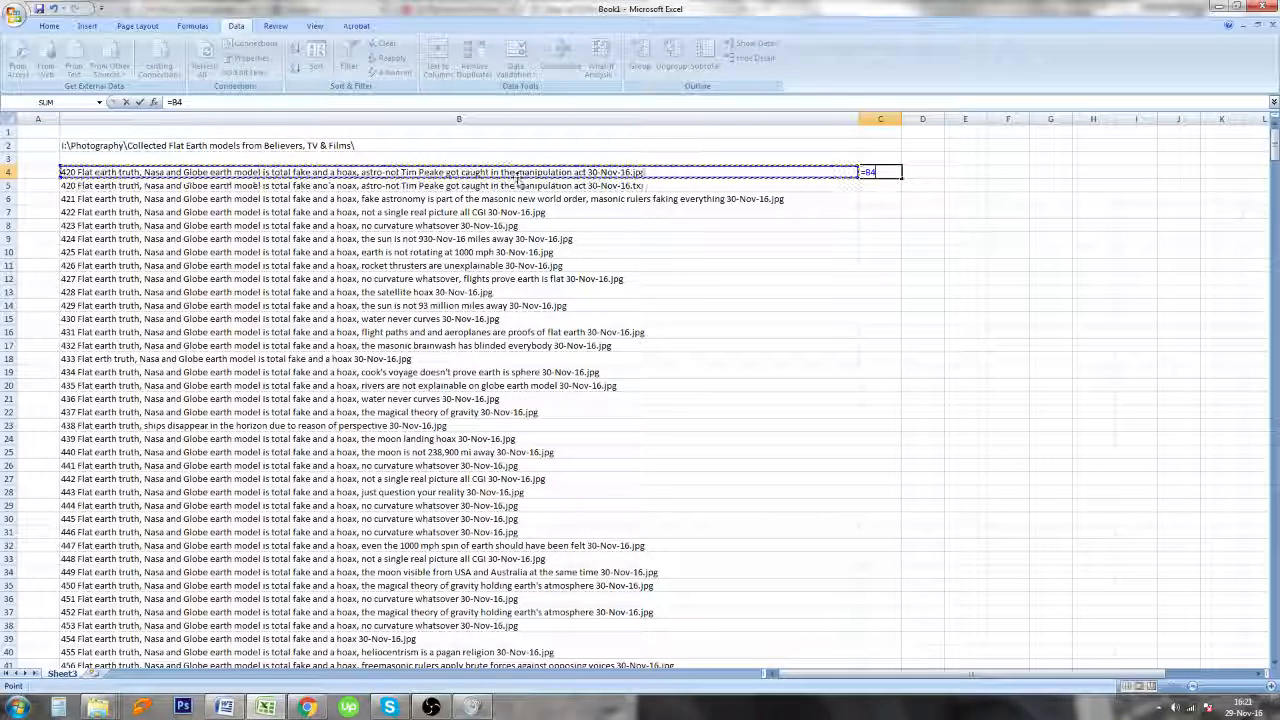
pyautogui.write('&')
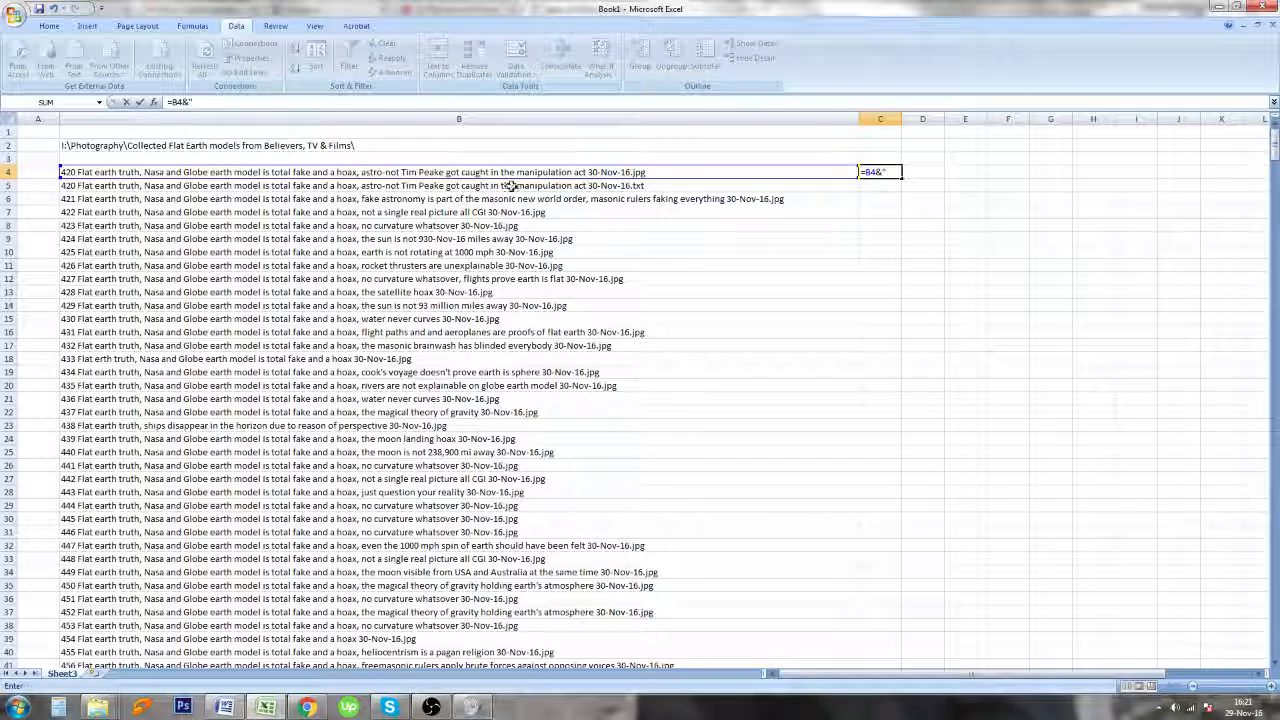
pyautogui.write('"')
pyautogui.press('Return')
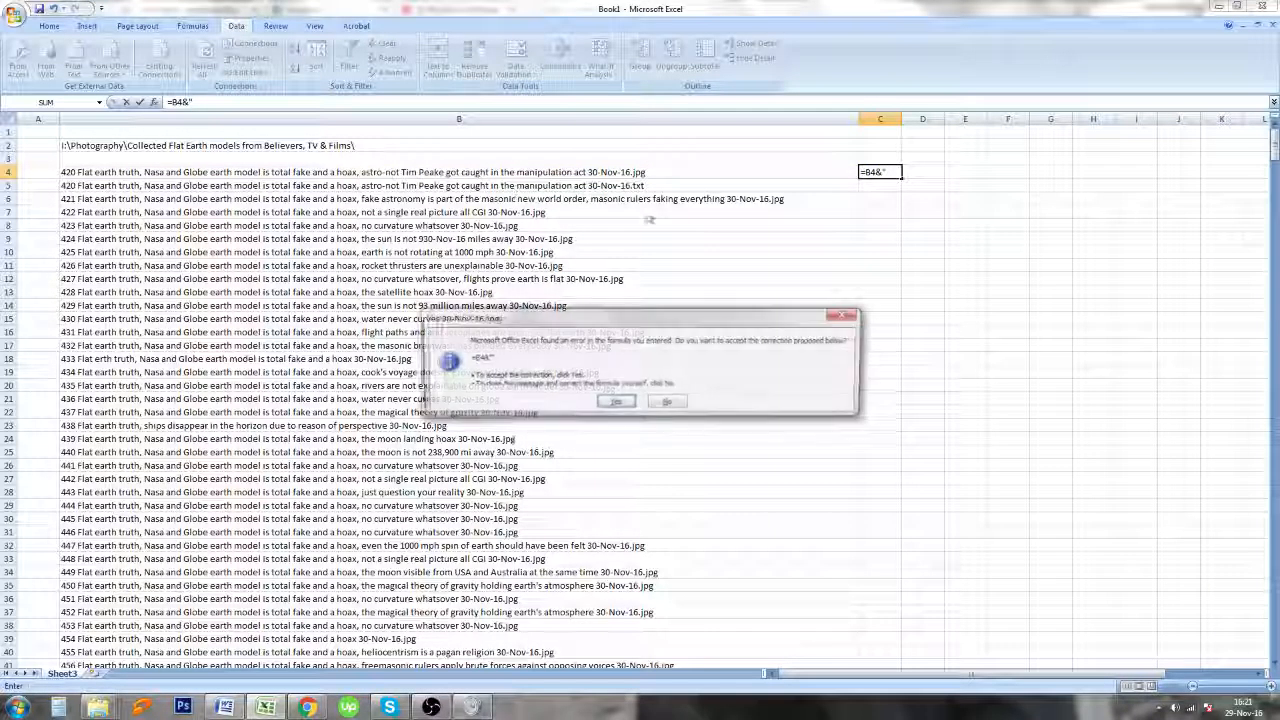
pyautogui.click(619, 403)
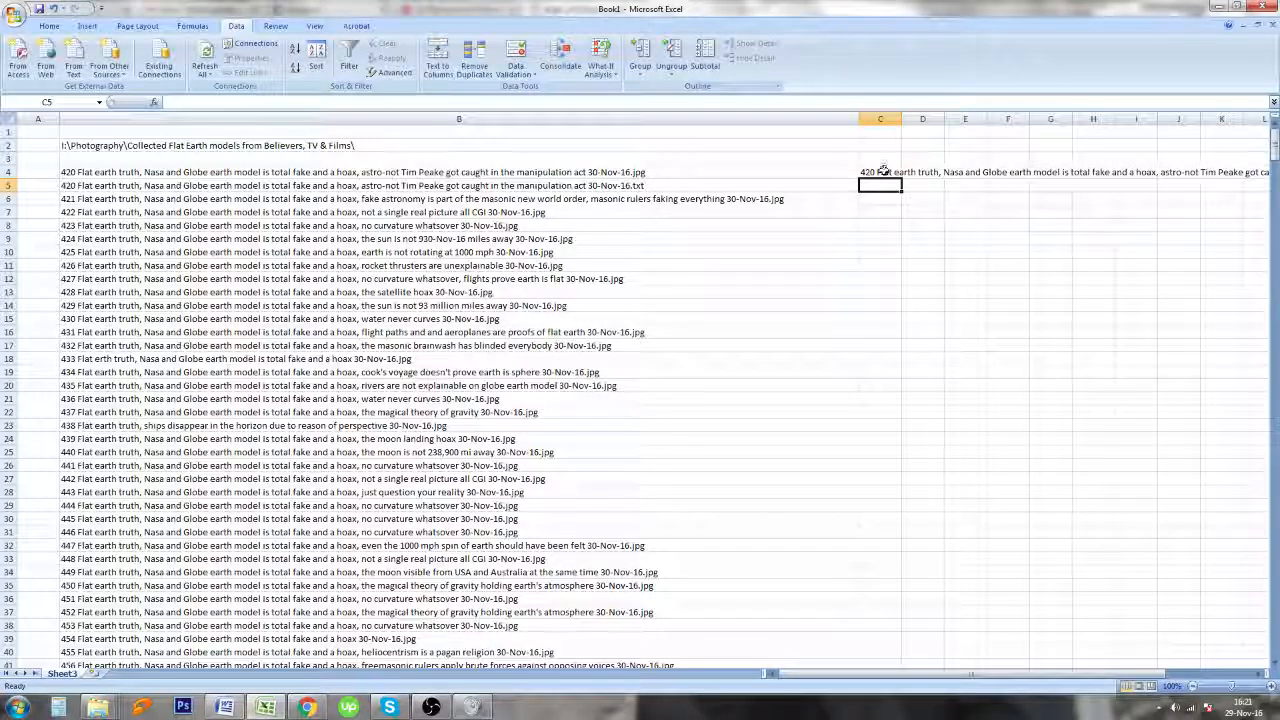
# Change the formula in C4 to =B4&"""" to append a closing quotation mark to the file name
pyautogui.doubleClick(893, 172)
pyautogui.write('"')
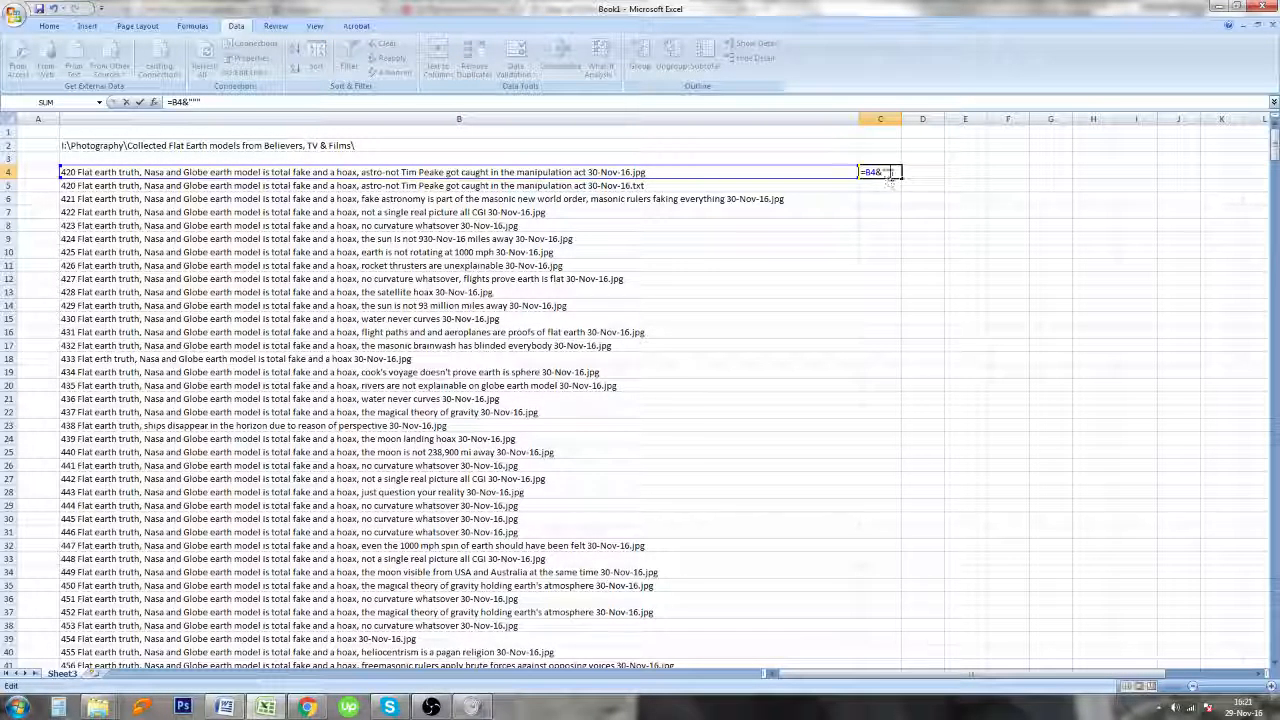
pyautogui.press('Return')
pyautogui.press('Return')
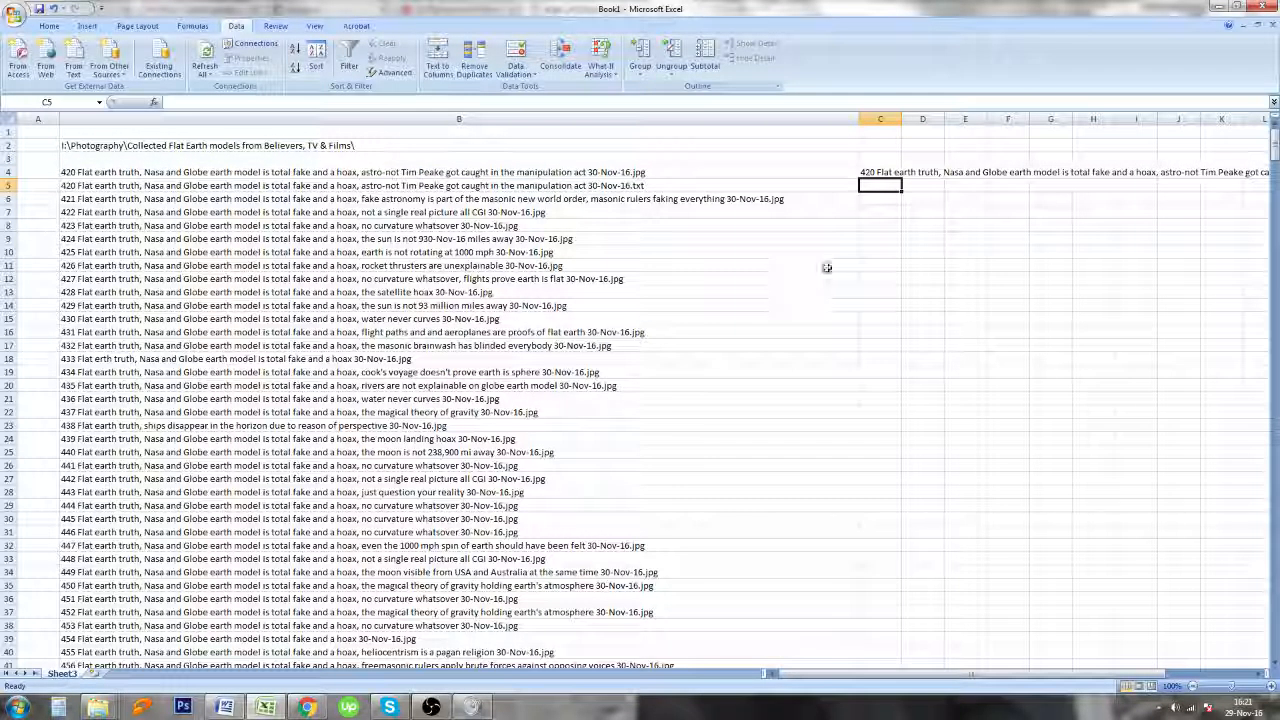
# Fill the C4 formula down column C for every file name in the list
pyautogui.click(880, 173)
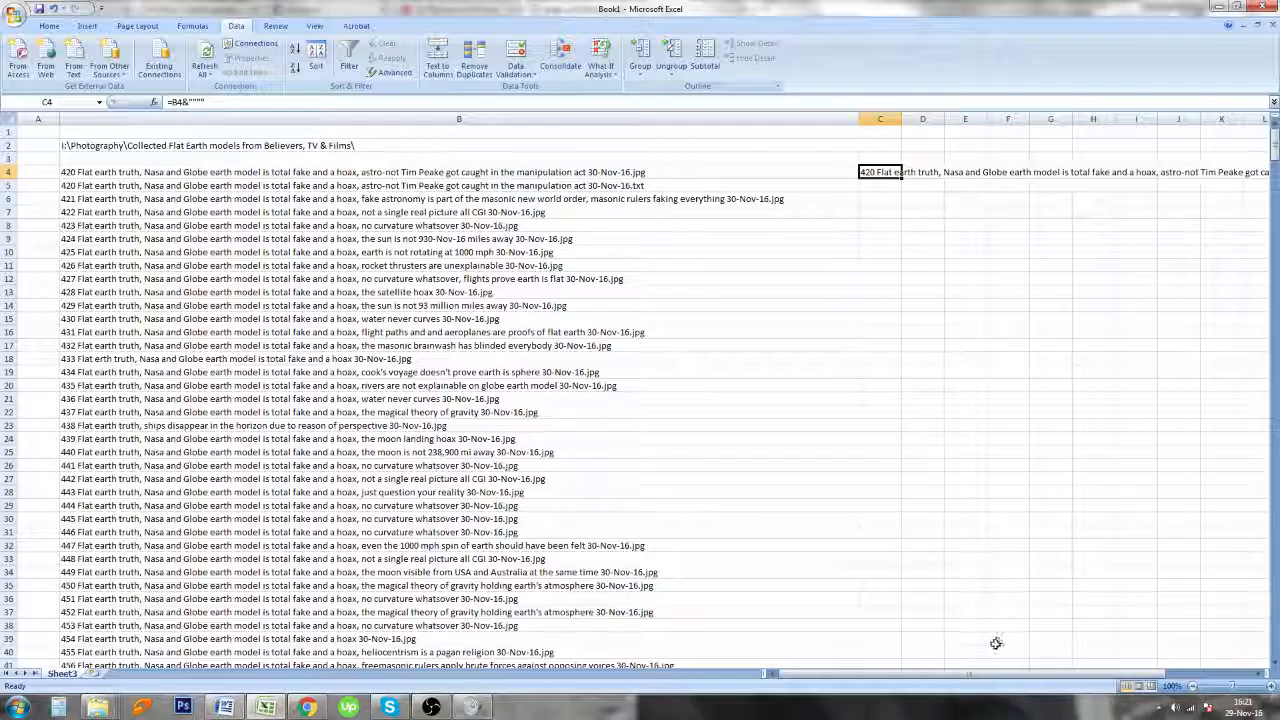
pyautogui.moveTo(990, 672)
pyautogui.mouseDown()
pyautogui.moveTo(1150, 667)
pyautogui.moveTo(1000, 668)
pyautogui.mouseUp()
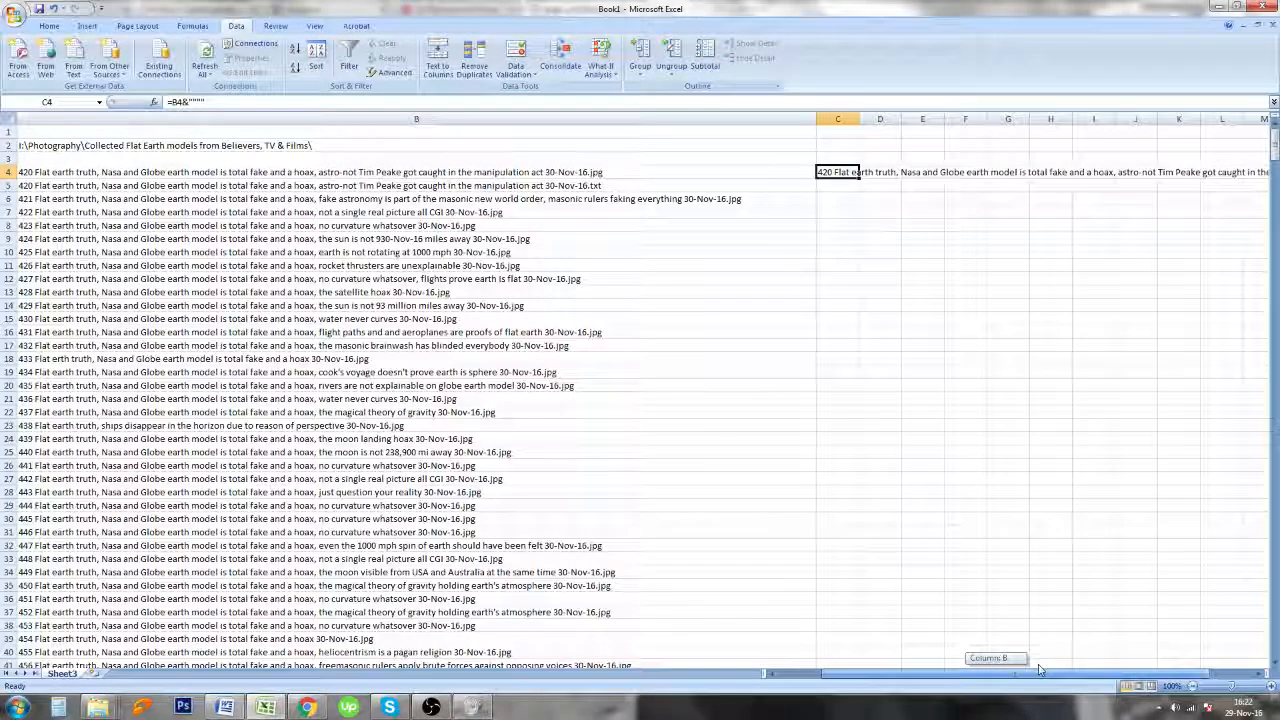
pyautogui.doubleClick(857, 178)
# Replace the formulas in column C, from C4 to the last entry, with their values using Paste Special
pyautogui.click(842, 174)
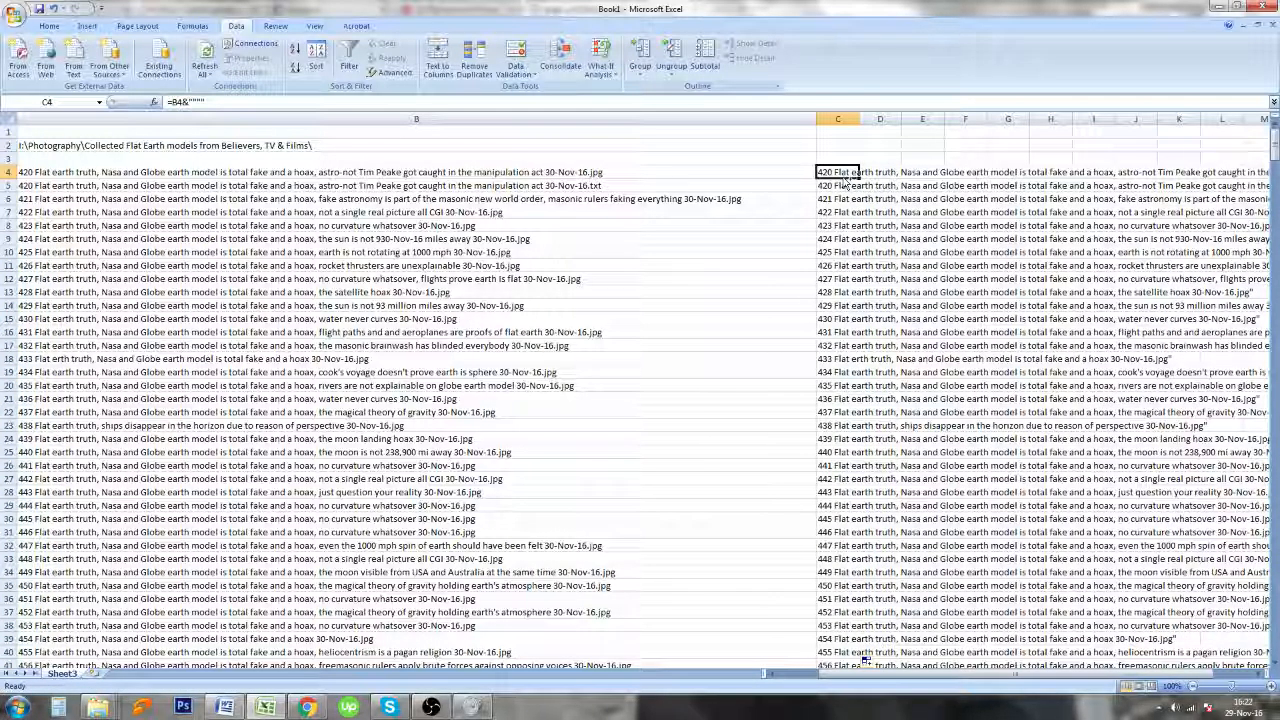
pyautogui.hotkey('ctrl', 'shift', 'Down')
pyautogui.rightClick(849, 229)
pyautogui.click(900, 253)
pyautogui.hotkey('ctrl', 'BackSpace')
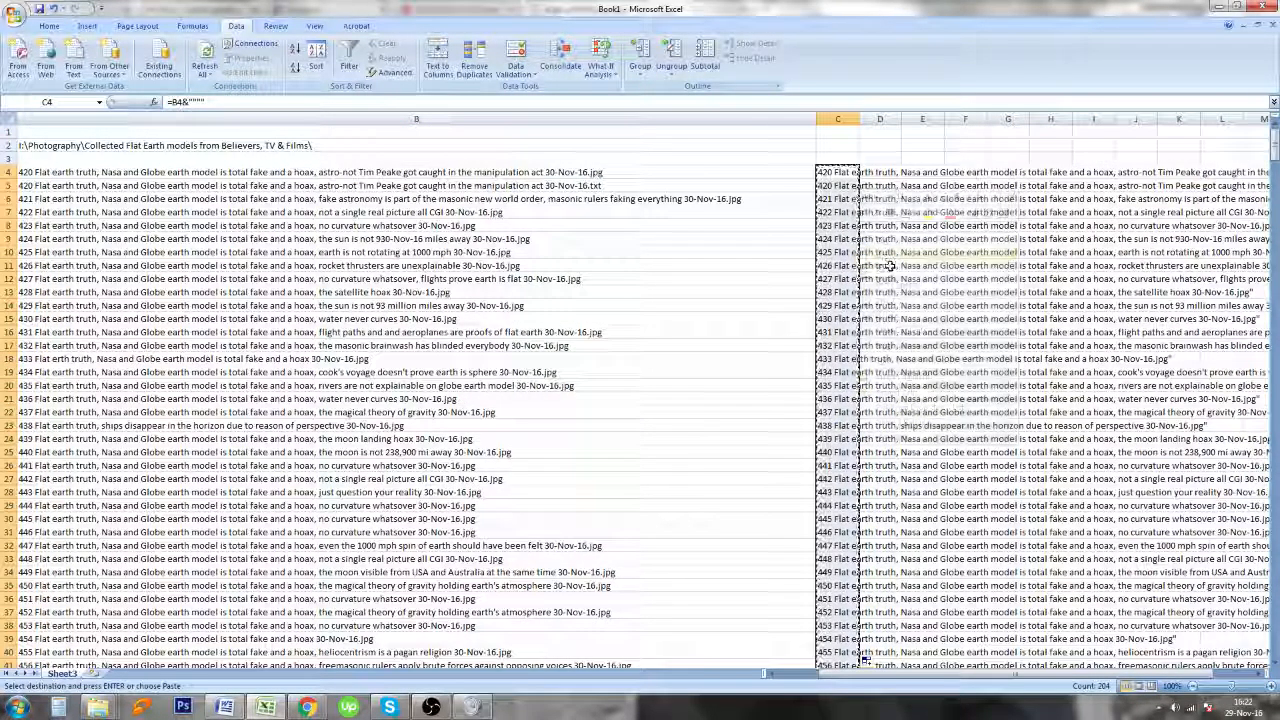
pyautogui.rightClick(840, 172)
pyautogui.click(875, 220)
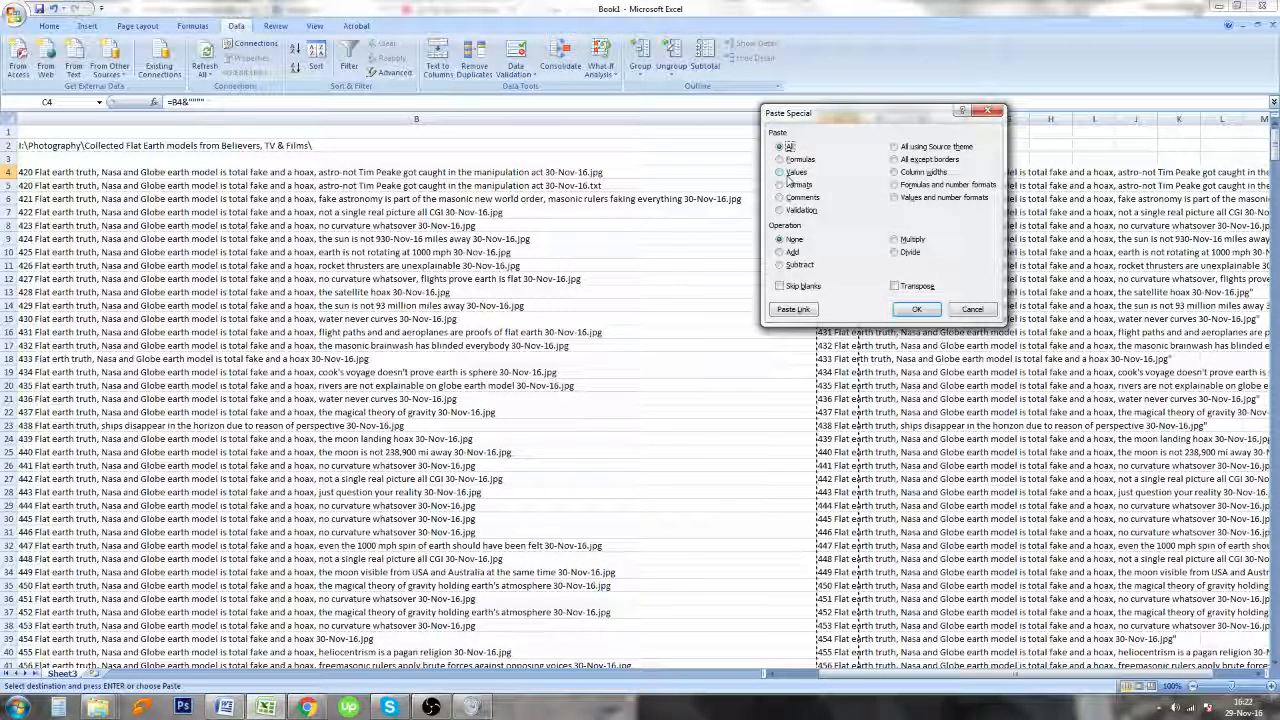
pyautogui.click(916, 310)
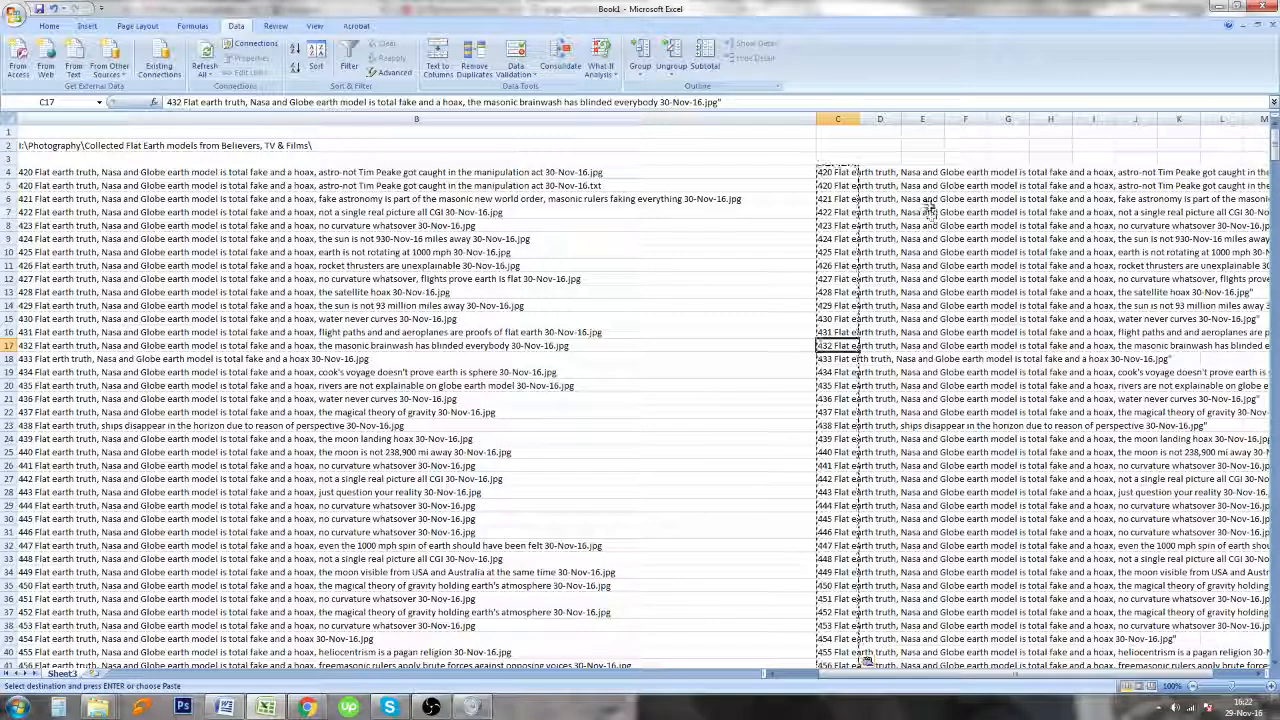
# Enter ="REN" in cell D3 by accepting the proposed formula correction
pyautogui.click(887, 171)
pyautogui.write('=REN')
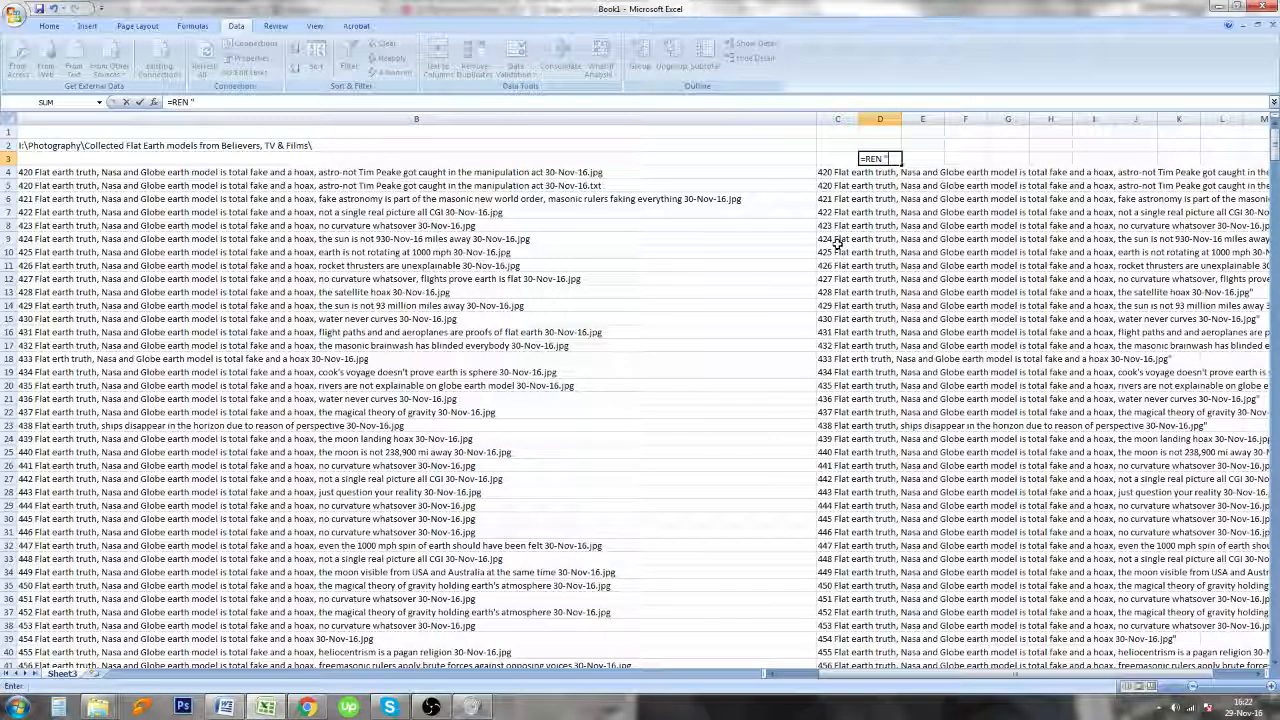
pyautogui.press('Return')
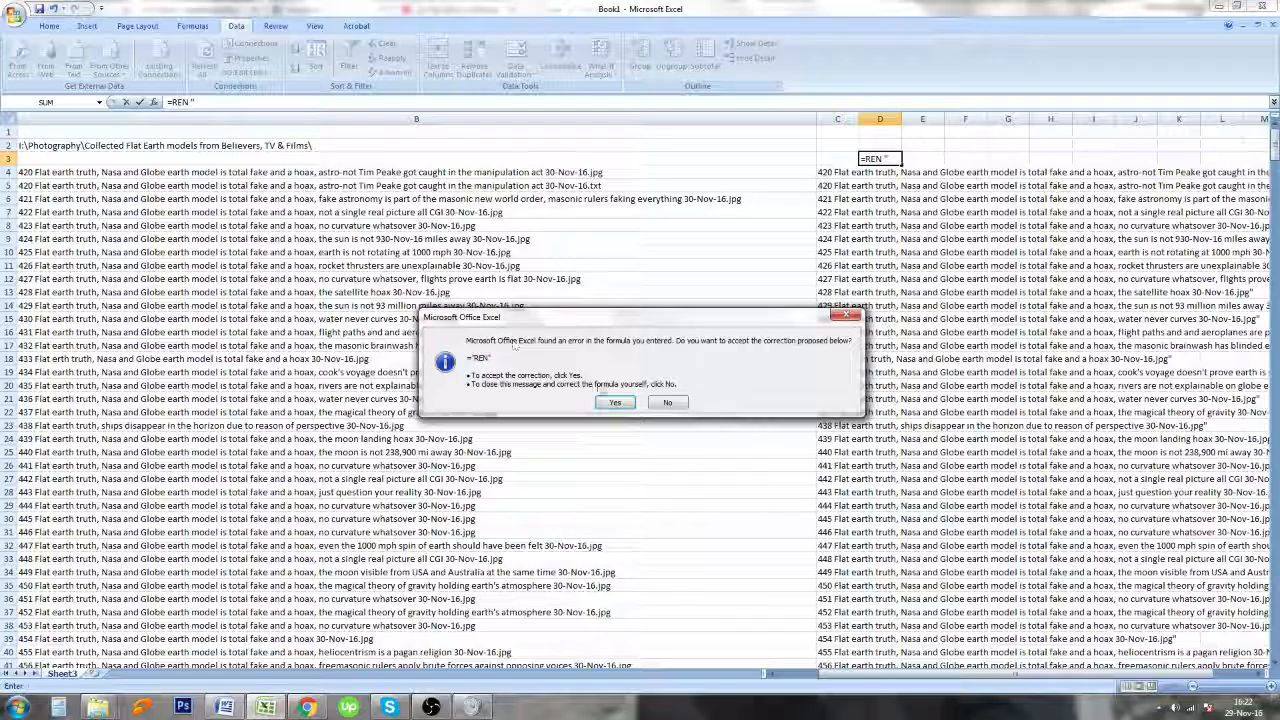
pyautogui.click(618, 404)
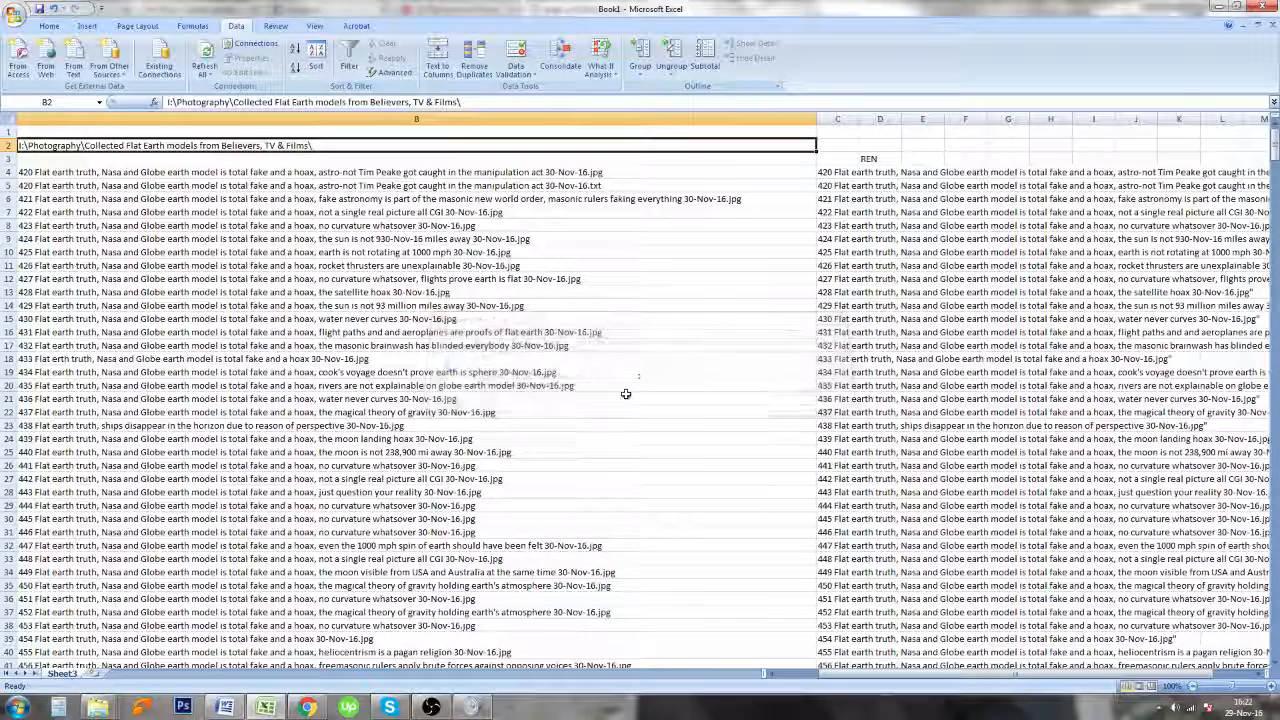
# Change the formula in D3 to the plain text REN" with only the trailing quotation mark
pyautogui.doubleClick(875, 158)
pyautogui.click(770, 190)
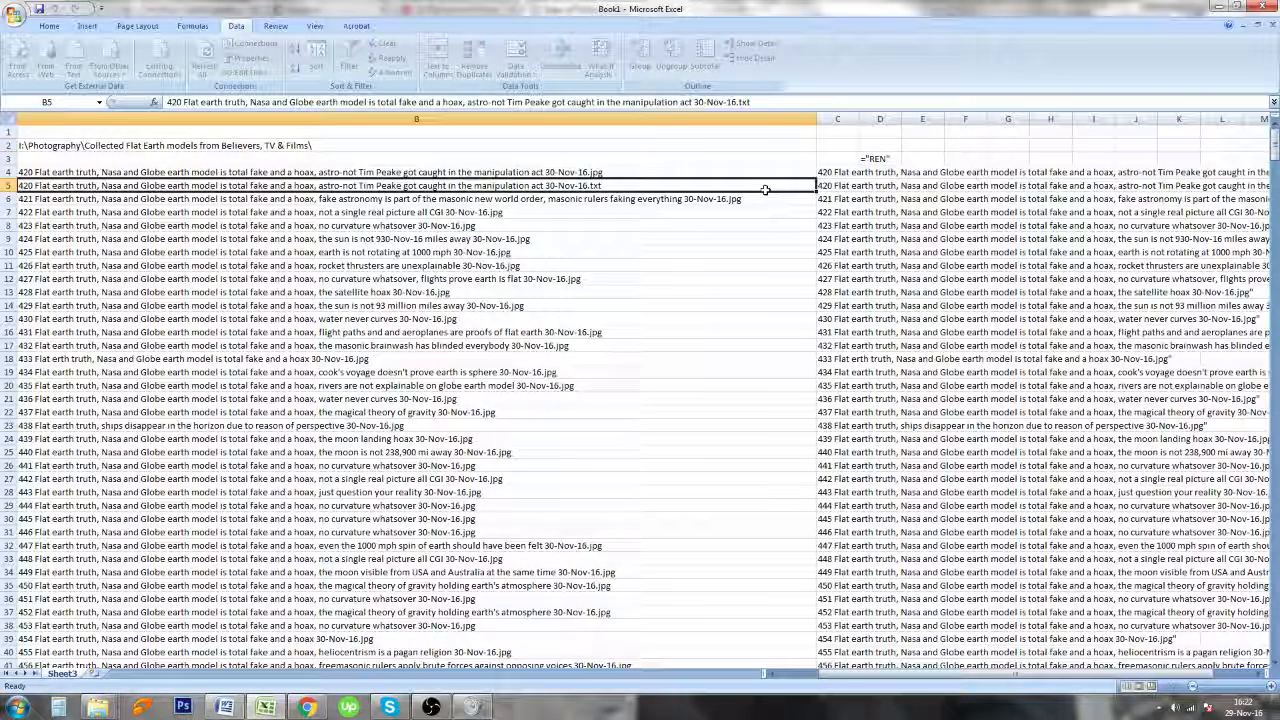
pyautogui.click(862, 160)
pyautogui.doubleClick(862, 158)
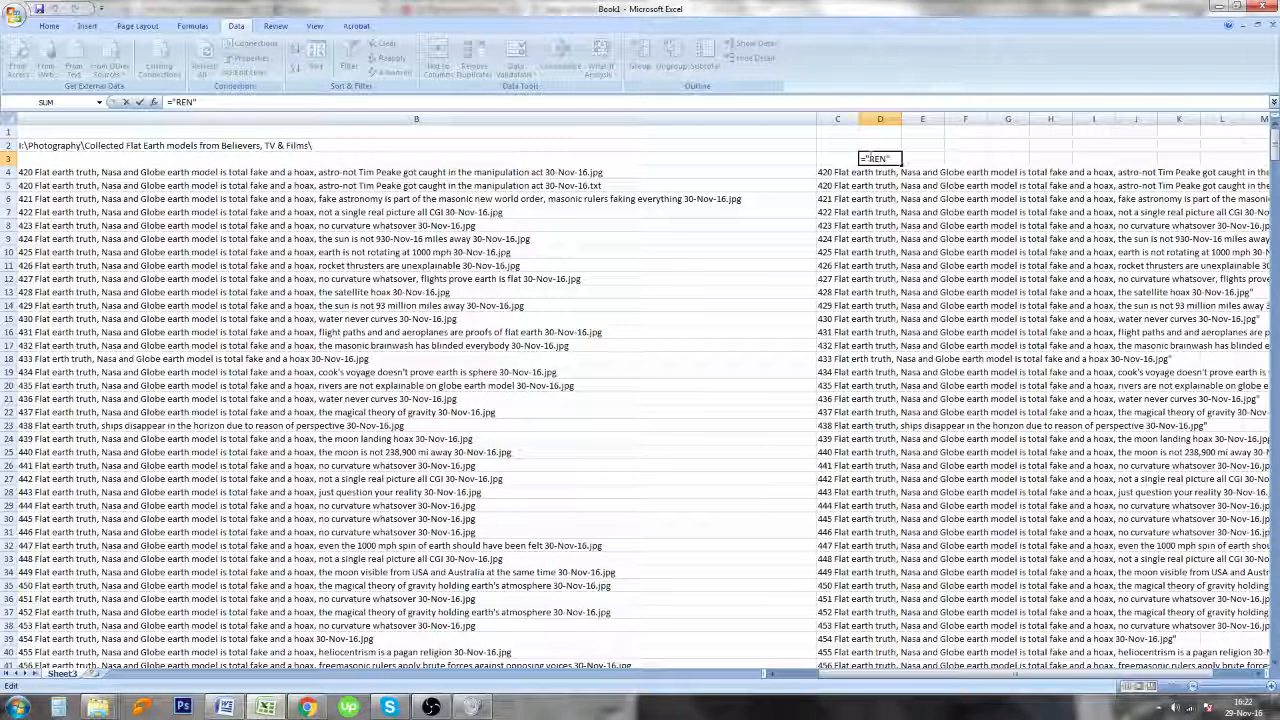
pyautogui.press('Return')
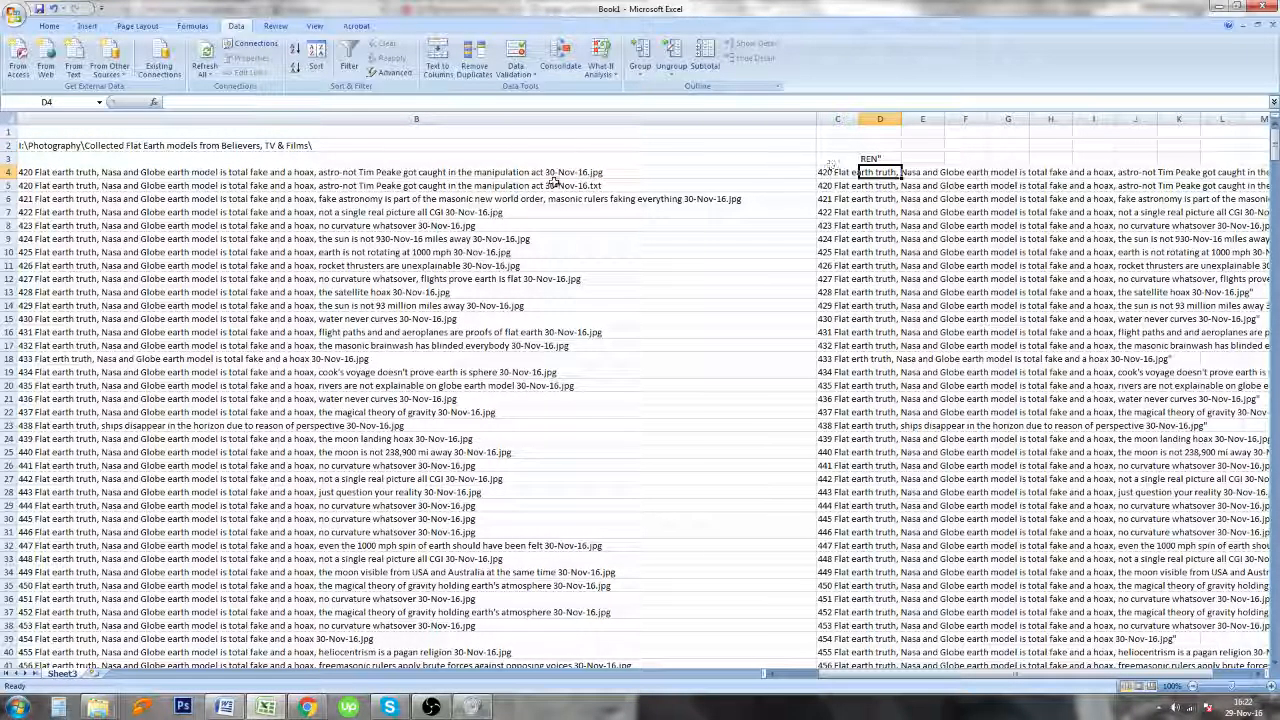
# Copy the folder path from B2 and append it after REN" in cell D3
pyautogui.doubleClick(96, 145)
pyautogui.moveTo(330, 145); pyautogui.dragTo(2, 136)
pyautogui.click(880, 159)
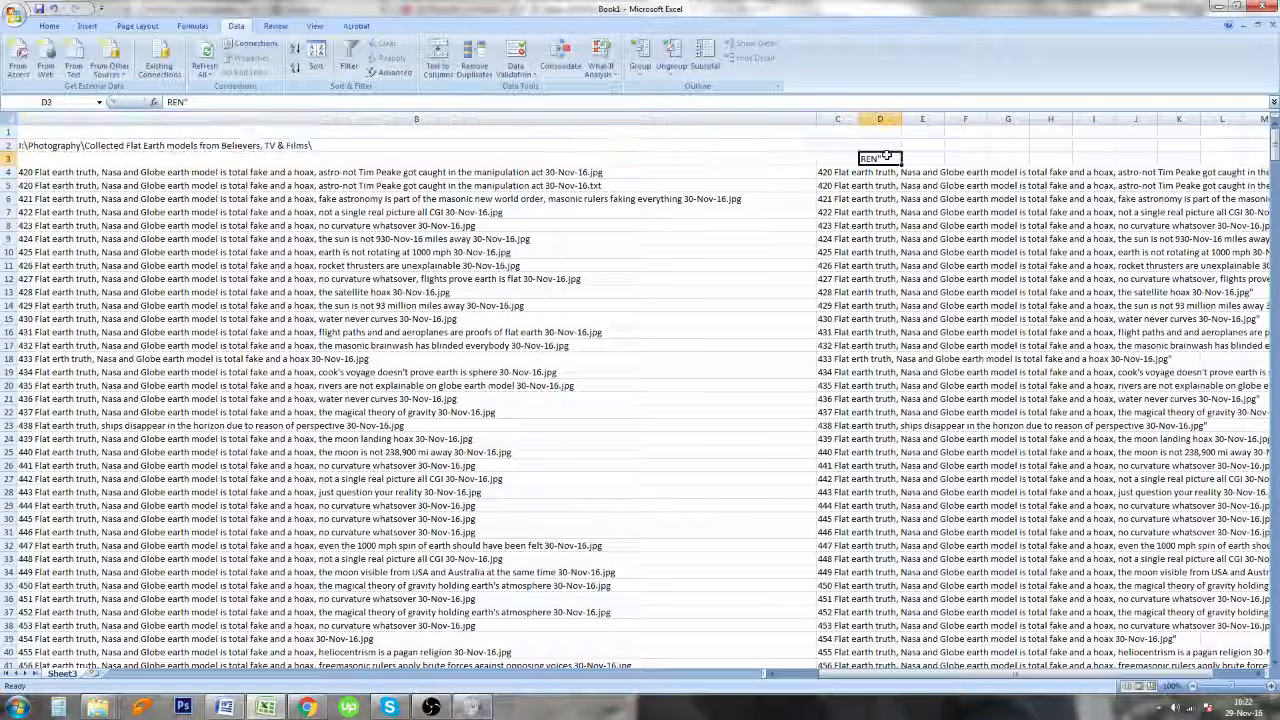
pyautogui.hotkey('ctrl', 'v')
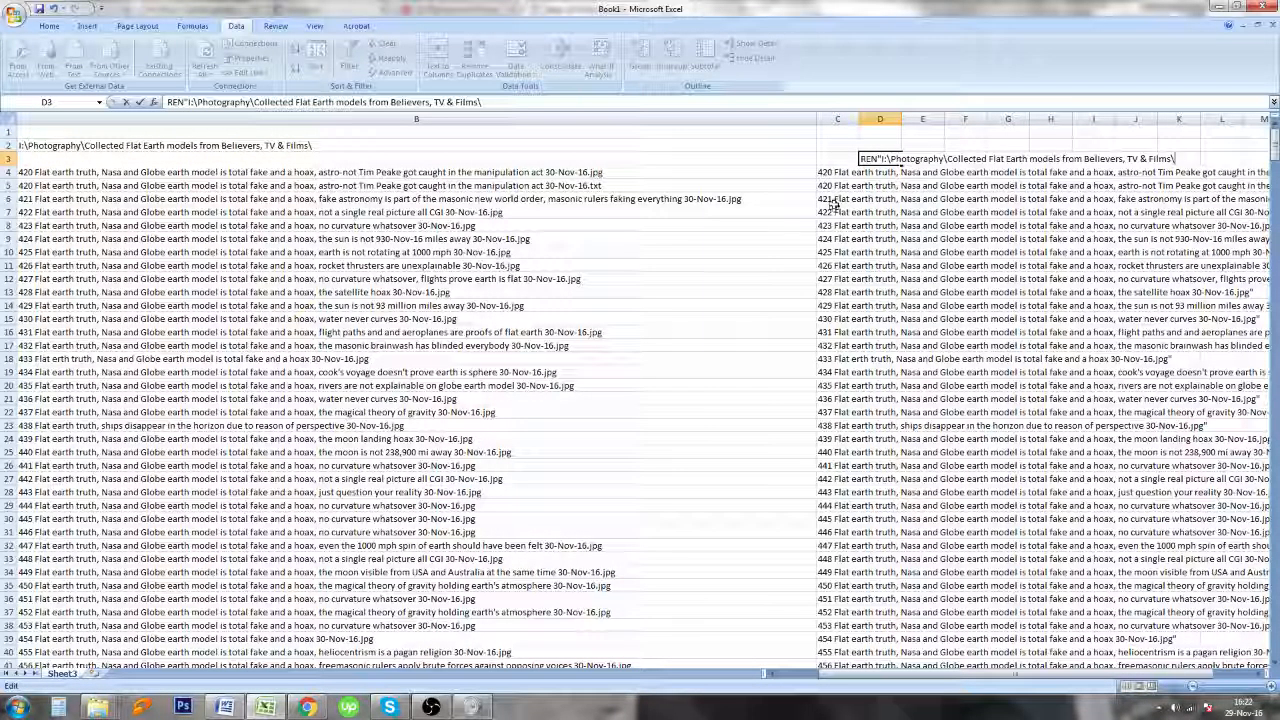
pyautogui.click(887, 213)
# Insert a space between REN and the opening quotation mark in cell D3
pyautogui.click(883, 157)
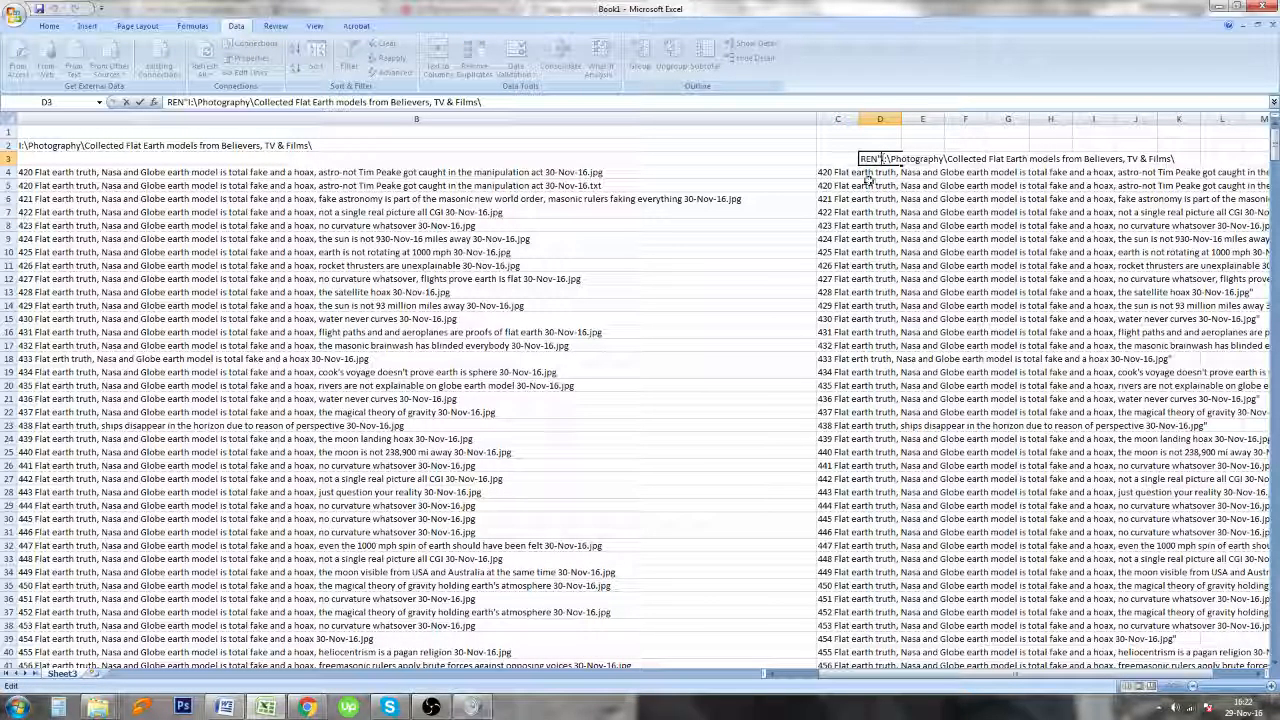
pyautogui.click(873, 185)
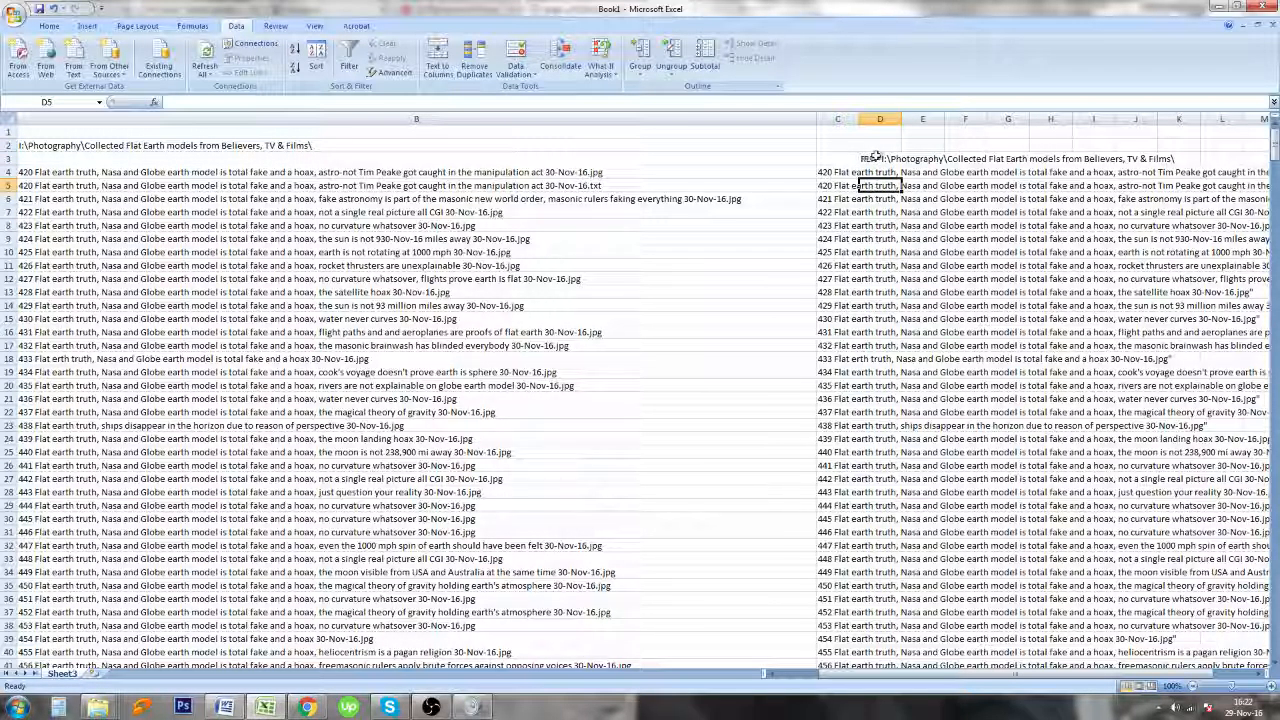
pyautogui.click(875, 158)
pyautogui.doubleClick(875, 158)
pyautogui.click(882, 173)
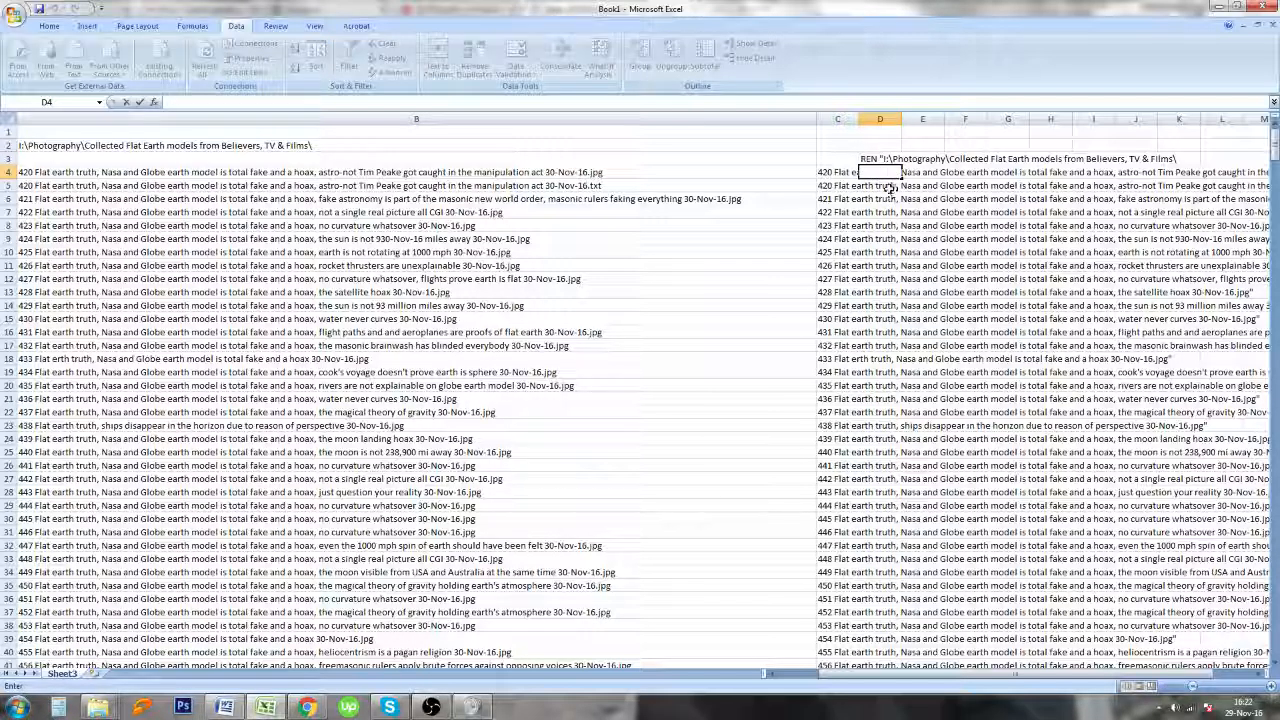
pyautogui.click(878, 160)
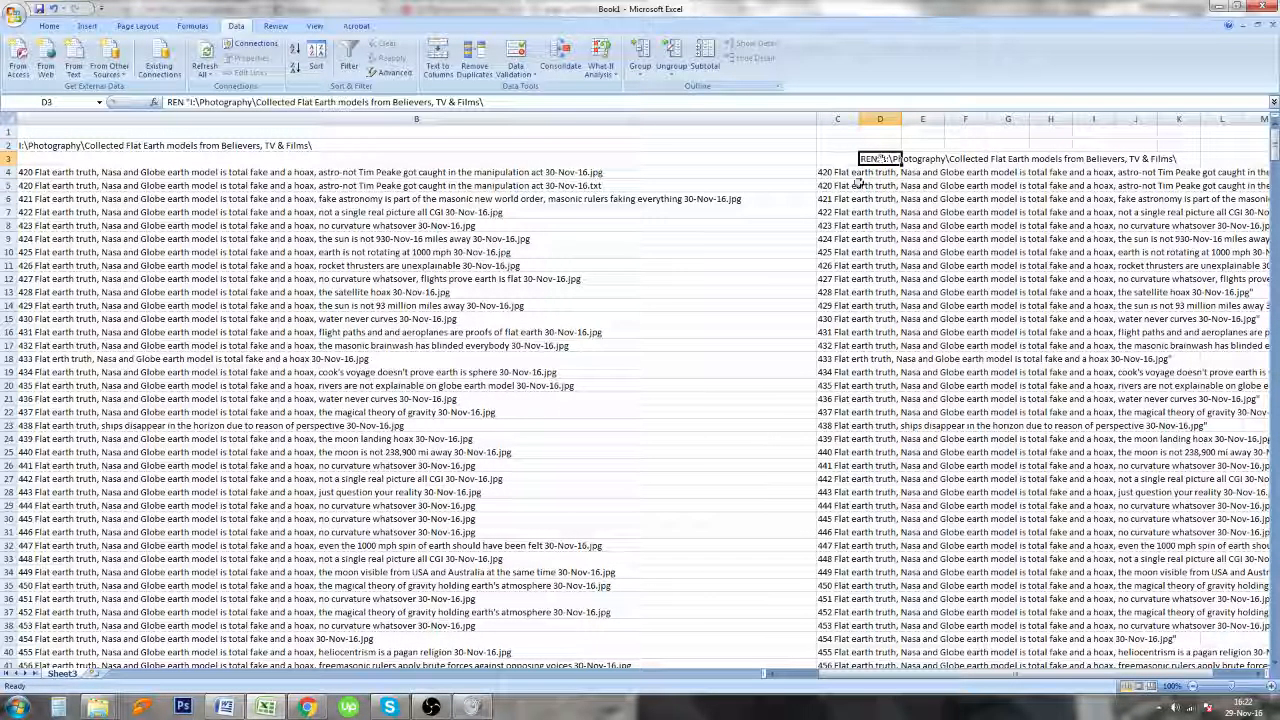
# Enter =$D$3 in cell D4 as an absolute reference to the command prefix
pyautogui.doubleClick(880, 171)
pyautogui.write('=')
pyautogui.click(879, 160)
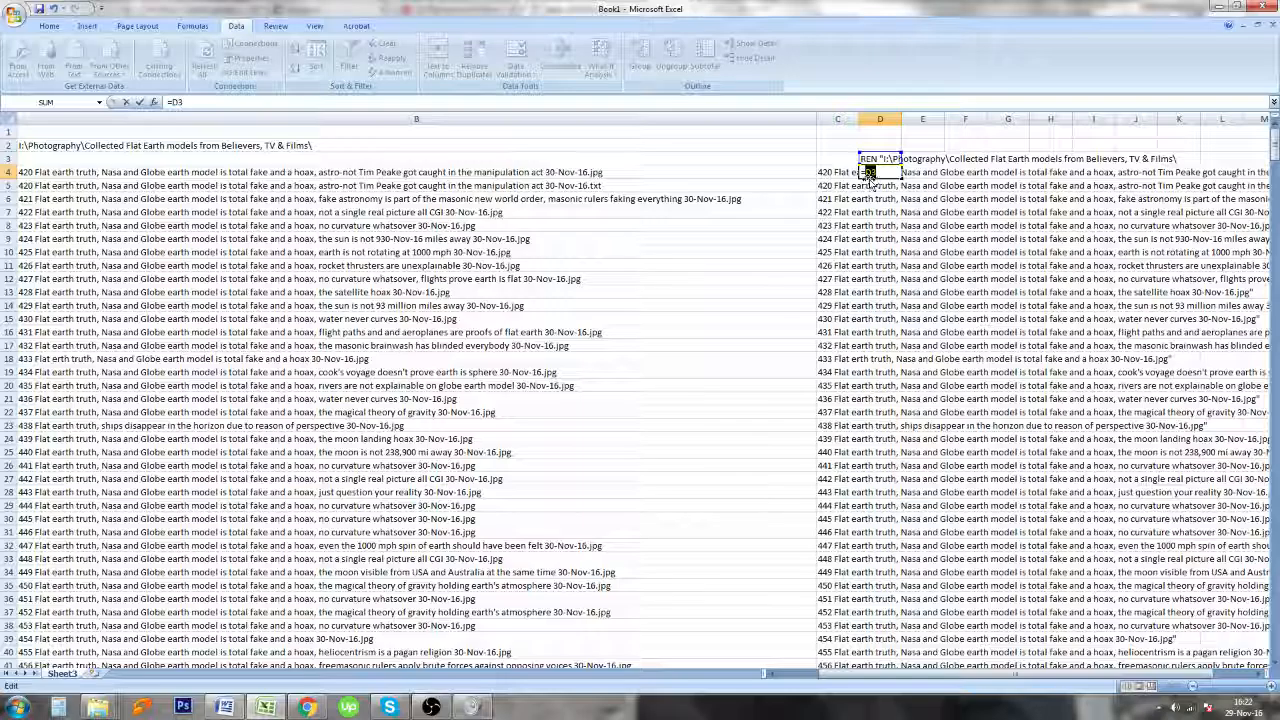
pyautogui.press('F4')
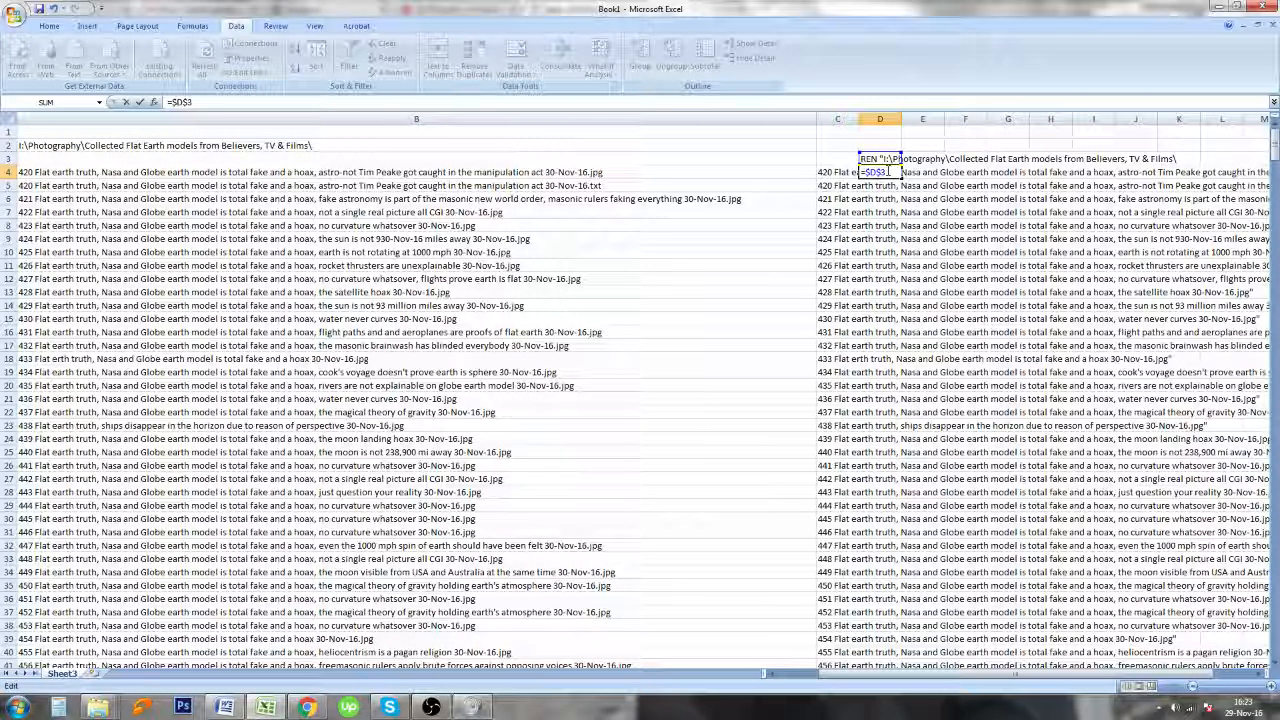
pyautogui.click(843, 172)
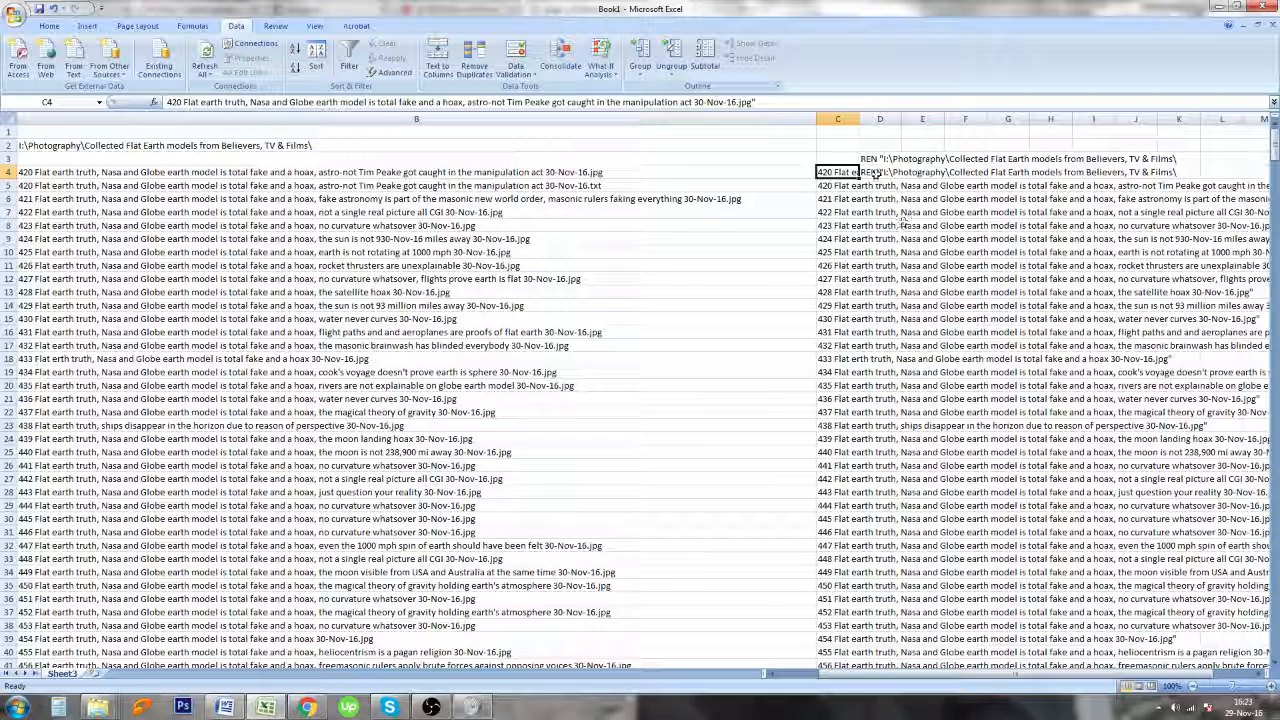
# Extend the D4 formula to =$D$3&C4 and fill it down column D for every file name
pyautogui.click(876, 173)
pyautogui.doubleClick(876, 172)
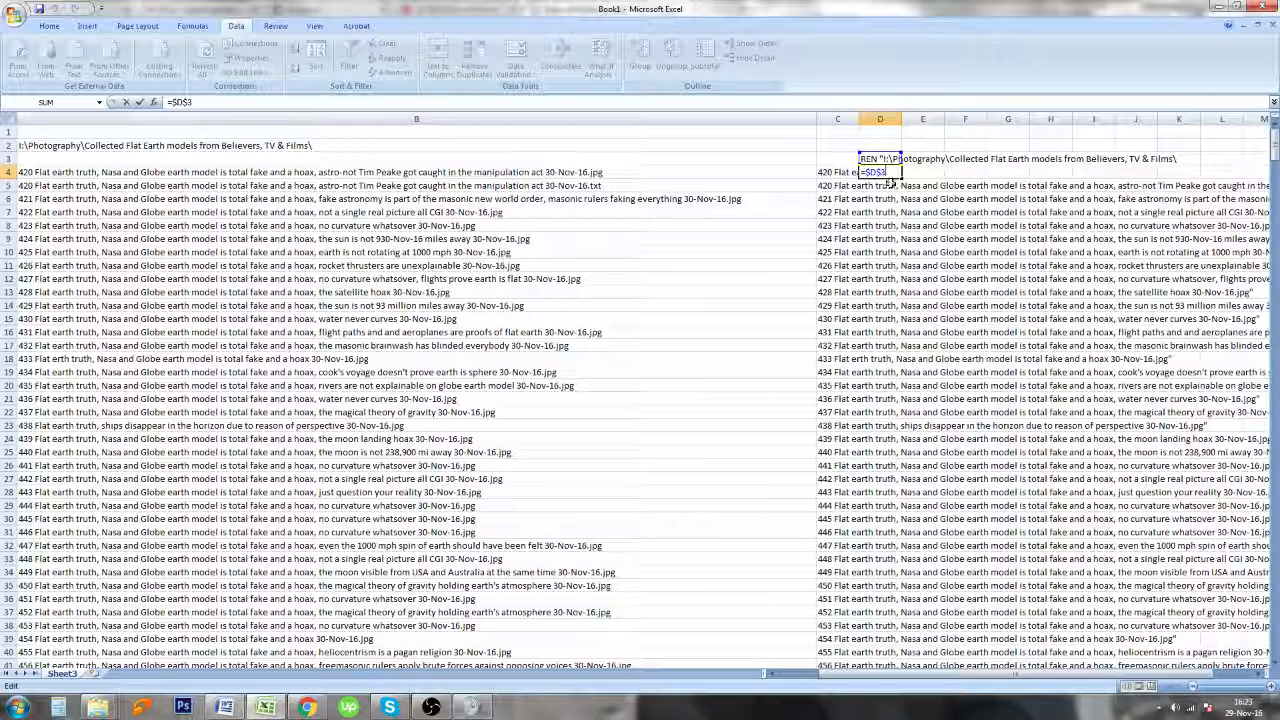
pyautogui.write('&')
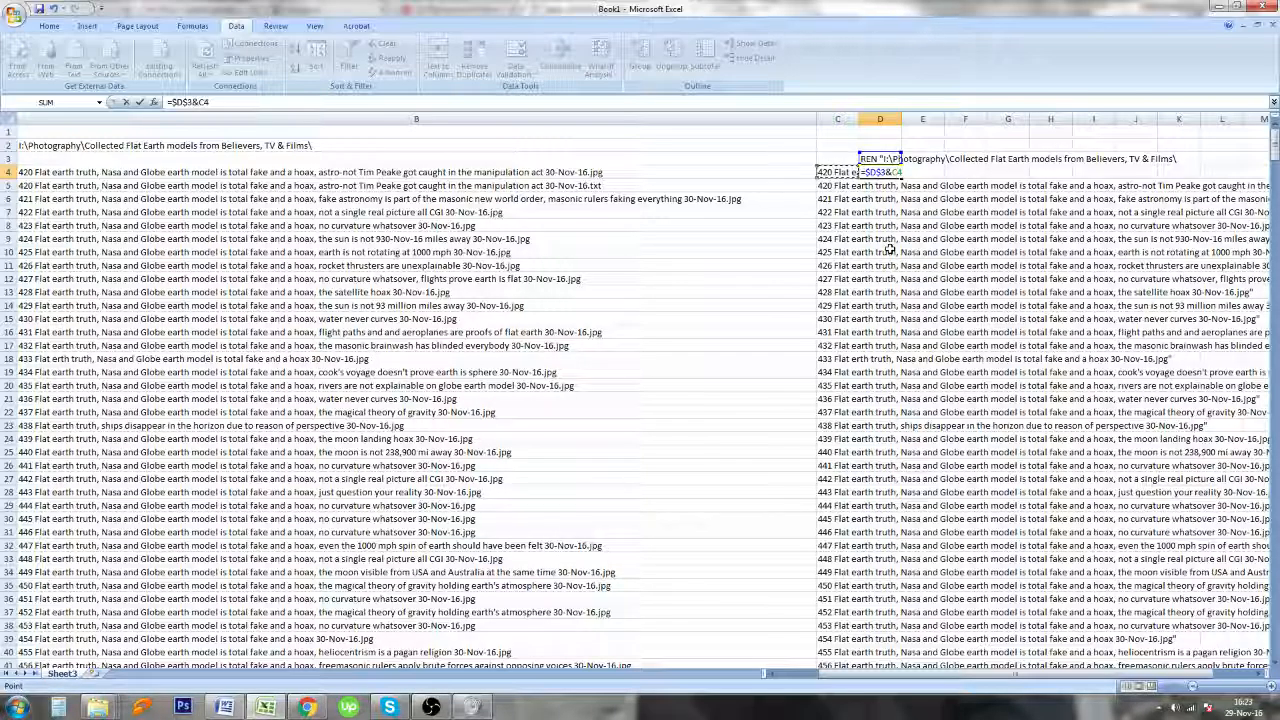
pyautogui.press('Return')
pyautogui.click(930, 265)
pyautogui.click(880, 172)
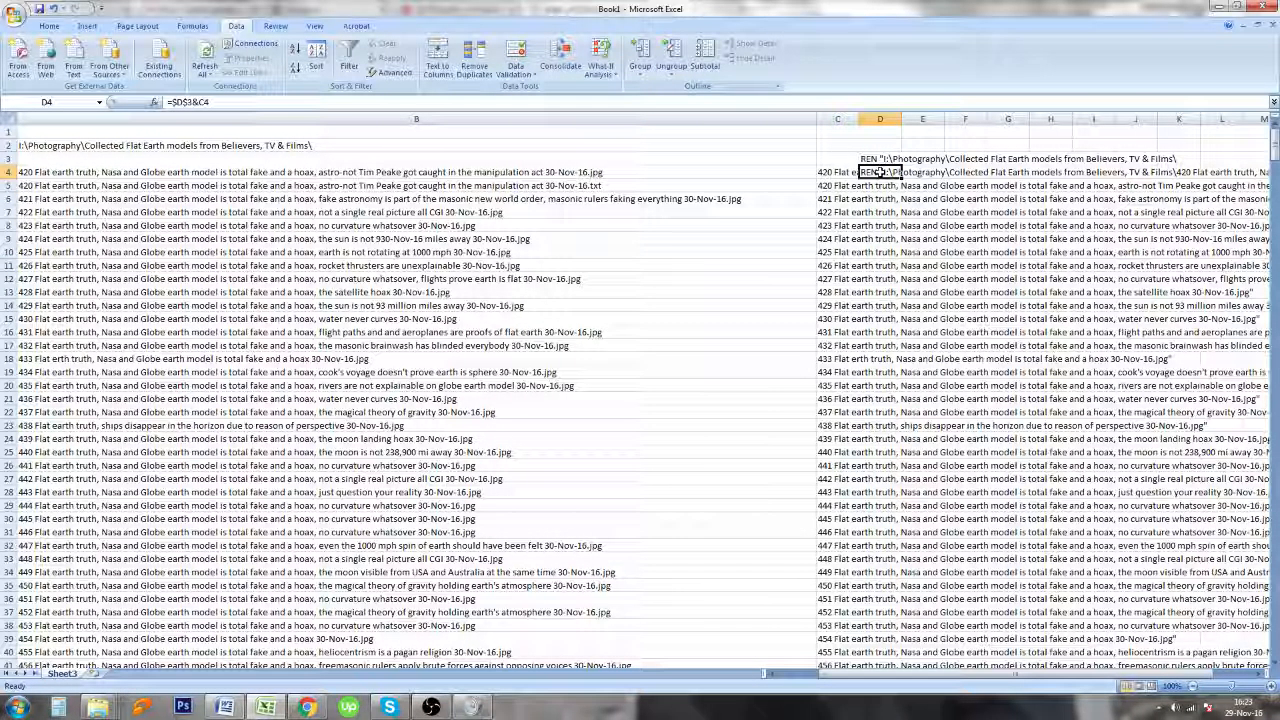
pyautogui.doubleClick(901, 178)
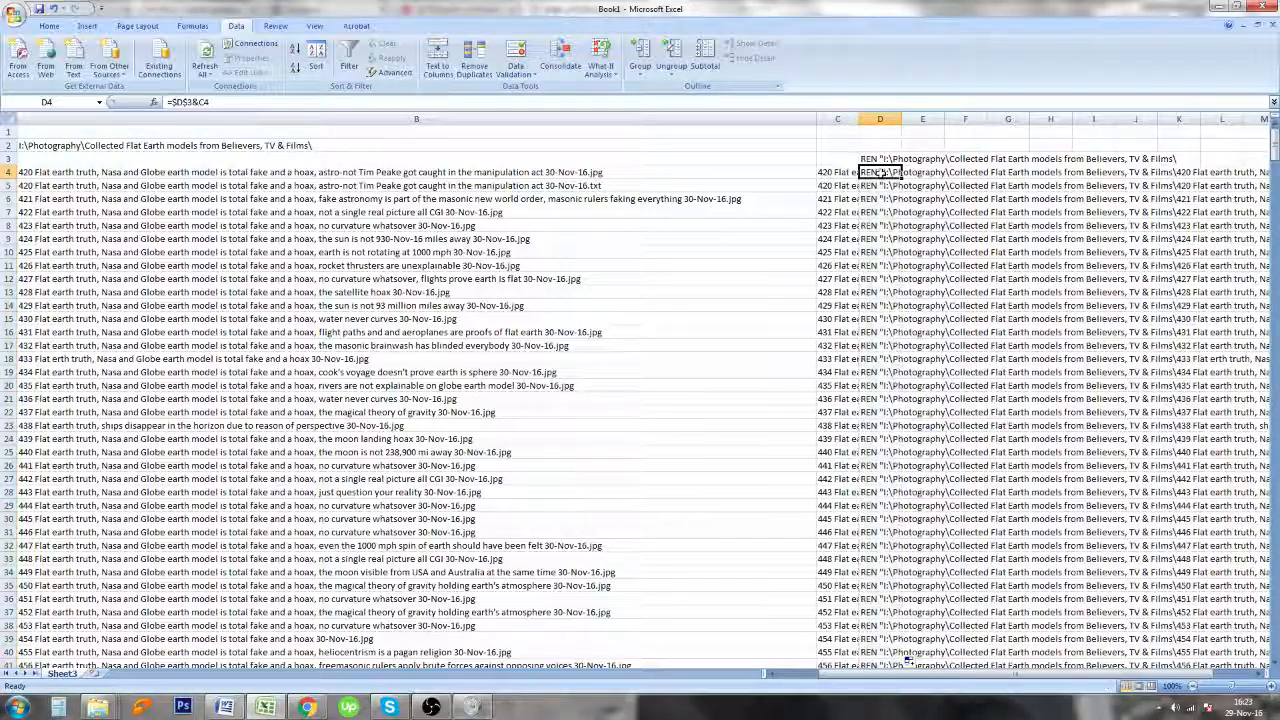
# Replace the formulas in column D, from D4 to the last entry, with their values using Paste Special
pyautogui.hotkey('ctrl', 'shift', 'Down')
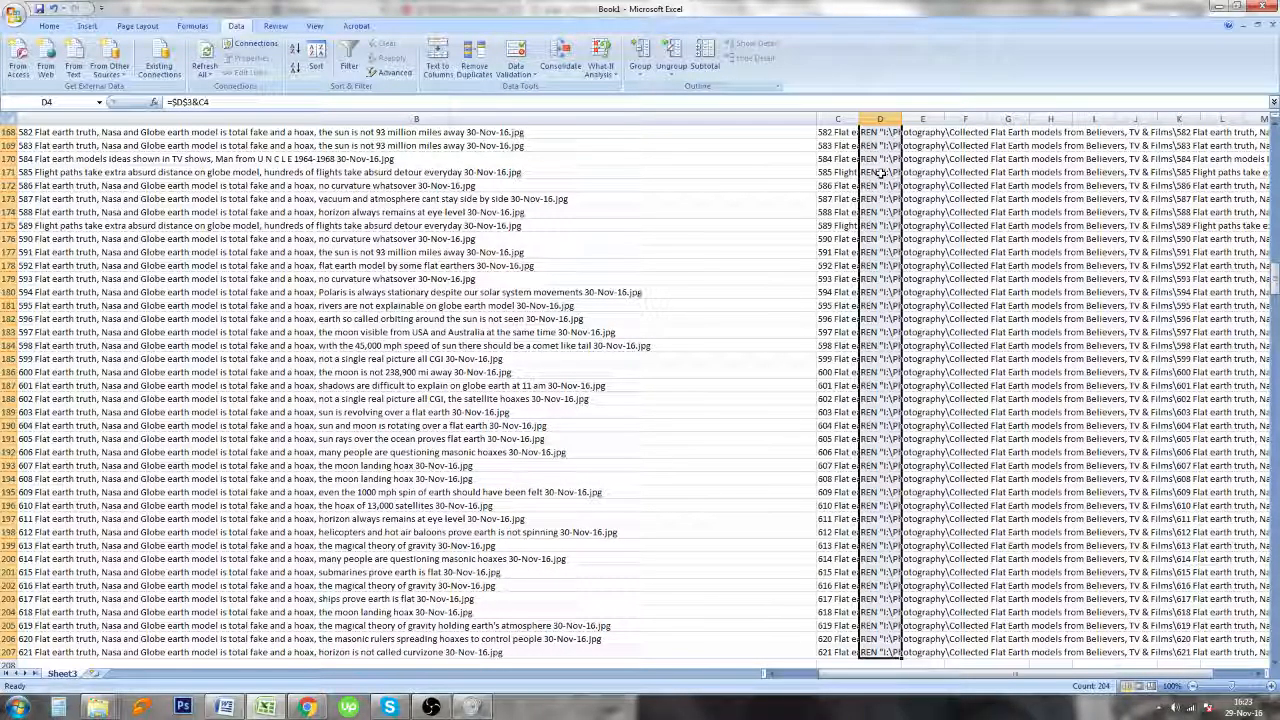
pyautogui.rightClick(875, 212)
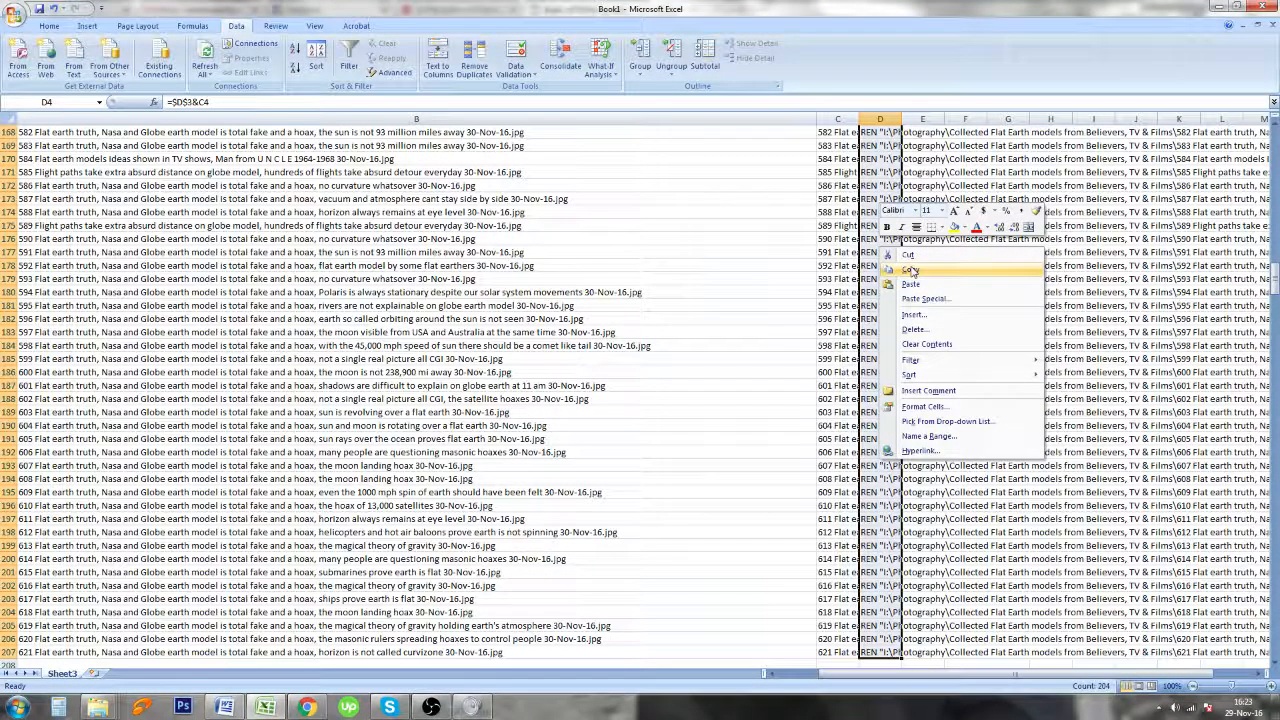
pyautogui.click(897, 237)
pyautogui.rightClick(889, 171)
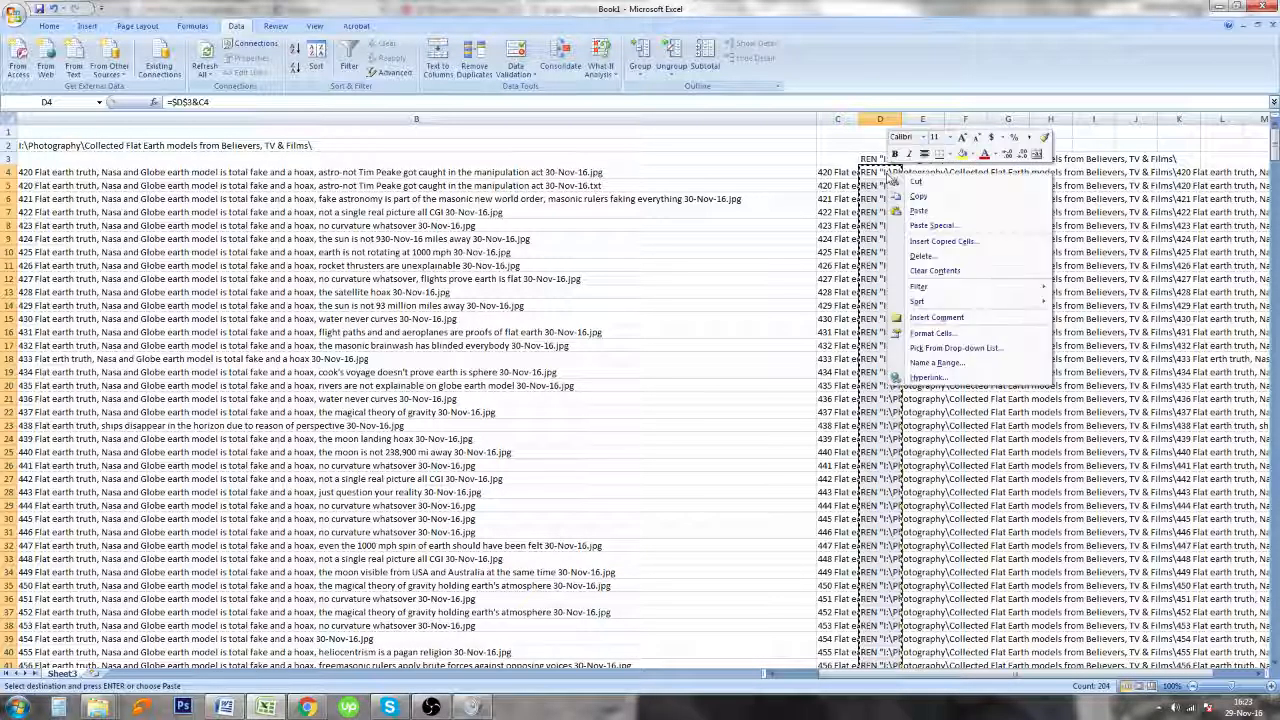
pyautogui.click(933, 226)
pyautogui.press('v')
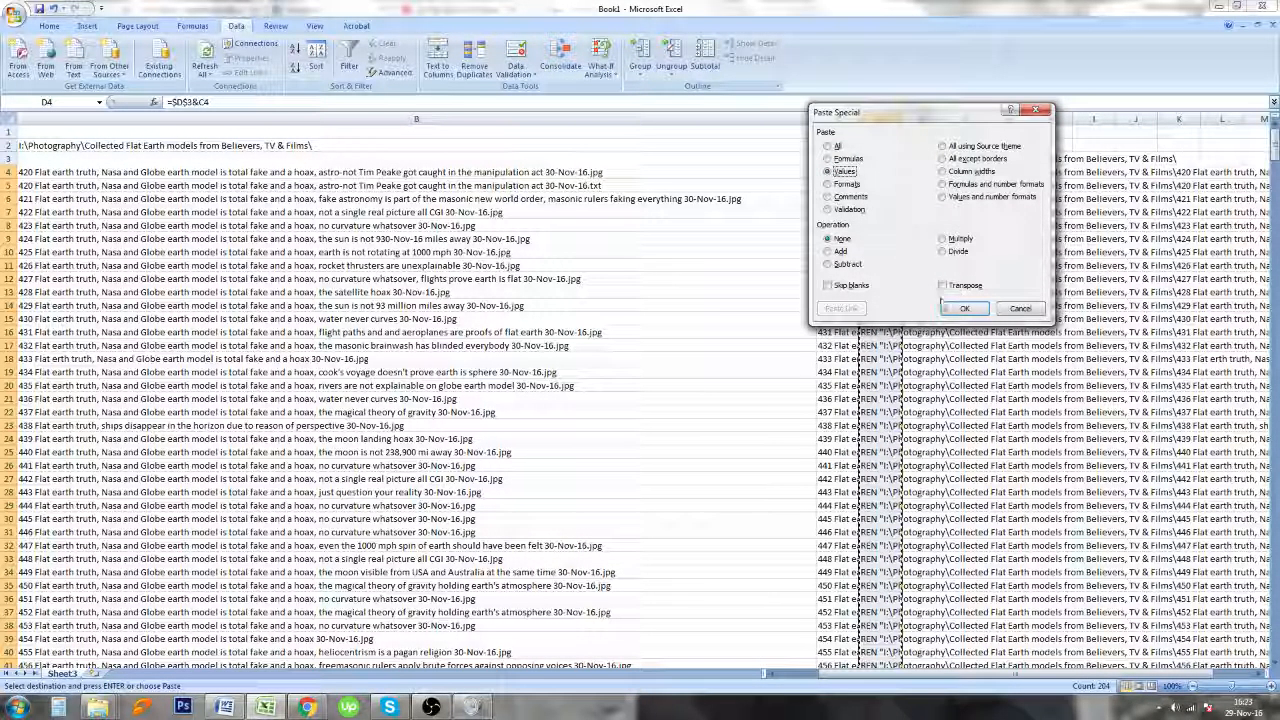
pyautogui.click(965, 309)
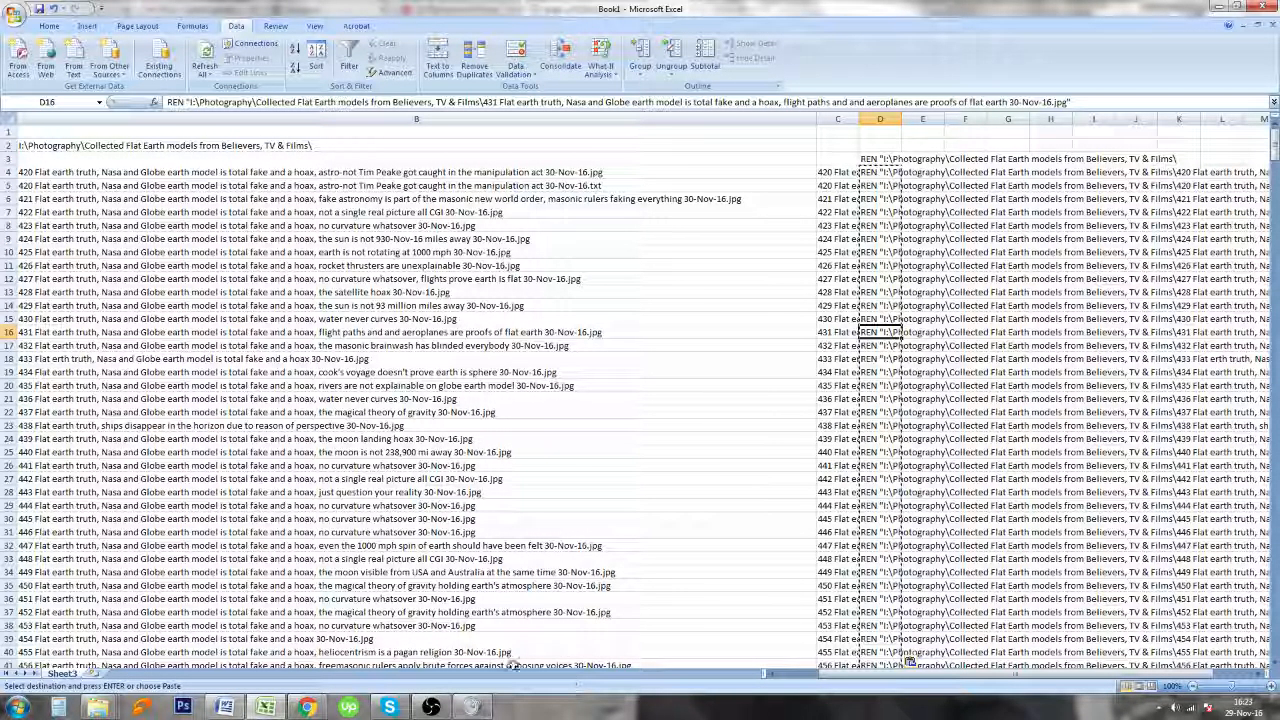
# Check the REN command syntax in the Word notes document and return to the Excel workbook
pyautogui.click(226, 707)
pyautogui.moveTo(858, 686); pyautogui.dragTo(654, 686)
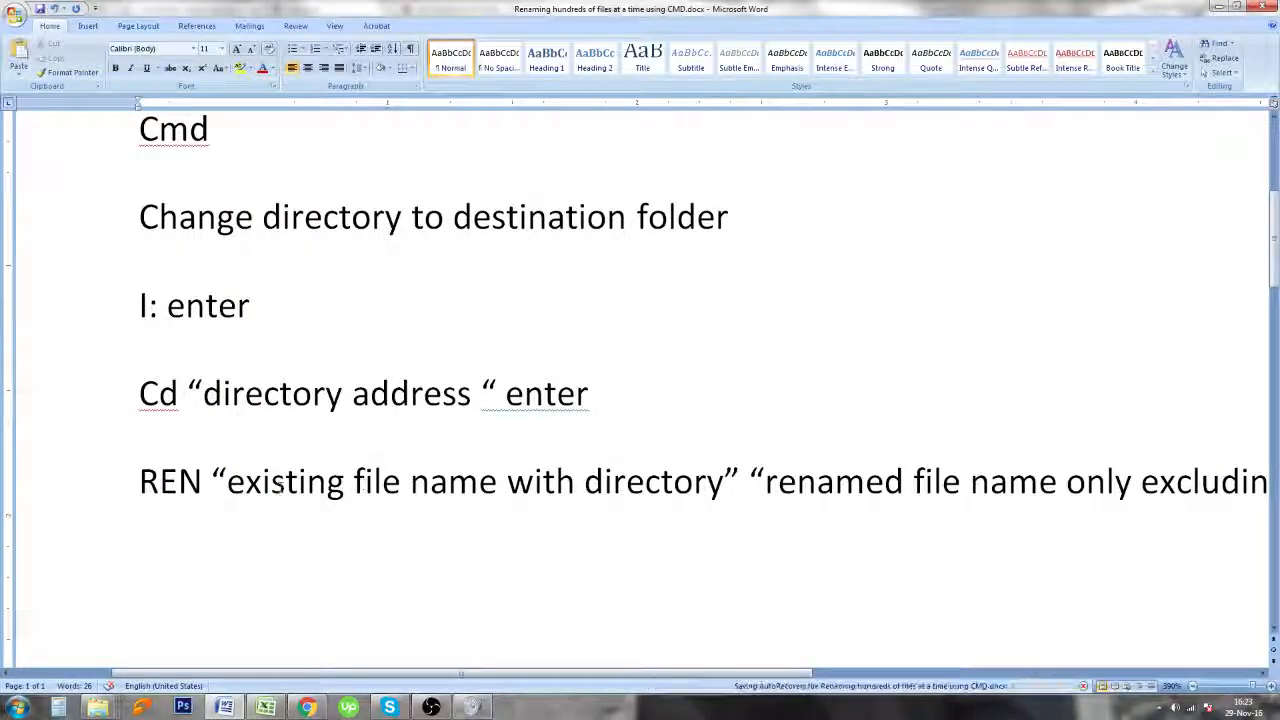
pyautogui.click(1238, 8)
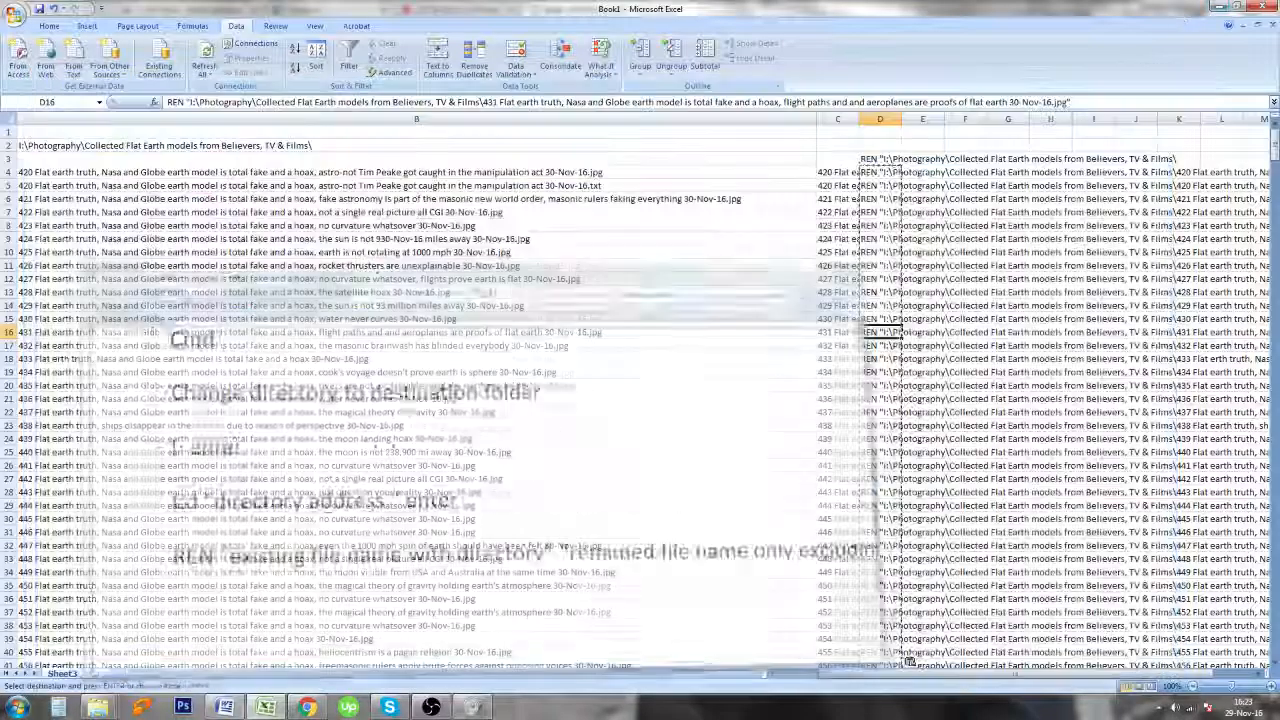
# Check the first few commands in column D and clear the REN prefix text from cell D3
pyautogui.click(838, 122)
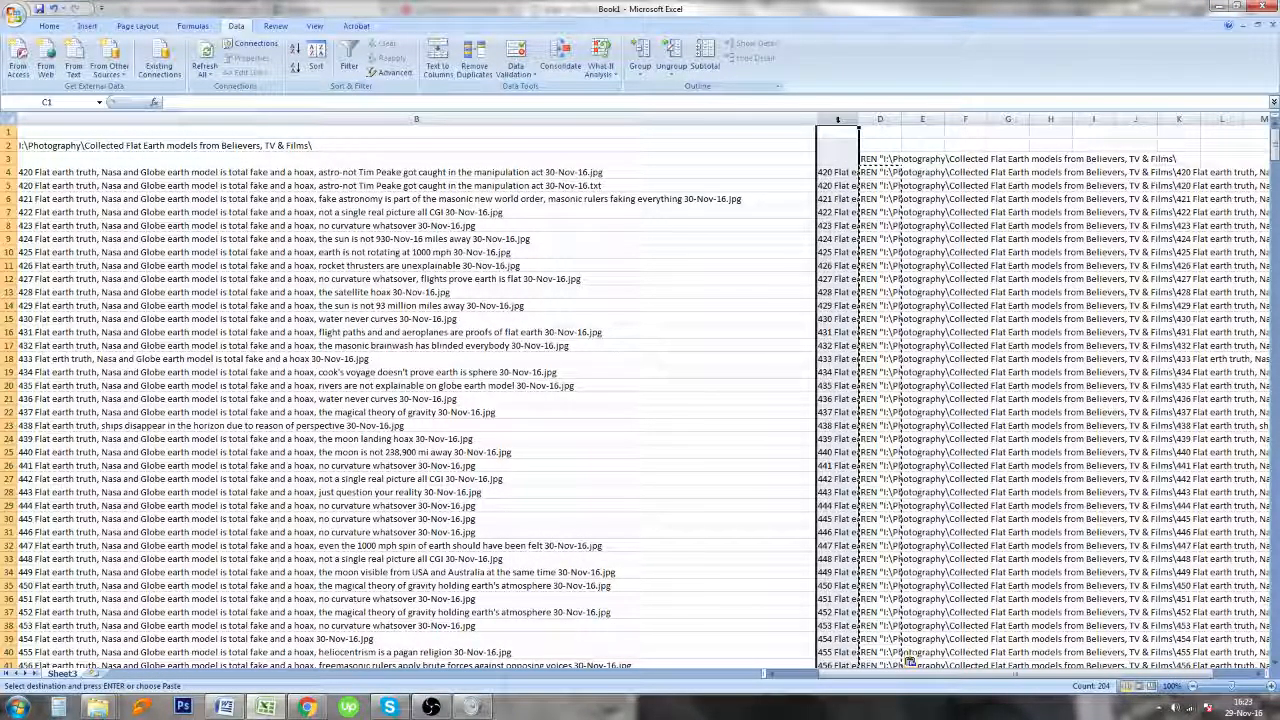
pyautogui.click(849, 172)
pyautogui.click(870, 173)
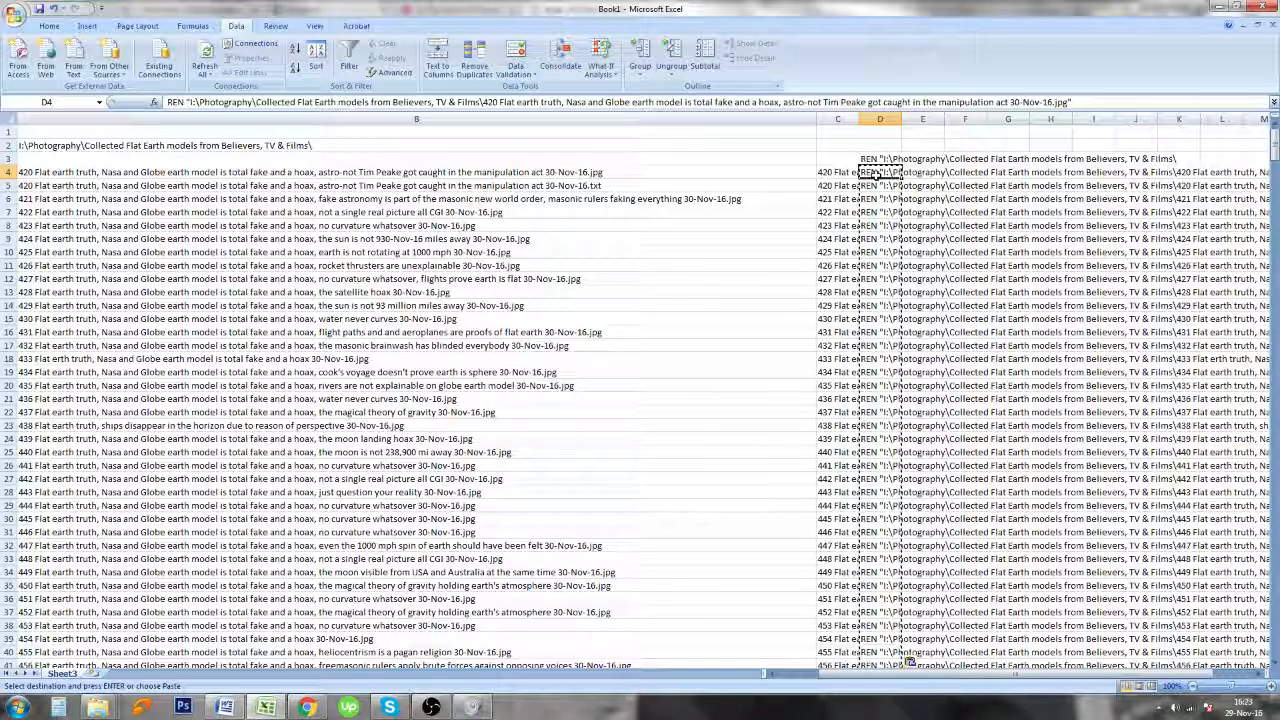
pyautogui.press('Down')
pyautogui.press('Down')
pyautogui.press('Down')
pyautogui.press('Up')
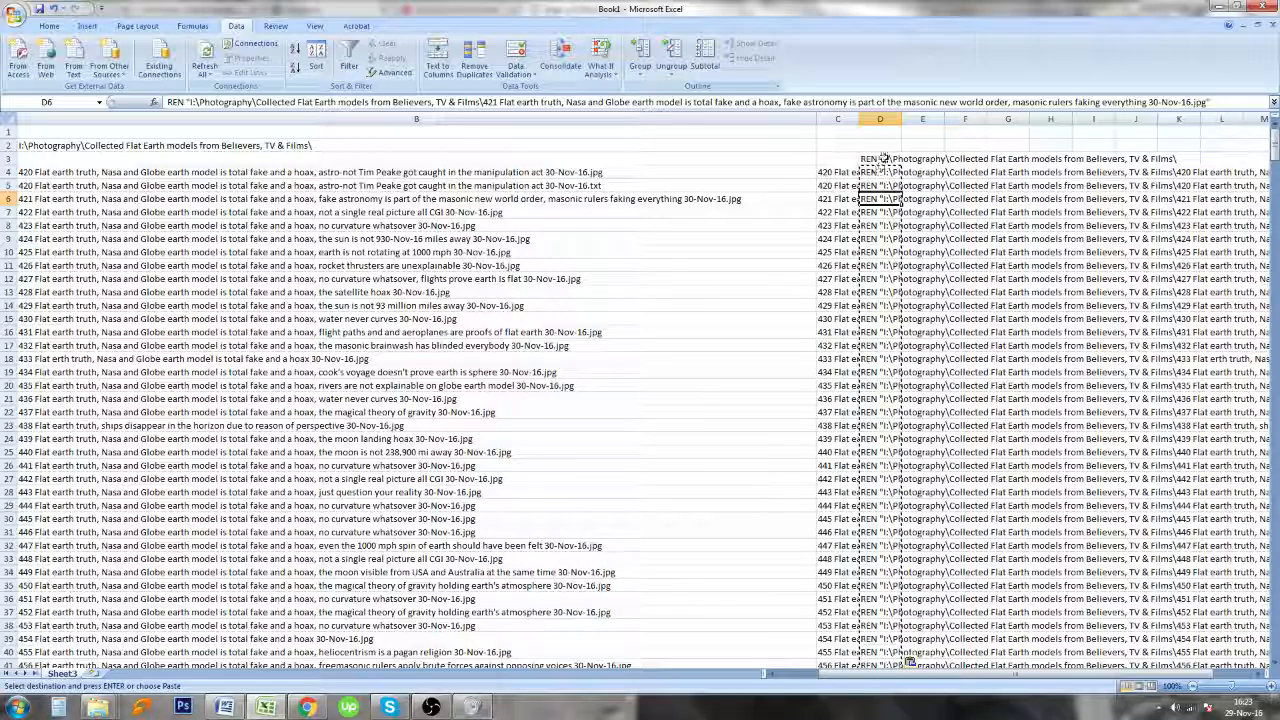
pyautogui.press('Up')
pyautogui.press('Up')
pyautogui.press('Up')
pyautogui.press('Delete')
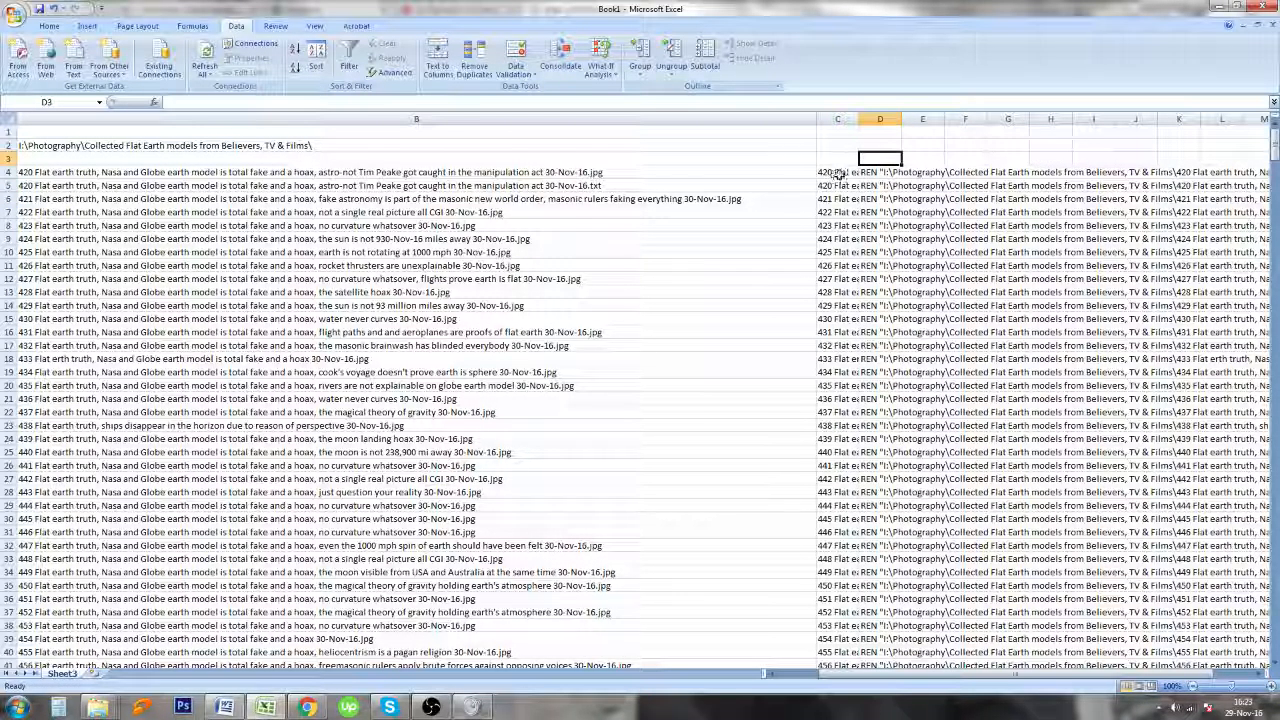
# Review the file name entries in column C from C4 downward
pyautogui.click(843, 174)
pyautogui.press('Down')
pyautogui.press('Down')
pyautogui.press('Down')
pyautogui.press('Down')
pyautogui.press('Down')
pyautogui.press('Down')
pyautogui.press('Down')
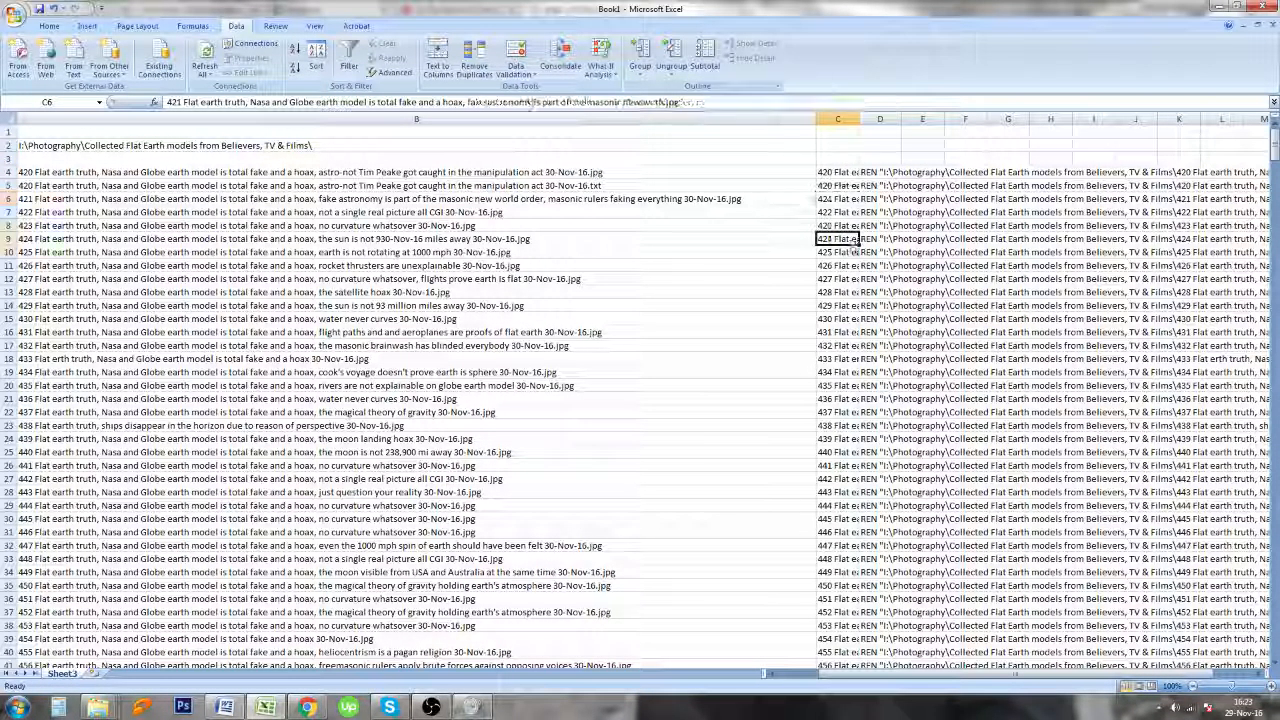
# Replace the content of C4 with the formula =""""&B4, accepting the proposed formula correction
pyautogui.click(840, 173)
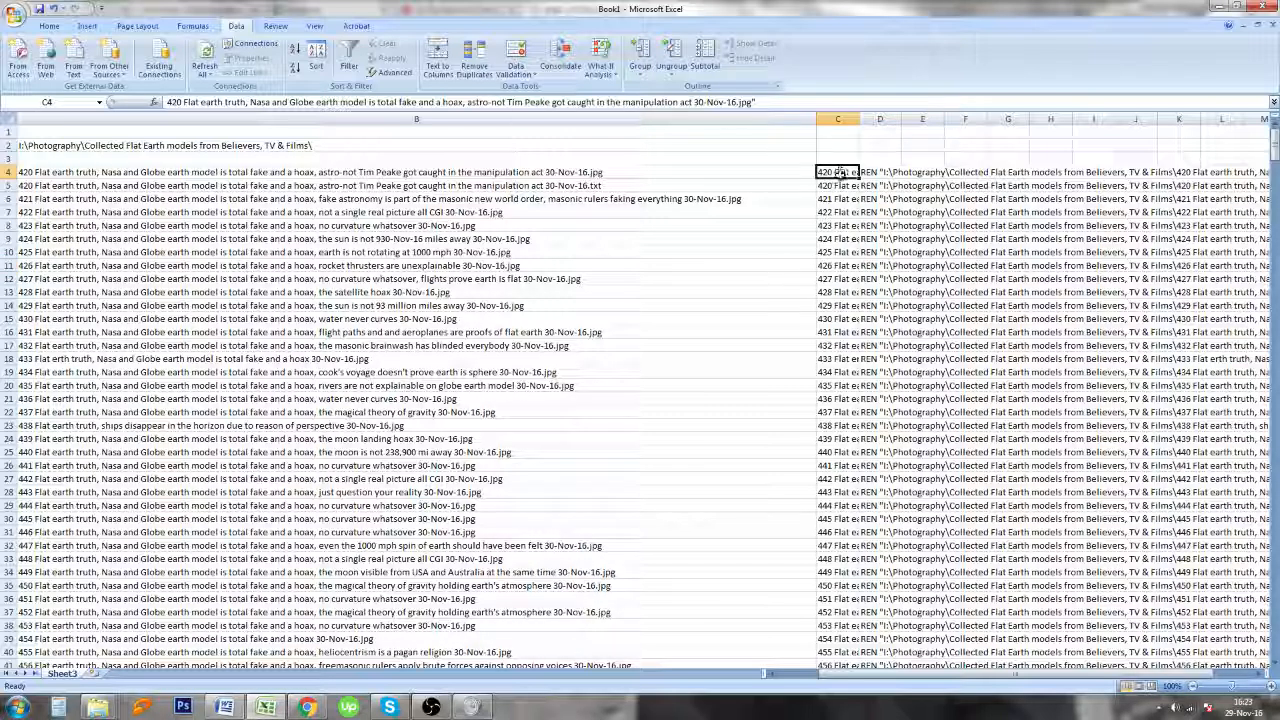
pyautogui.write('=')
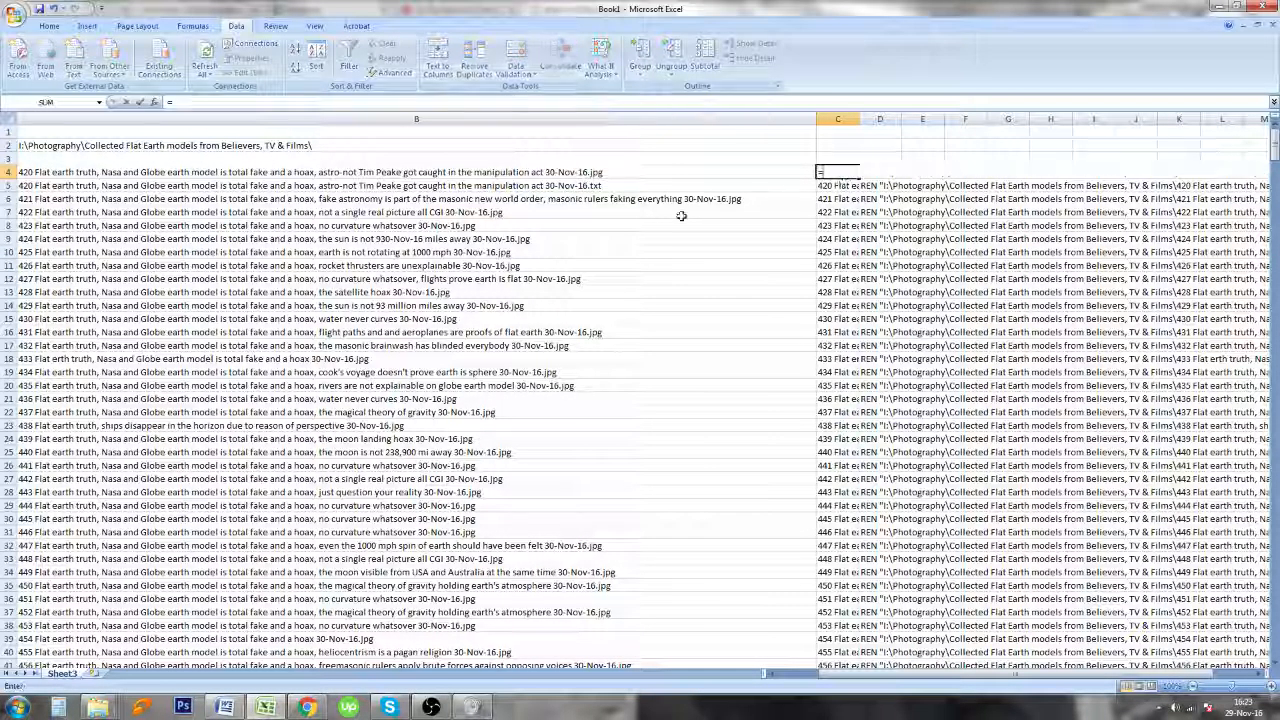
pyautogui.click(85, 172)
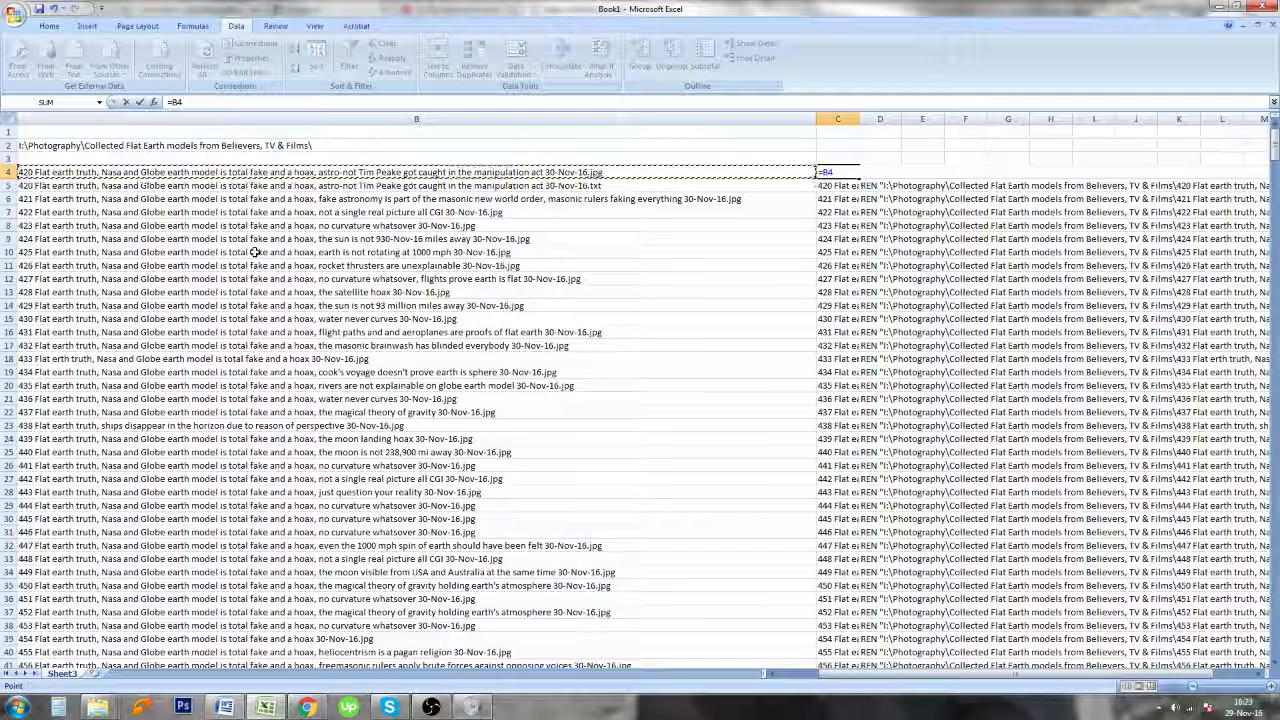
pyautogui.press('BackSpace')
pyautogui.press('BackSpace')
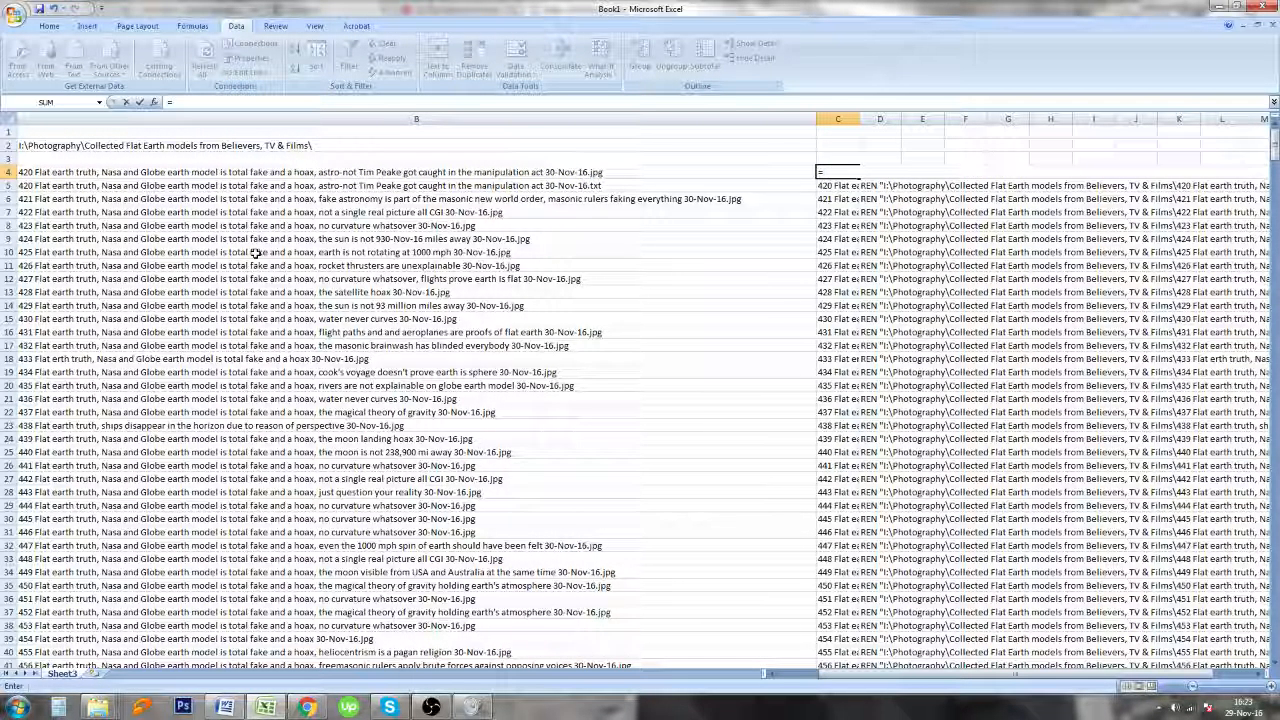
pyautogui.write('""""&B4')
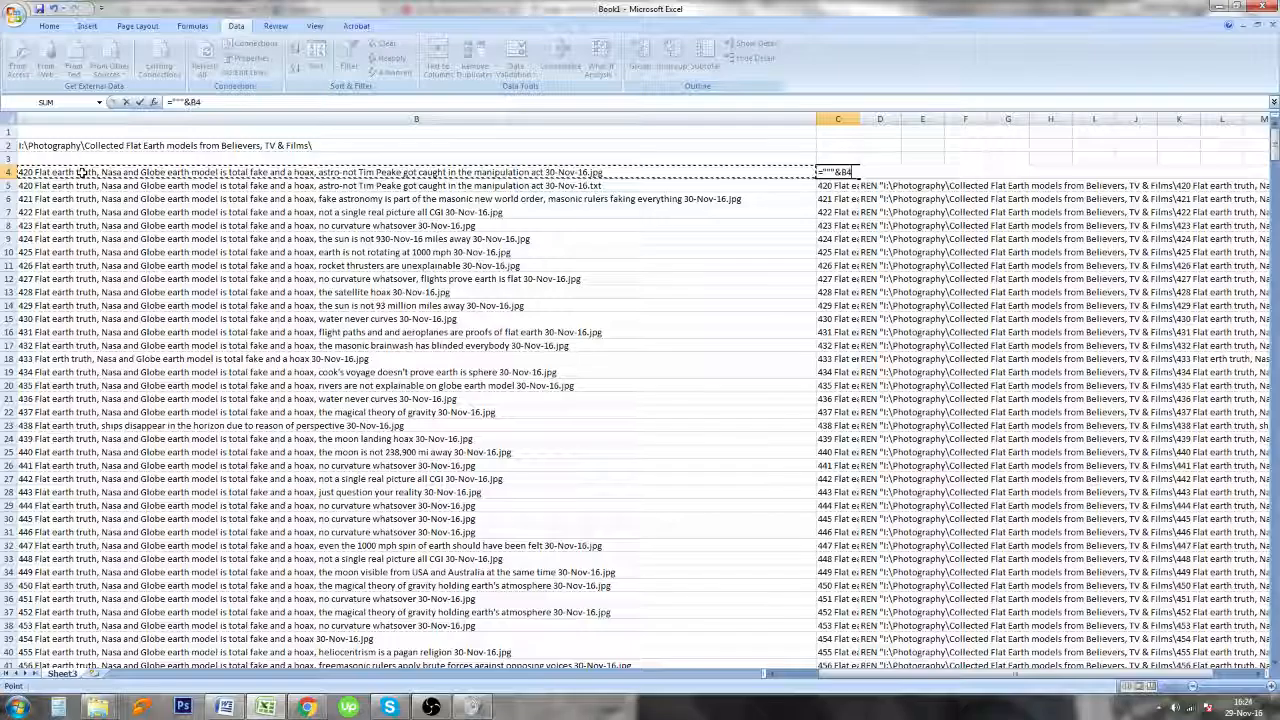
pyautogui.press('Return')
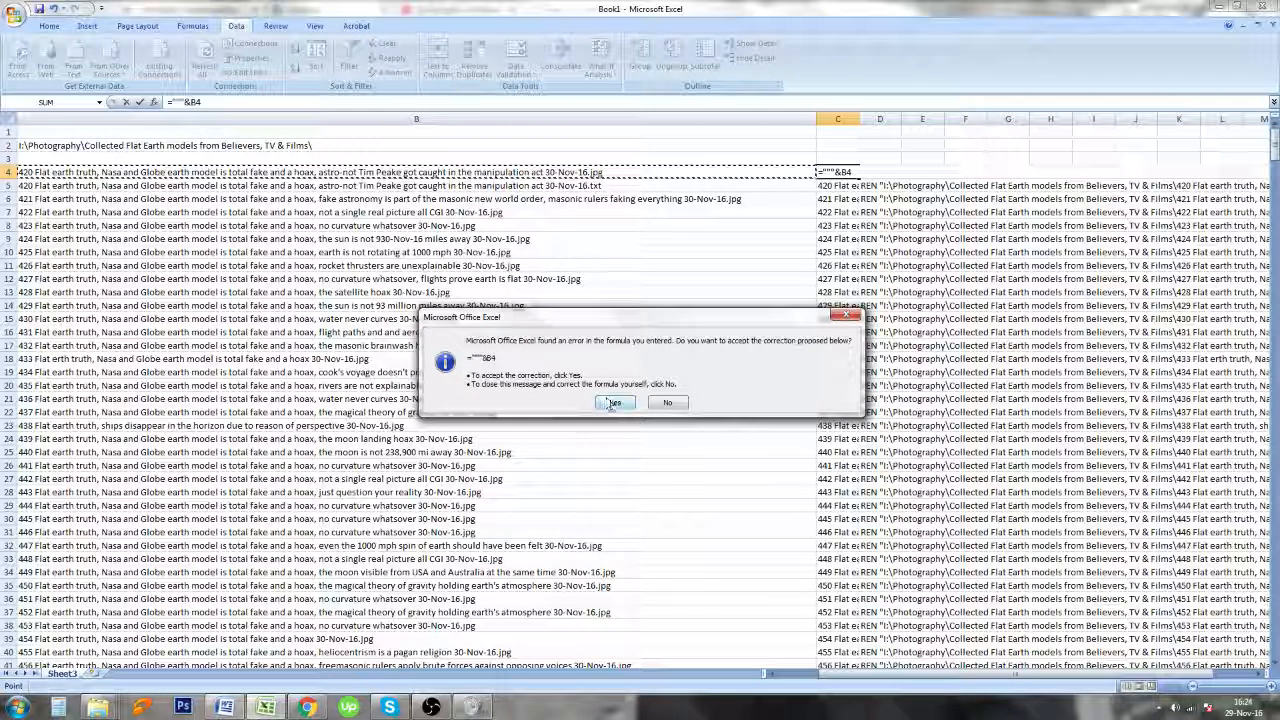
pyautogui.click(614, 403)
pyautogui.click(781, 399)
# Fill the C4 formula down column C to row 207 and replace the formulas with their values
pyautogui.click(850, 172)
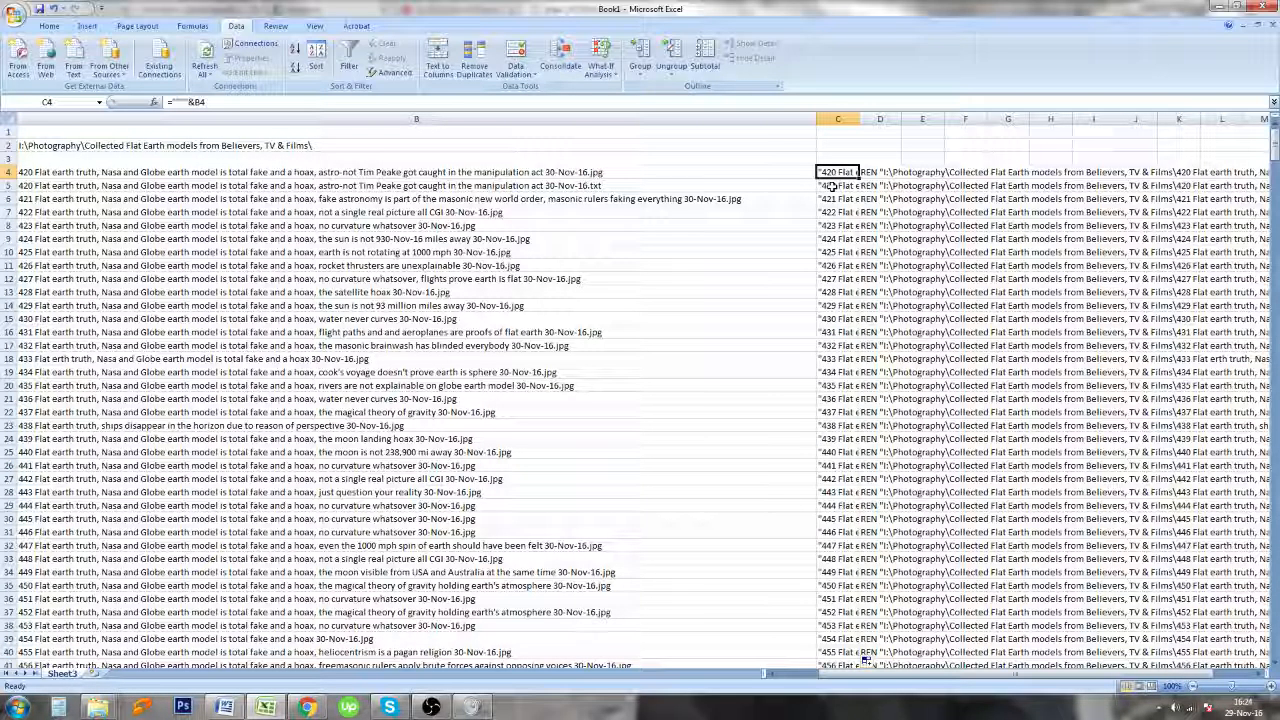
pyautogui.hotkey('ctrl', 'shift', 'Down')
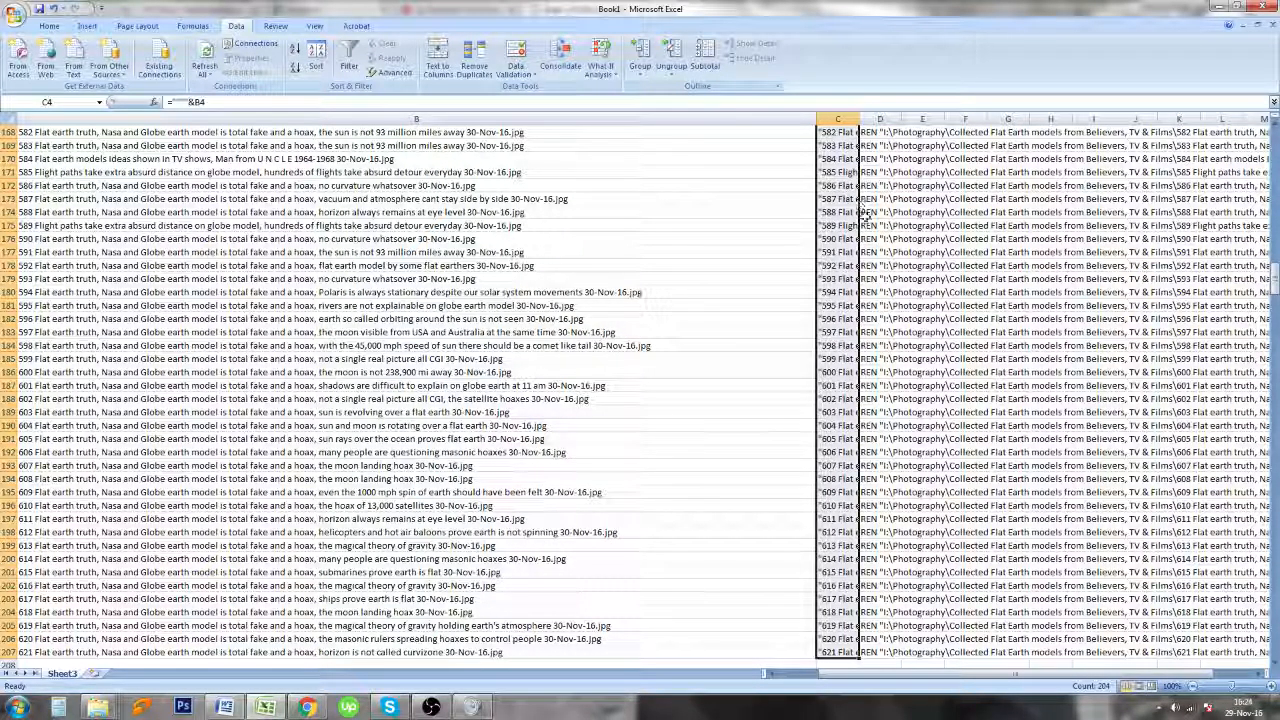
pyautogui.scroll(20, 845, 217)
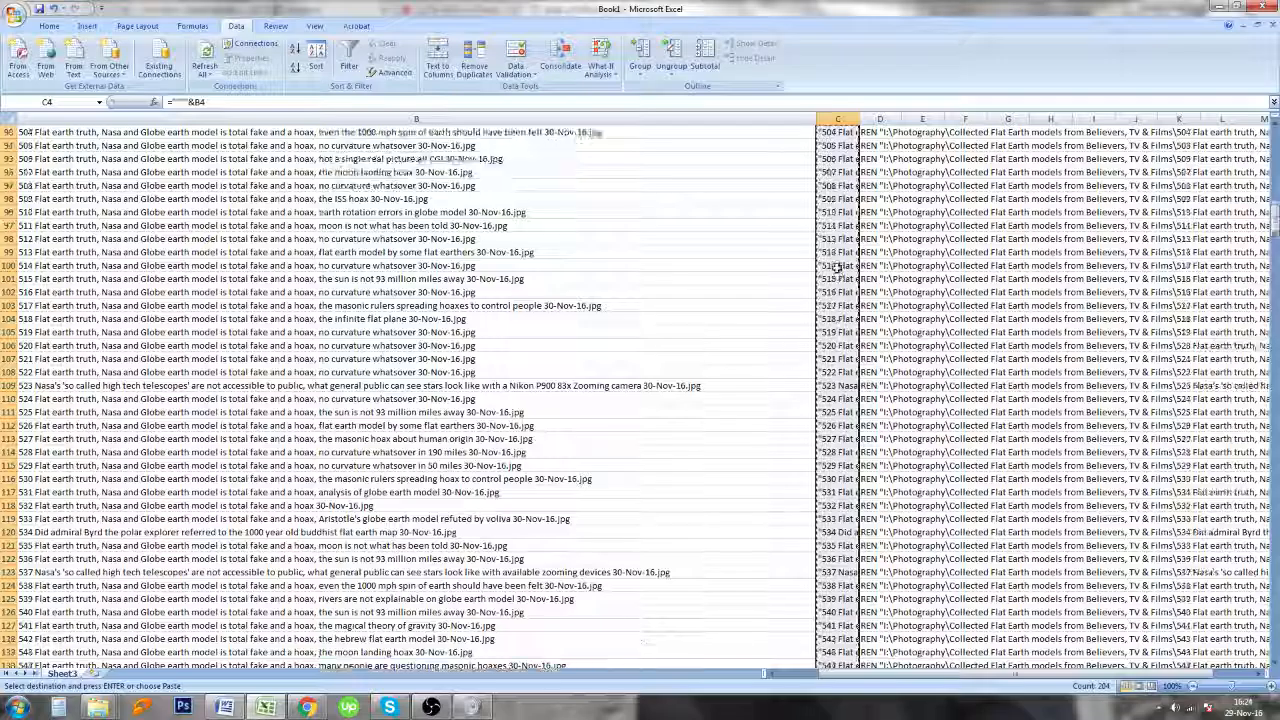
pyautogui.scroll(9, 838, 268)
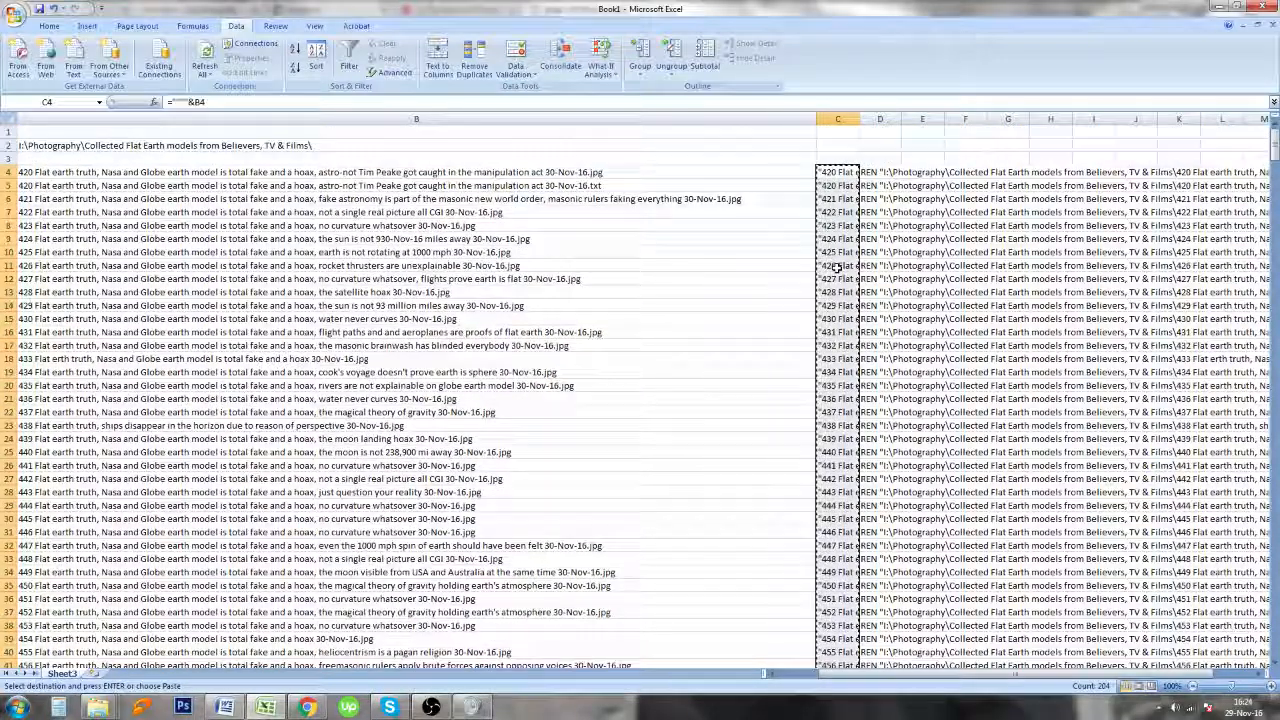
pyautogui.rightClick(826, 175)
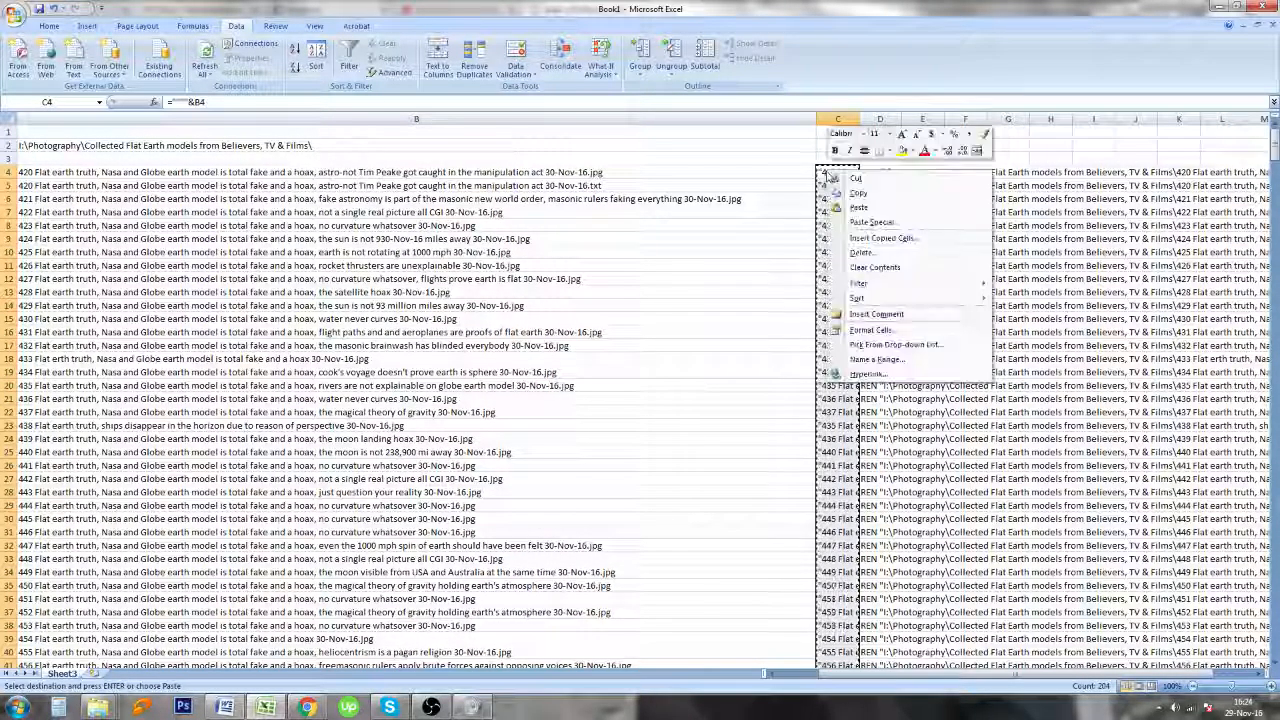
pyautogui.click(872, 222)
pyautogui.click(765, 168)
pyautogui.click(897, 307)
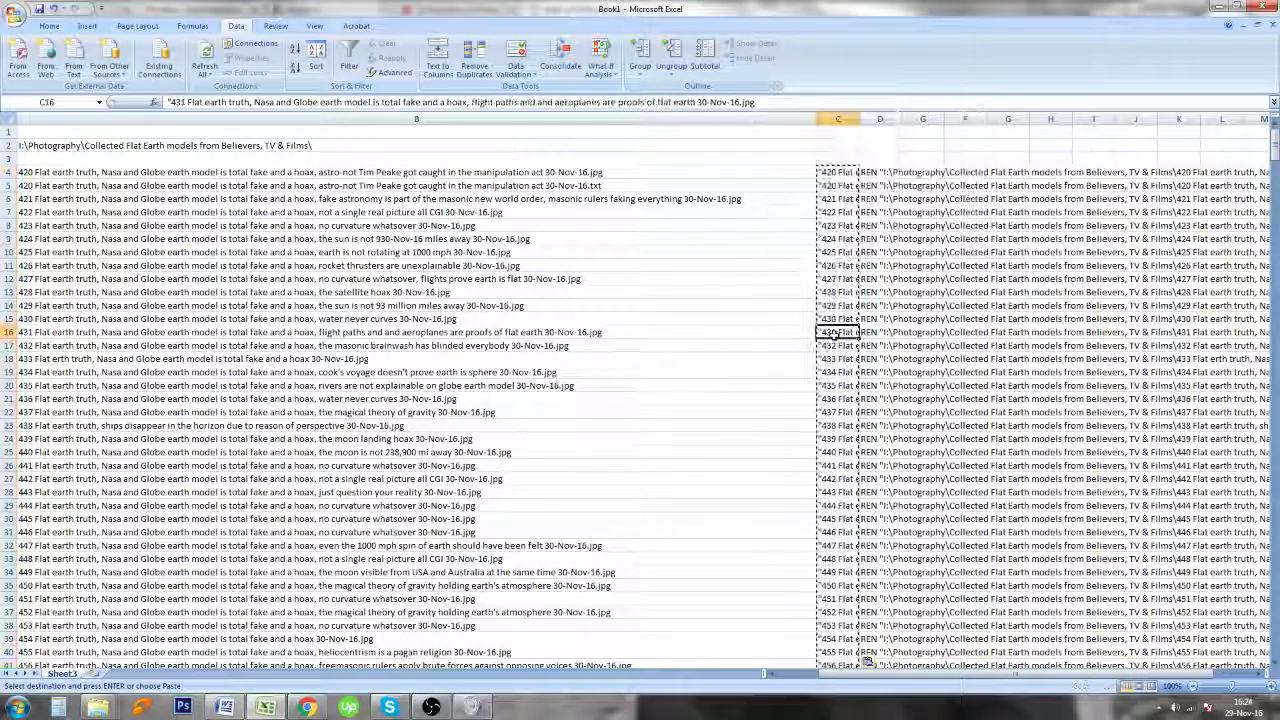
# Insert a blank column D before the REN commands and enter the formula =C4&"""" in D4
pyautogui.click(868, 118)
pyautogui.rightClick(868, 118)
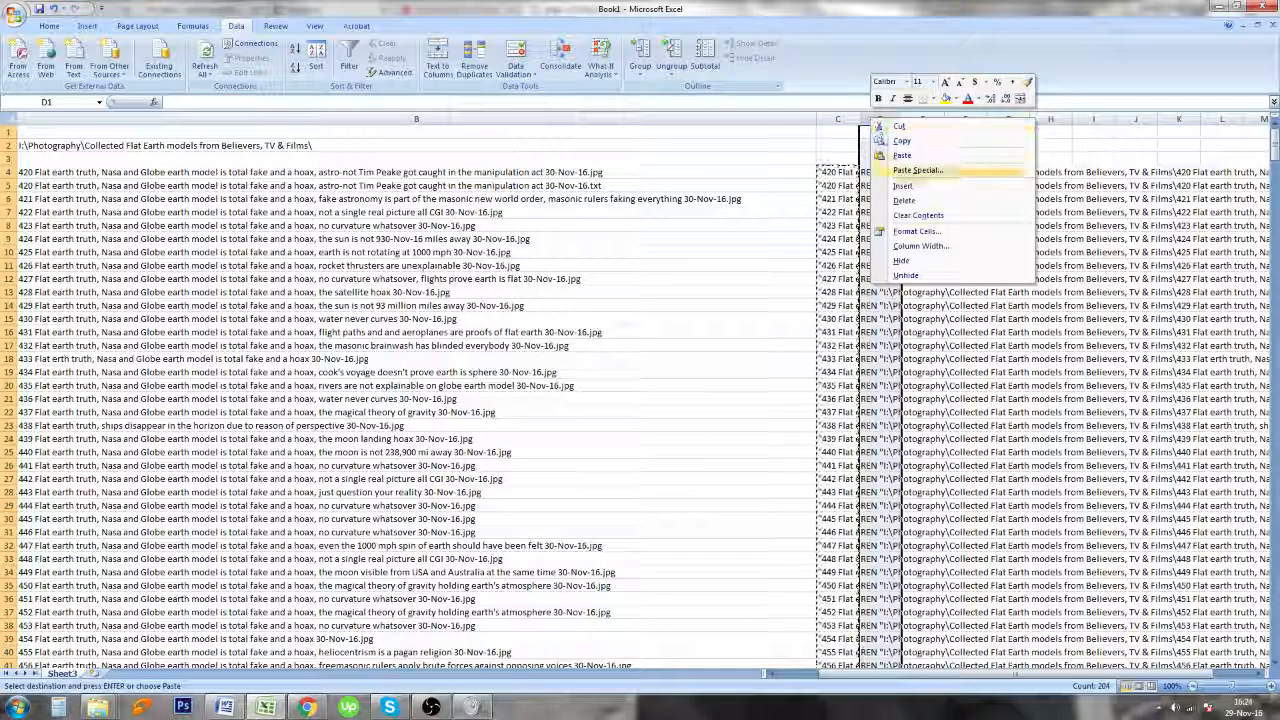
pyautogui.click(890, 174)
pyautogui.click(890, 174)
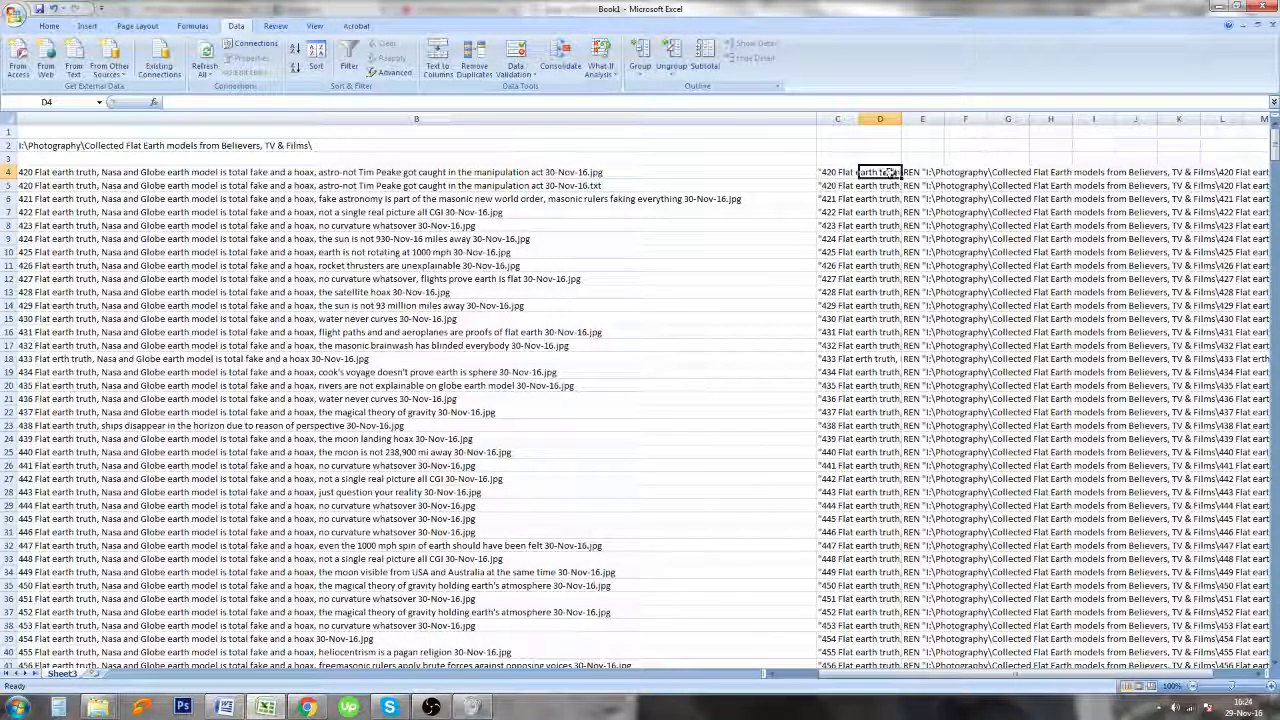
pyautogui.write('=')
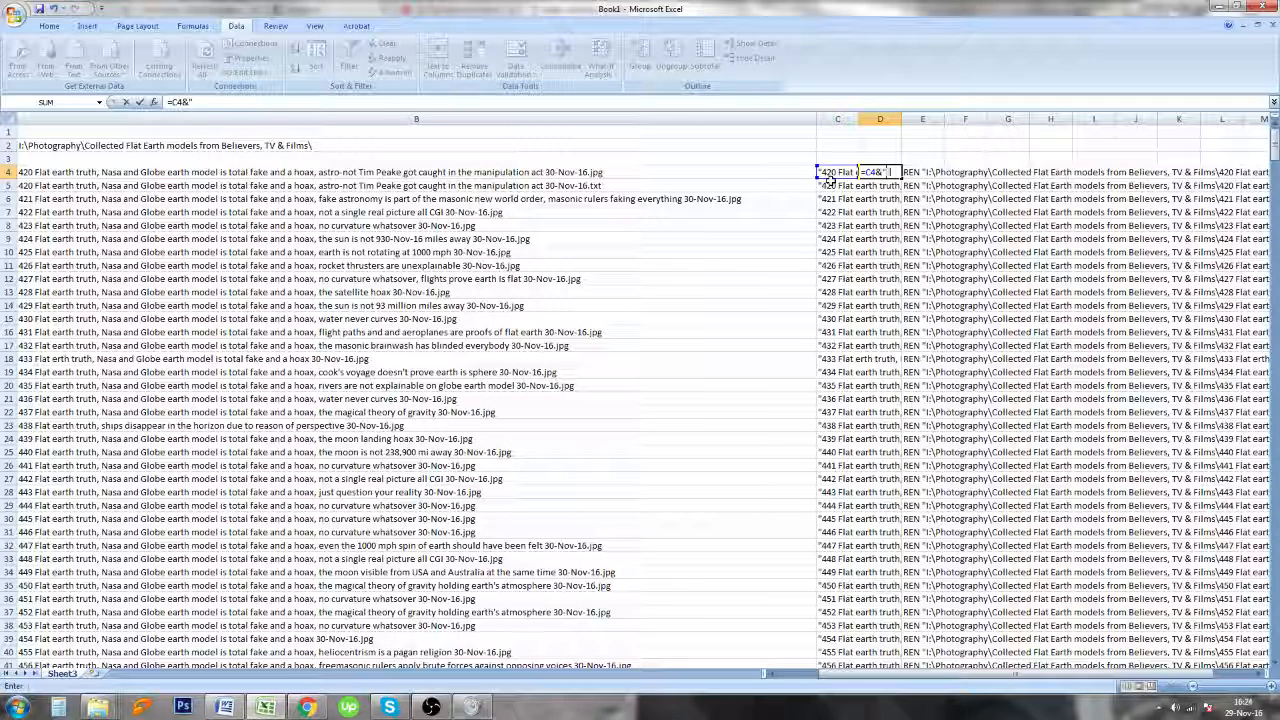
pyautogui.press('Return')
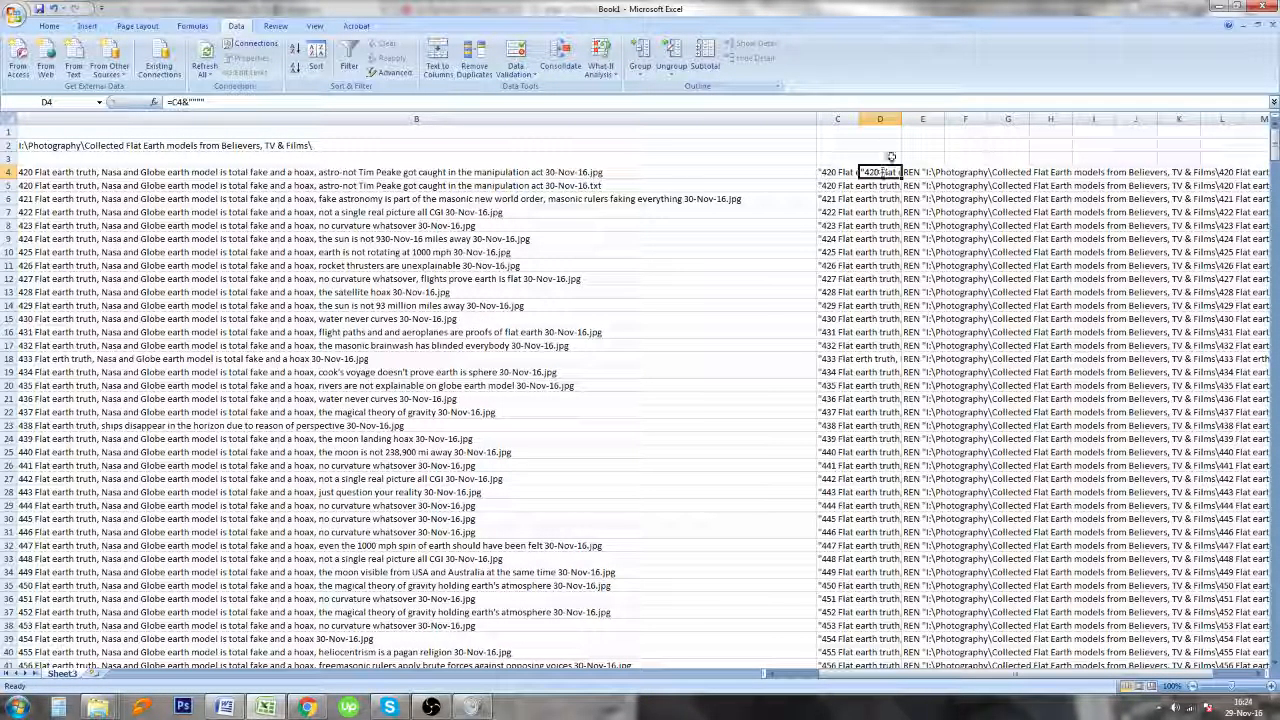
# Try widening column D to fit its contents to inspect the quoted file name in D4
pyautogui.doubleClick(901, 119)
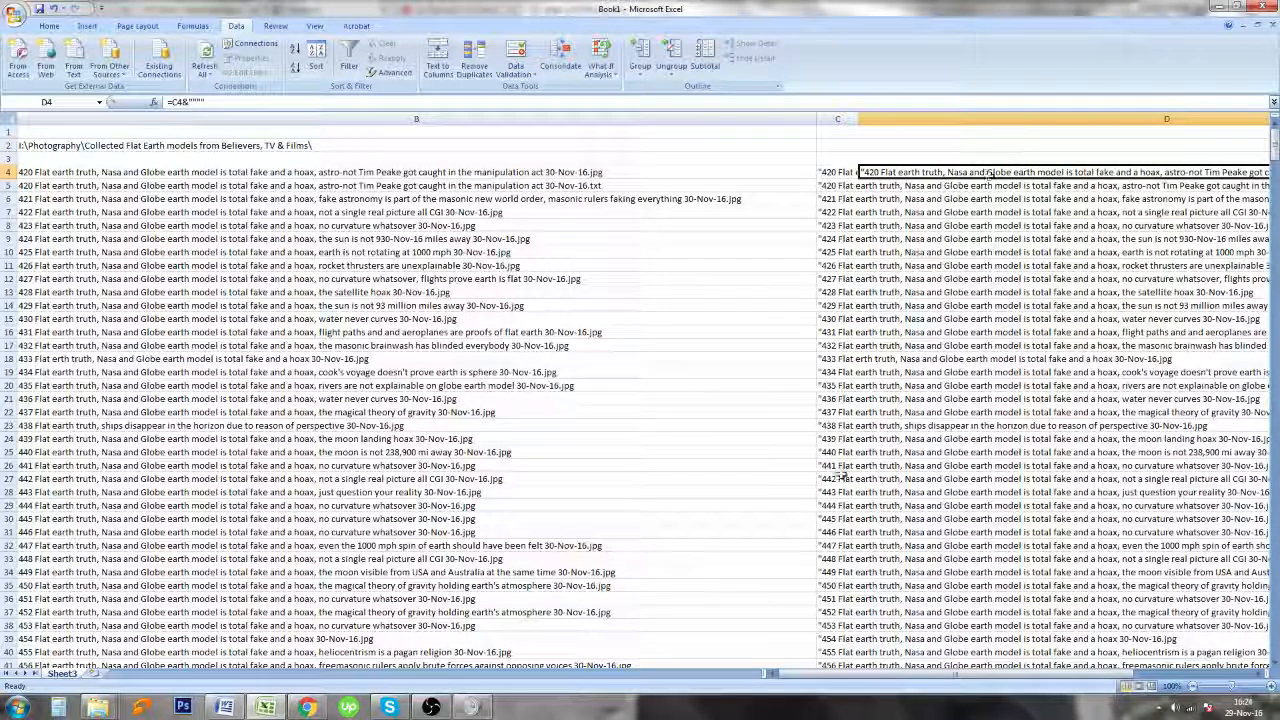
pyautogui.click(858, 664)
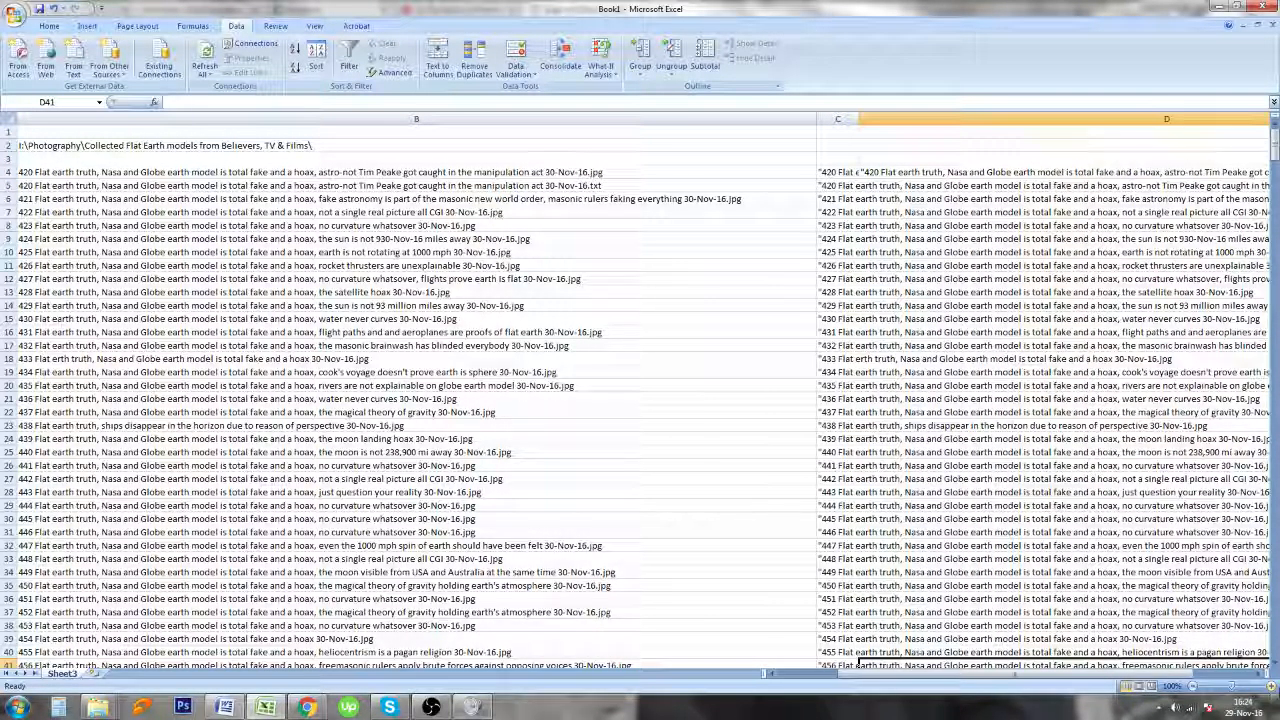
pyautogui.click(858, 673)
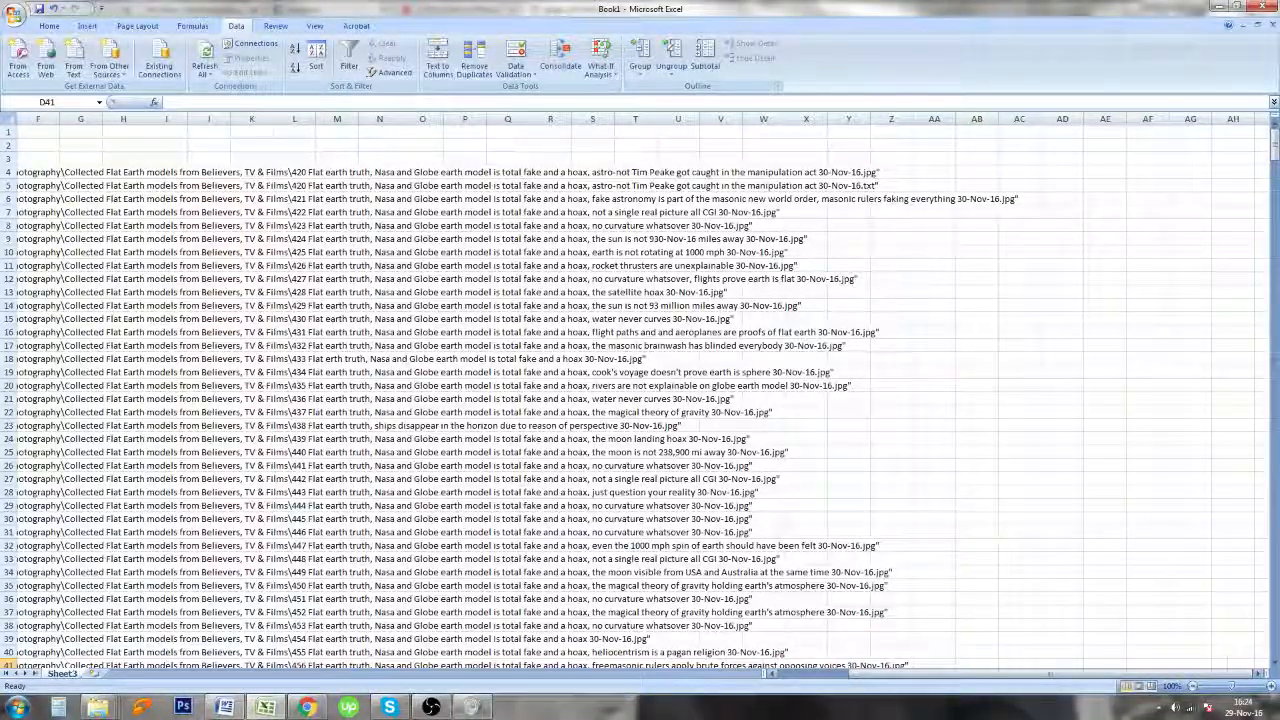
pyautogui.click(822, 673)
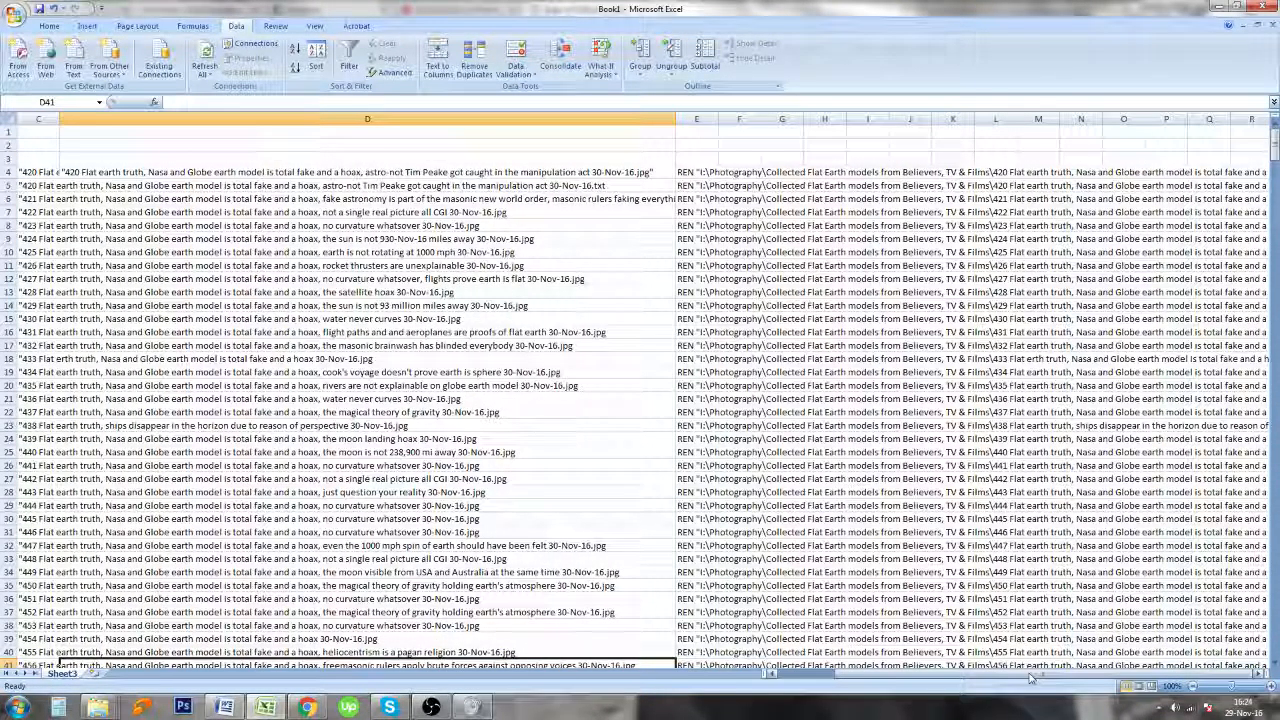
pyautogui.moveTo(1030, 677); pyautogui.dragTo(997, 678)
pyautogui.click(893, 173)
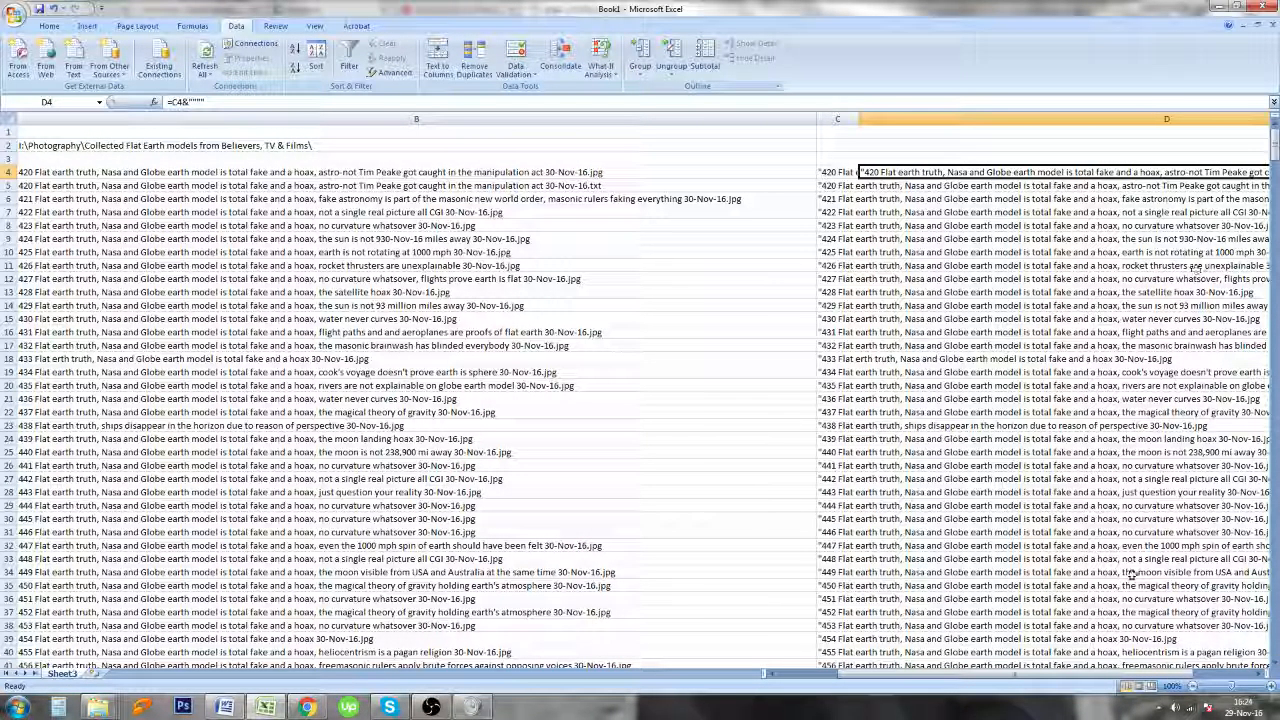
pyautogui.click(1259, 677)
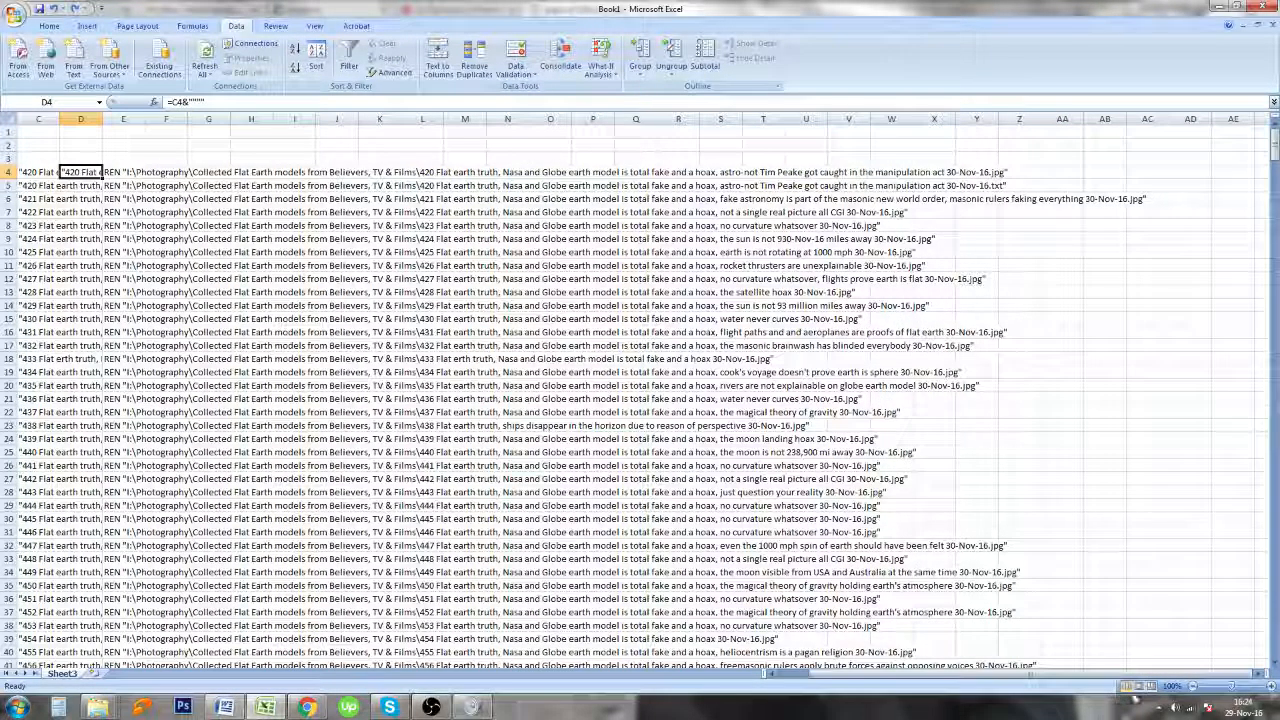
pyautogui.moveTo(1121, 677); pyautogui.dragTo(1060, 675)
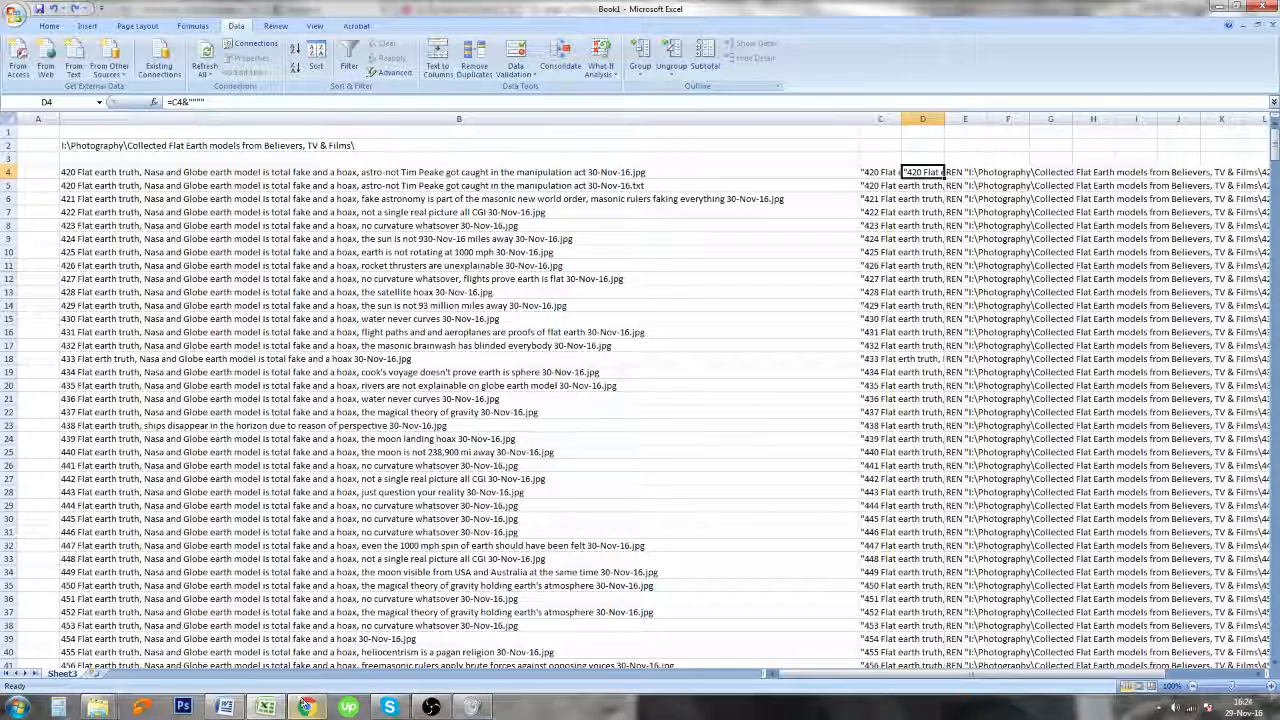
# Compare with the REN line for existing and renamed file names in the Word notes, and return to the Excel workbook
pyautogui.click(226, 707)
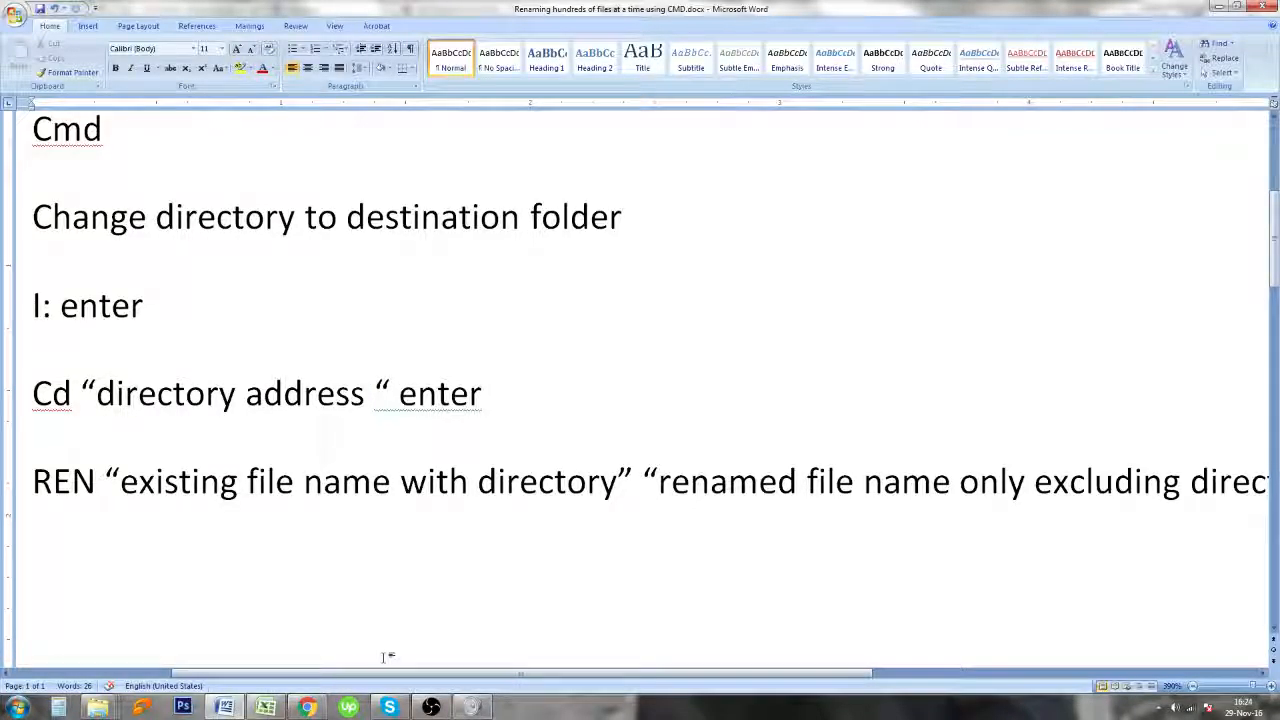
pyautogui.moveTo(605, 674); pyautogui.dragTo(657, 674)
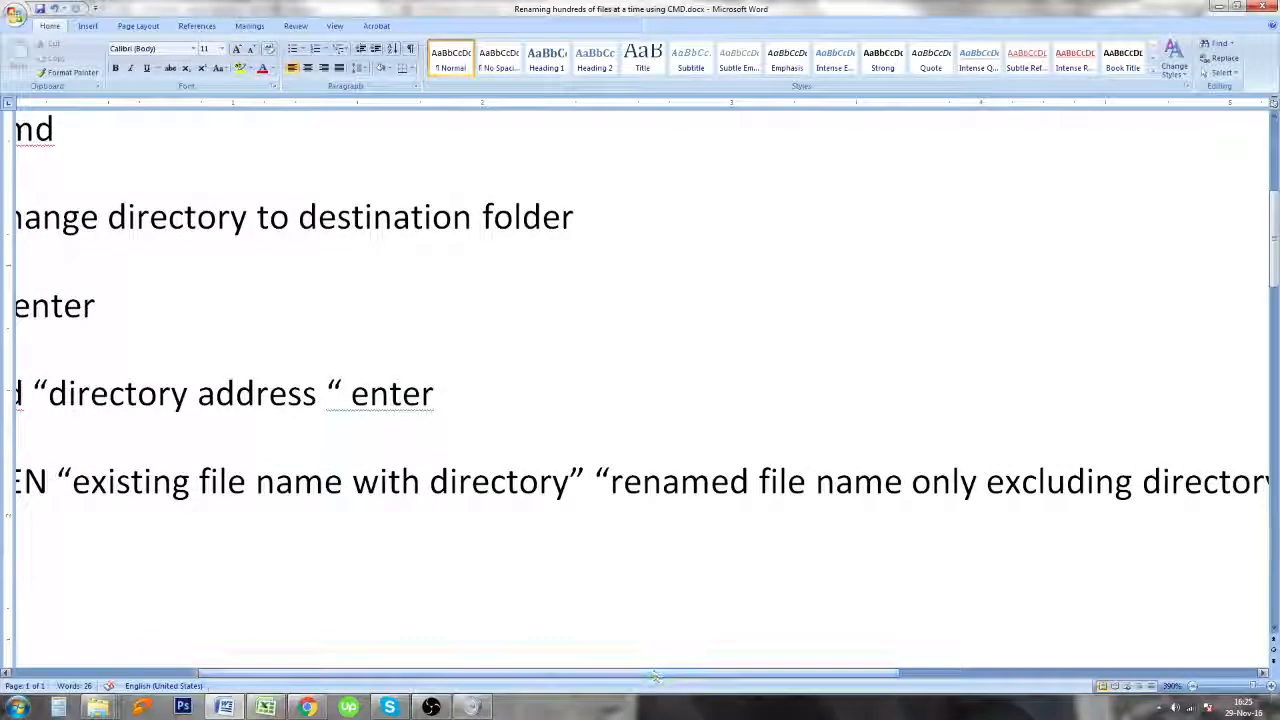
pyautogui.click(1220, 9)
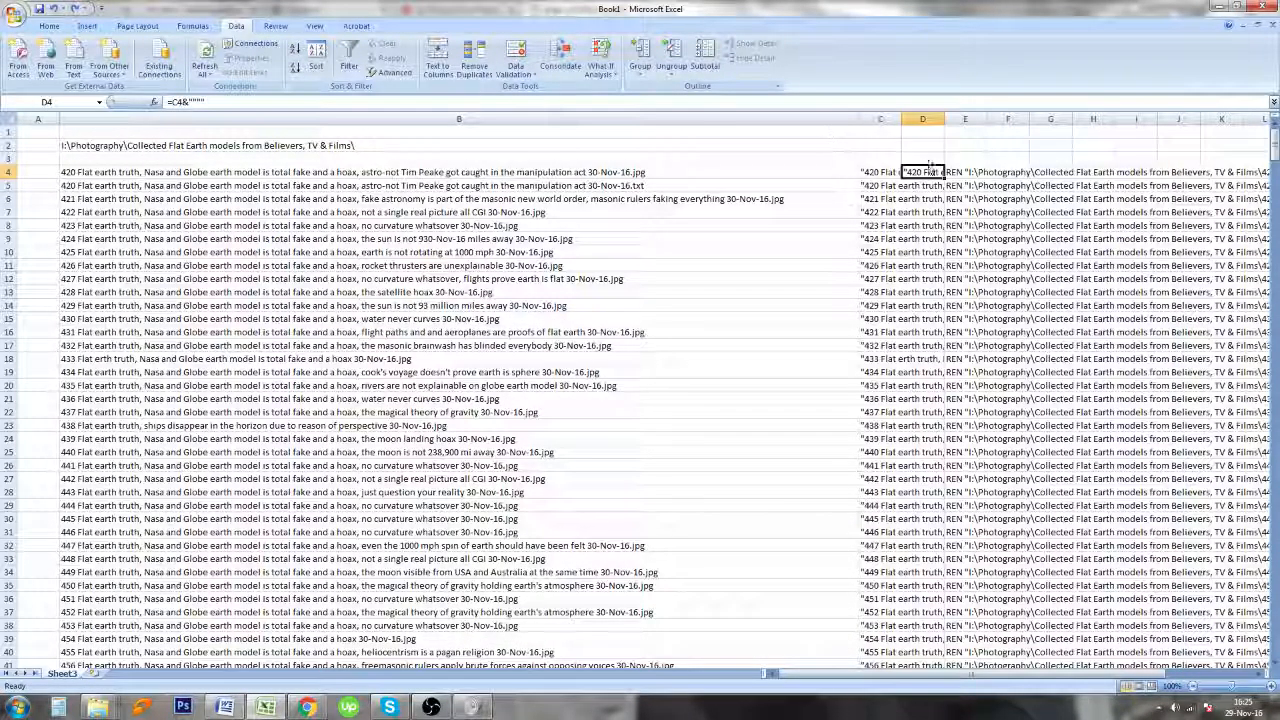
# Fill the D4 formula down column D to row 207 and paste the results back as values
pyautogui.moveTo(922, 355); pyautogui.dragTo(916, 640)
pyautogui.scroll(20, 916, 620)
pyautogui.scroll(16, 918, 588)
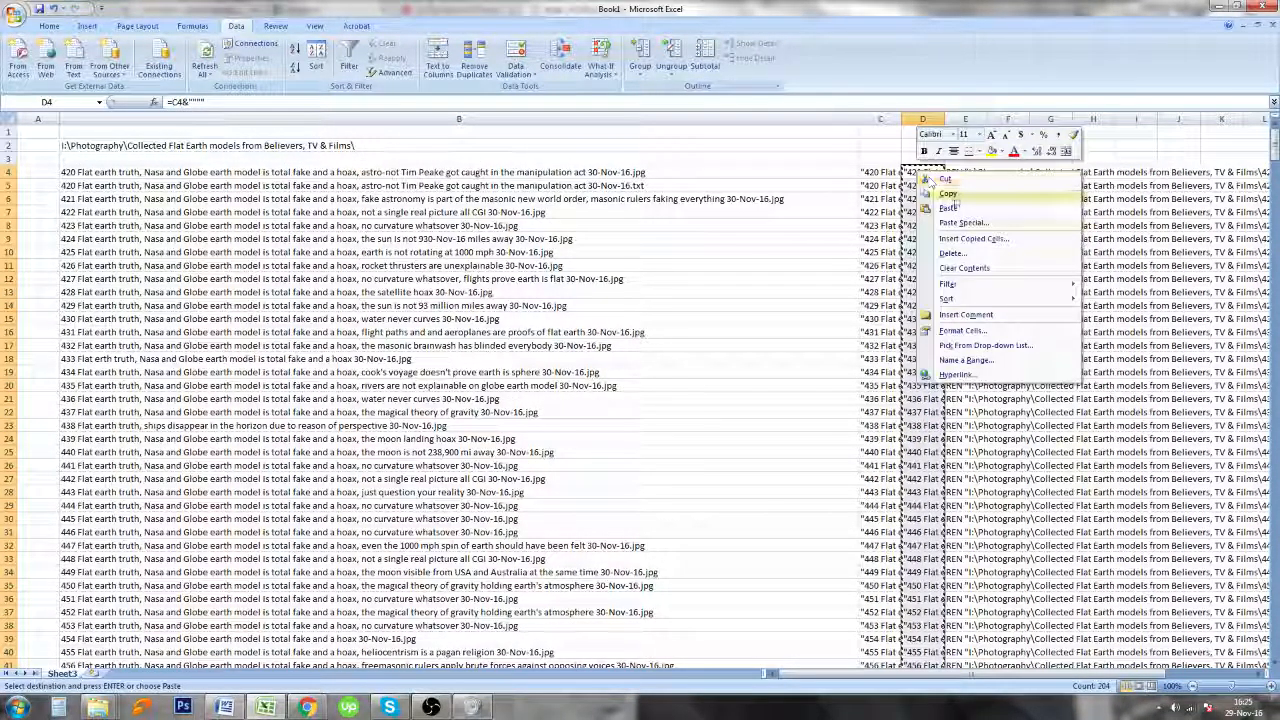
pyautogui.click(972, 224)
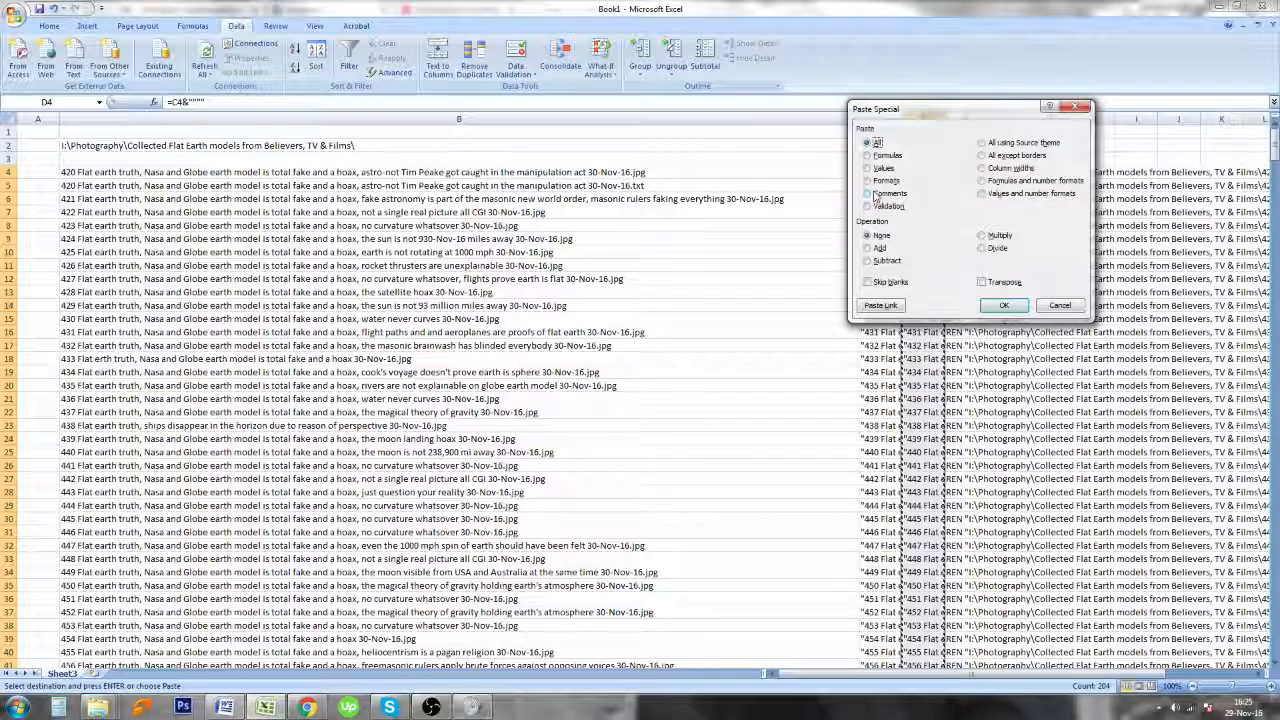
pyautogui.click(1003, 305)
# Delete helper column C and move the fully quoted file names after the REN command column, slightly widening the command column
pyautogui.rightClick(882, 119)
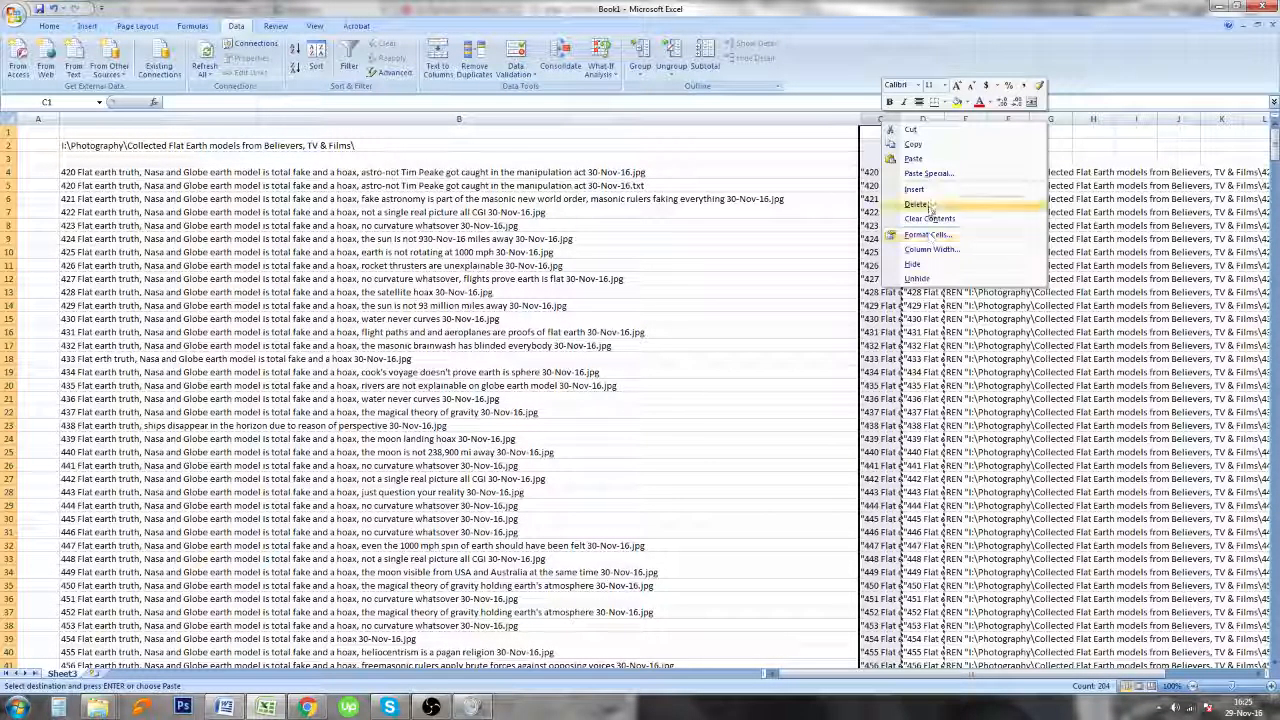
pyautogui.click(928, 205)
pyautogui.rightClick(876, 121)
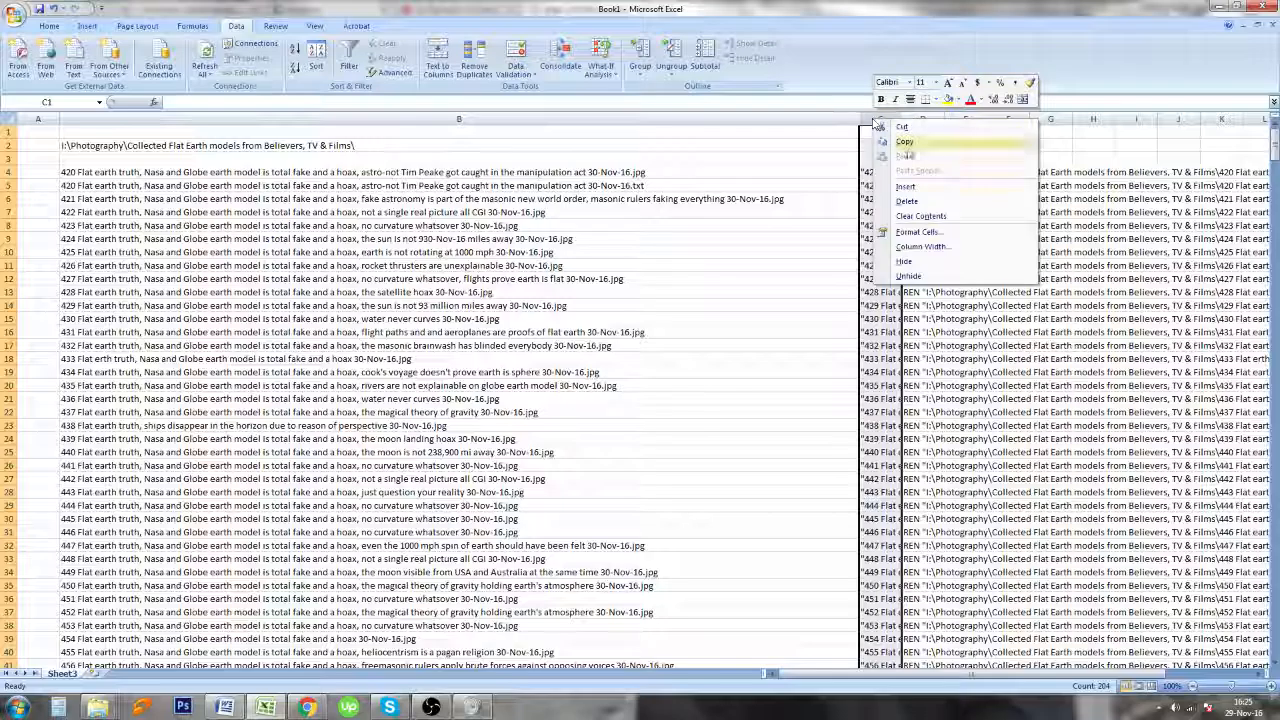
pyautogui.click(901, 127)
pyautogui.rightClick(966, 121)
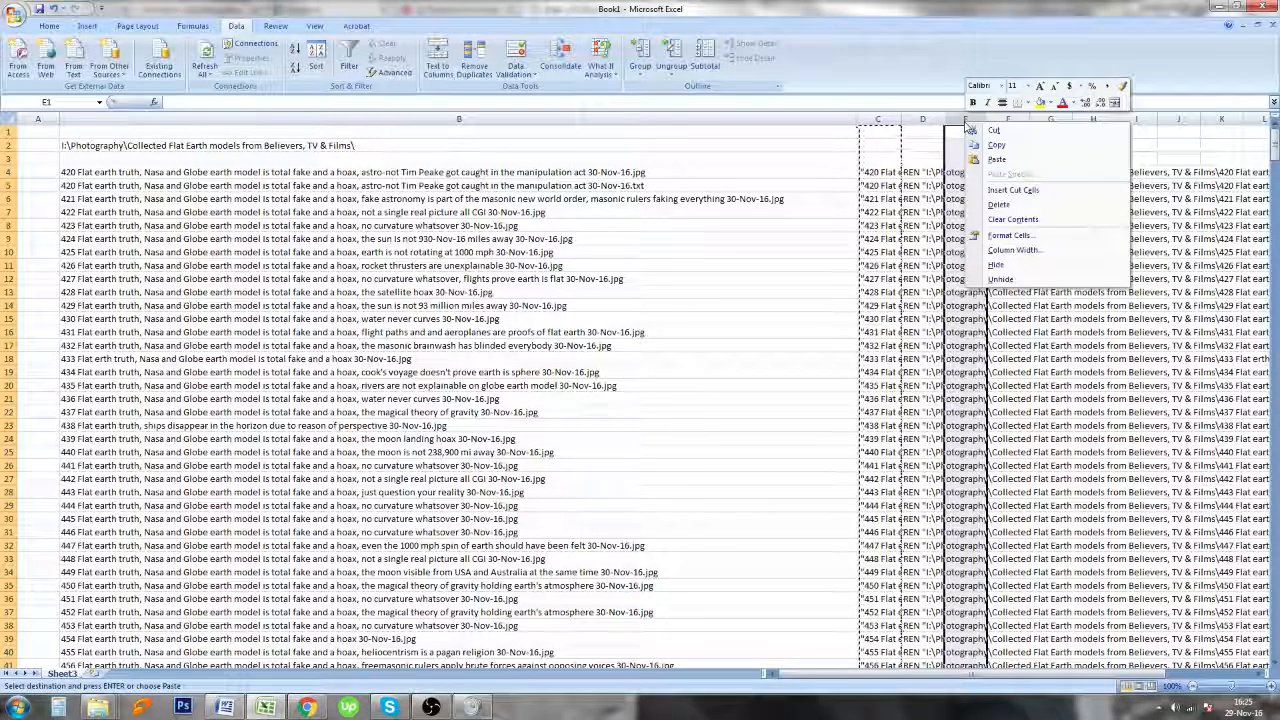
pyautogui.click(999, 192)
pyautogui.moveTo(900, 118); pyautogui.dragTo(900, 118)
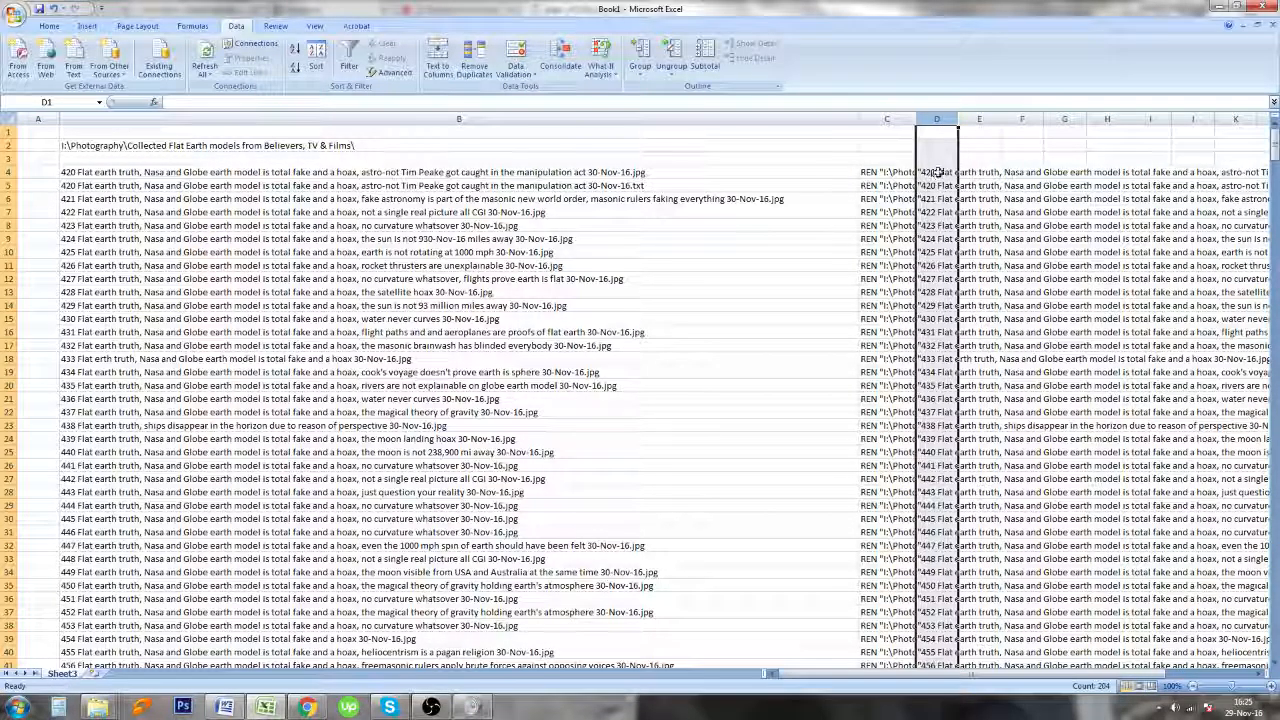
# Replace all occurrences of 30-Nov-16 with 29-Nov-16 in the quoted file names from D4 to D207
pyautogui.click(937, 172)
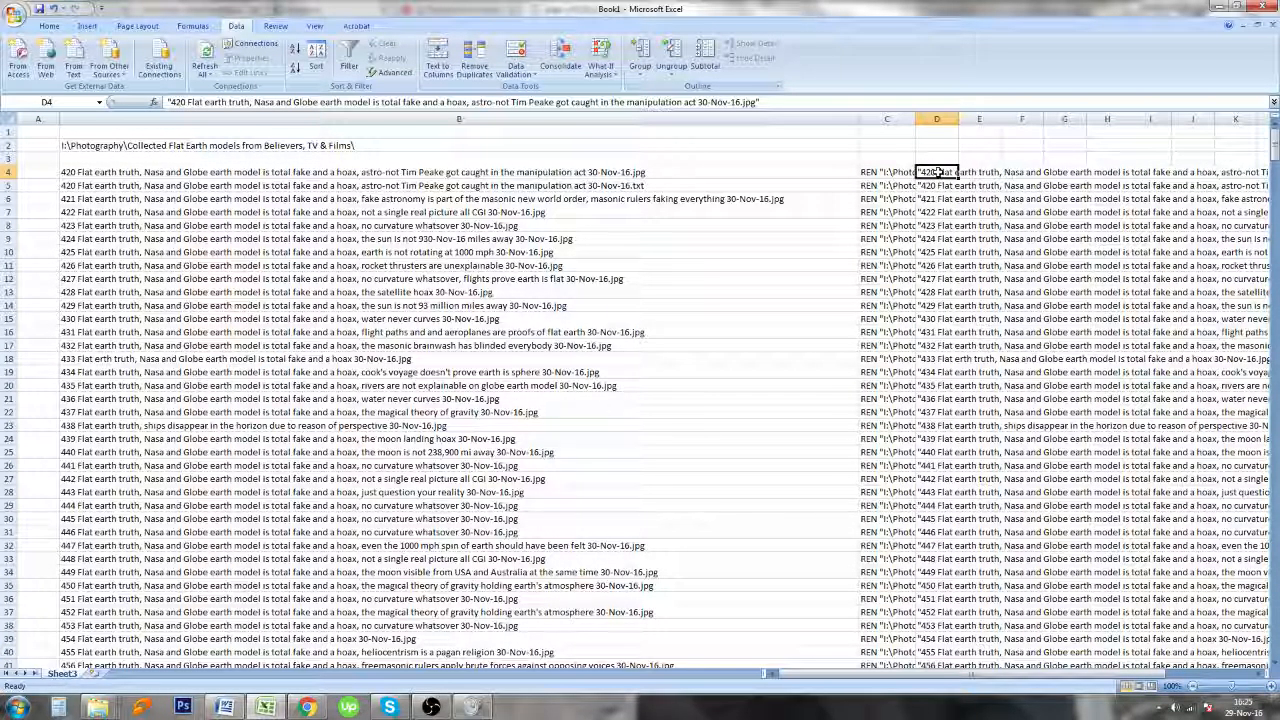
pyautogui.hotkey('ctrl', 'shift', 'Down')
pyautogui.hotkey('ctrl', 'f')
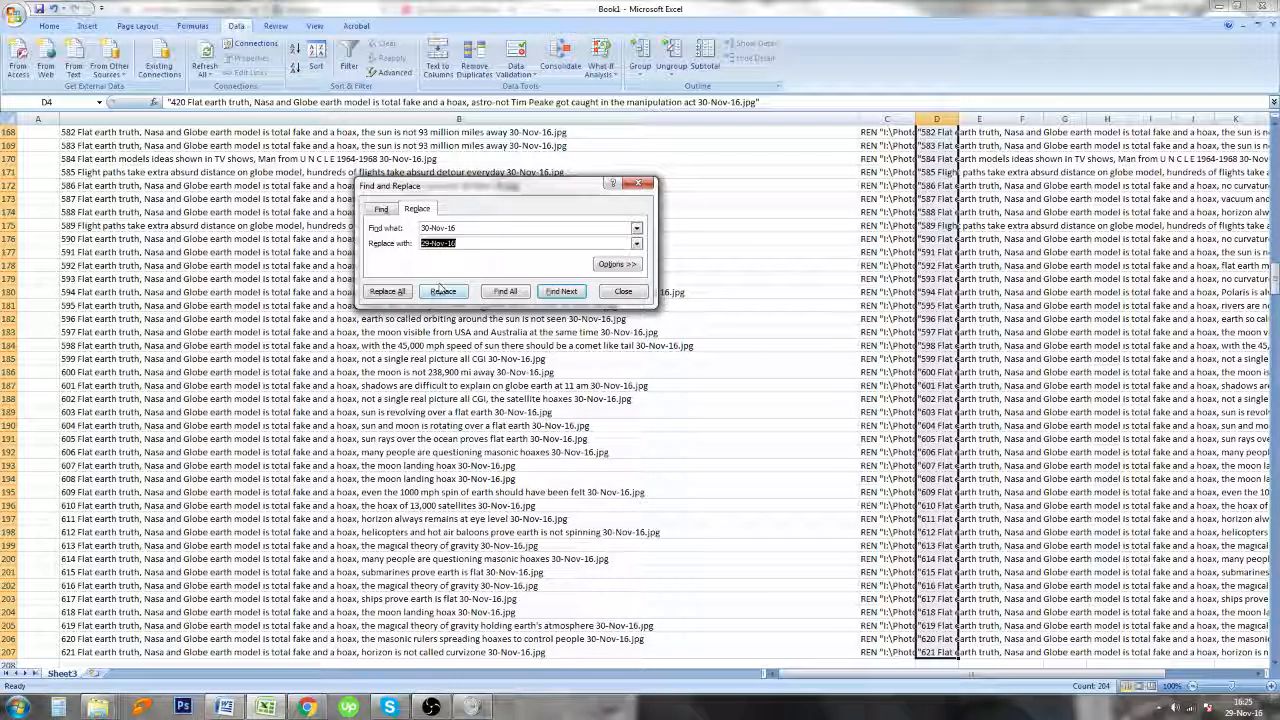
pyautogui.click(387, 291)
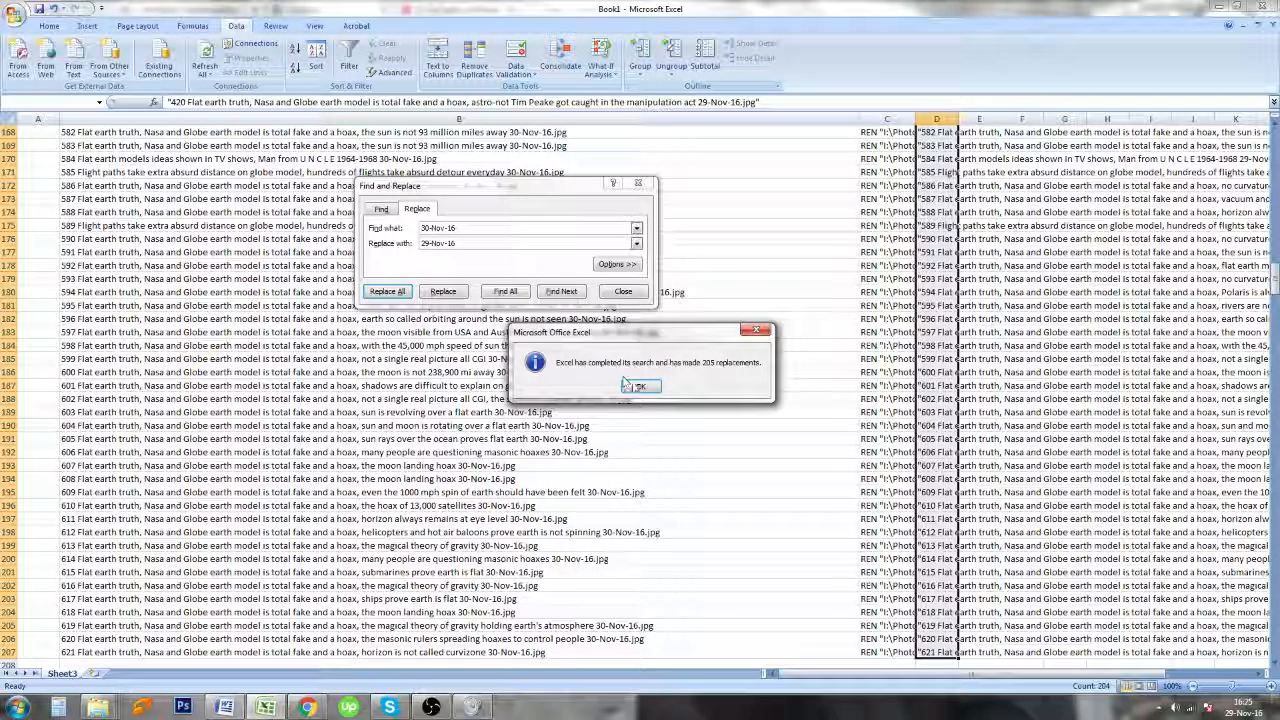
pyautogui.click(627, 386)
pyautogui.click(624, 291)
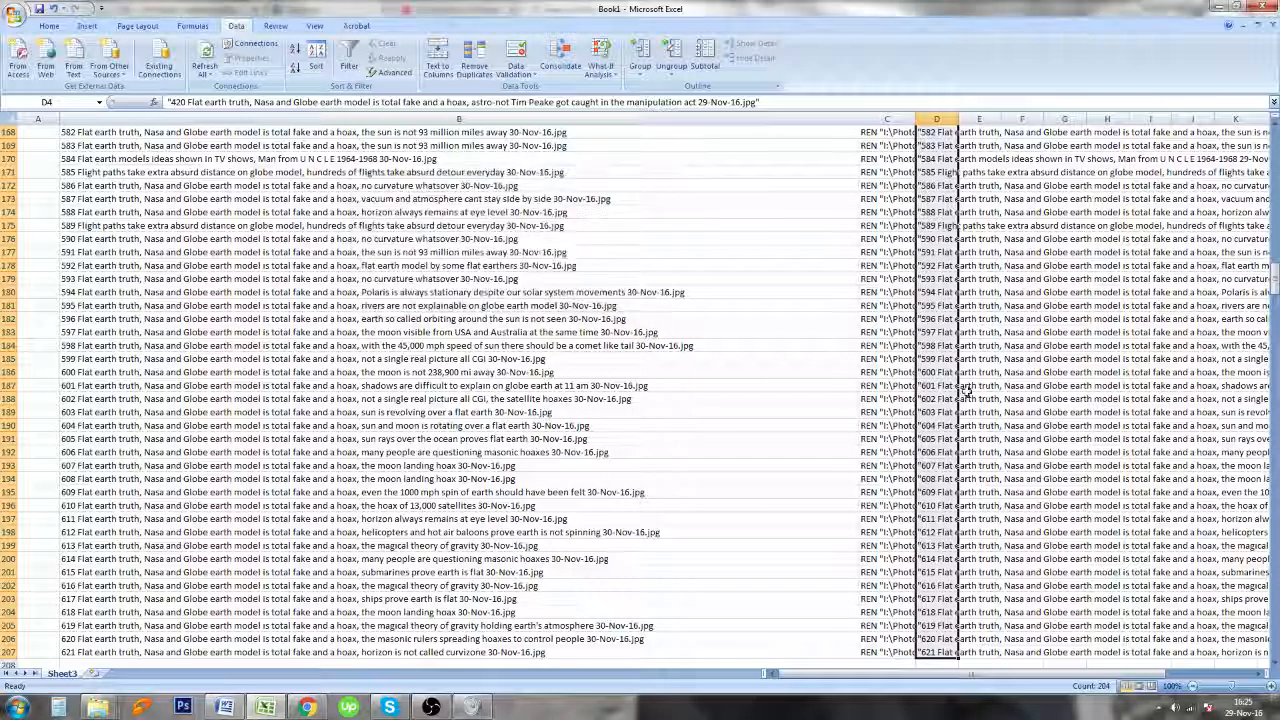
# Enter a CONCATENATE formula in E4 joining the REN command in C4, a space and the new file name in D4
pyautogui.scroll(20, 977, 423)
pyautogui.scroll(20, 984, 426)
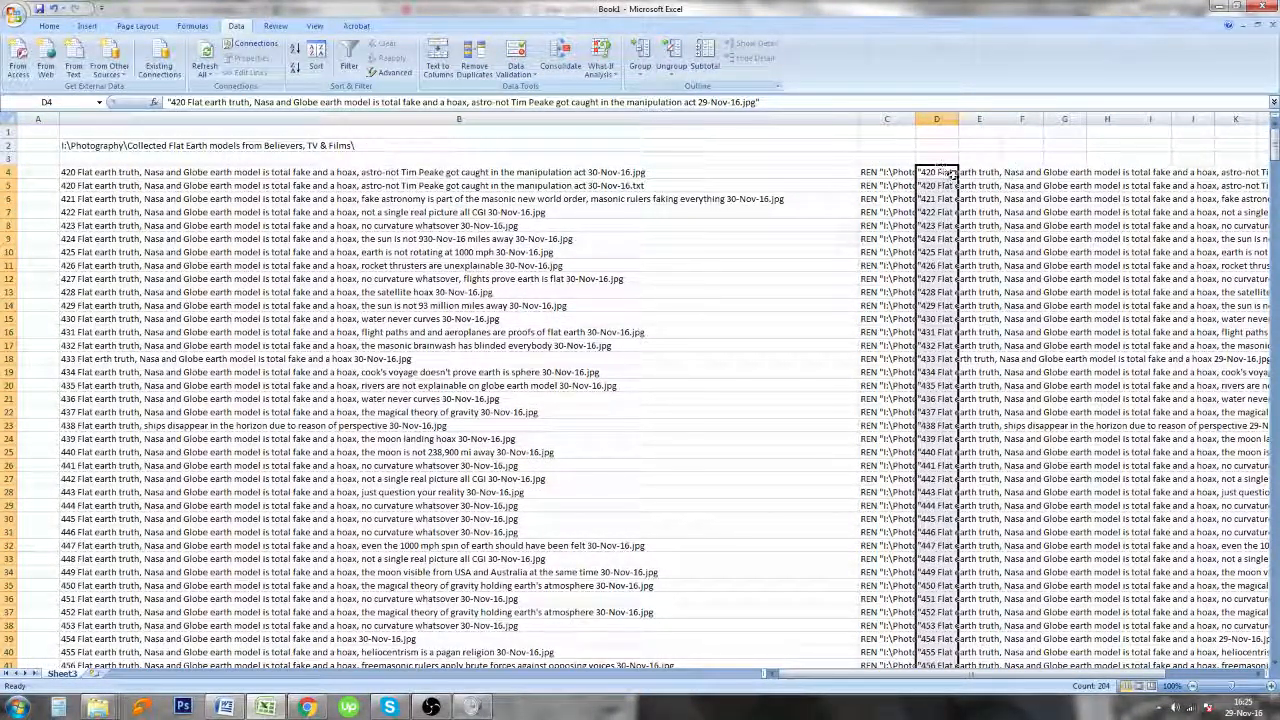
pyautogui.click(979, 172)
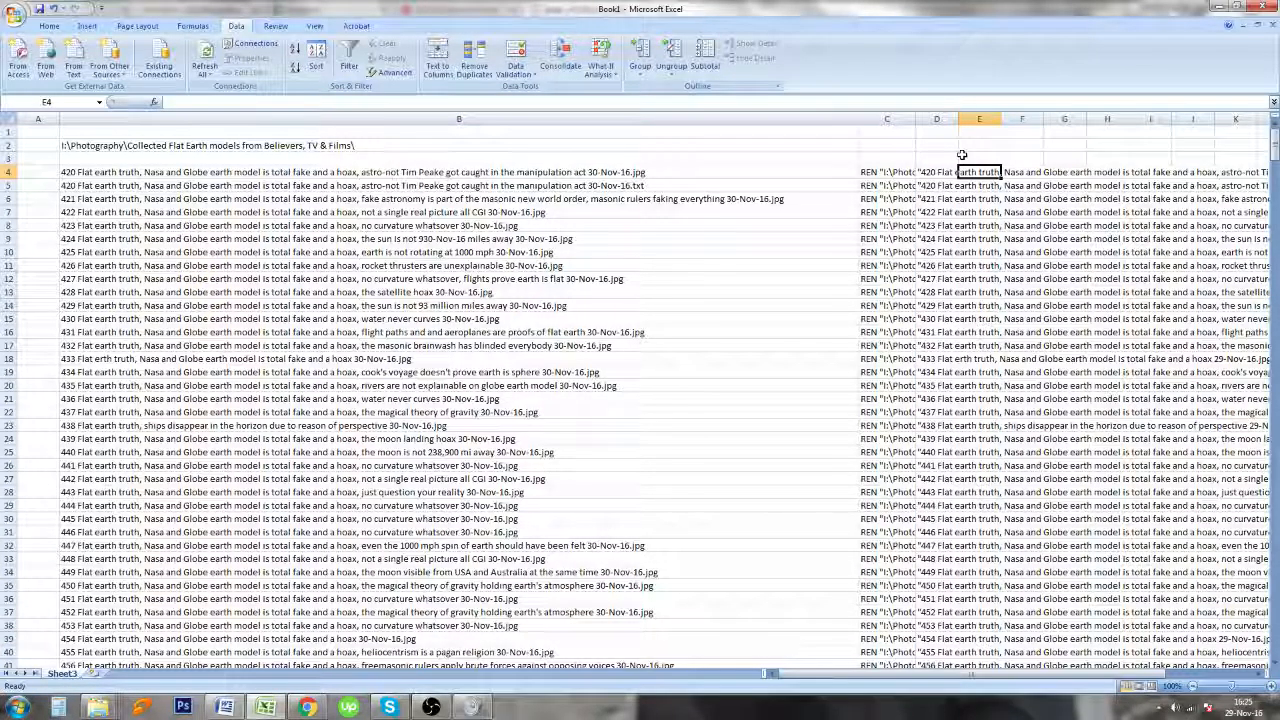
pyautogui.write('=con')
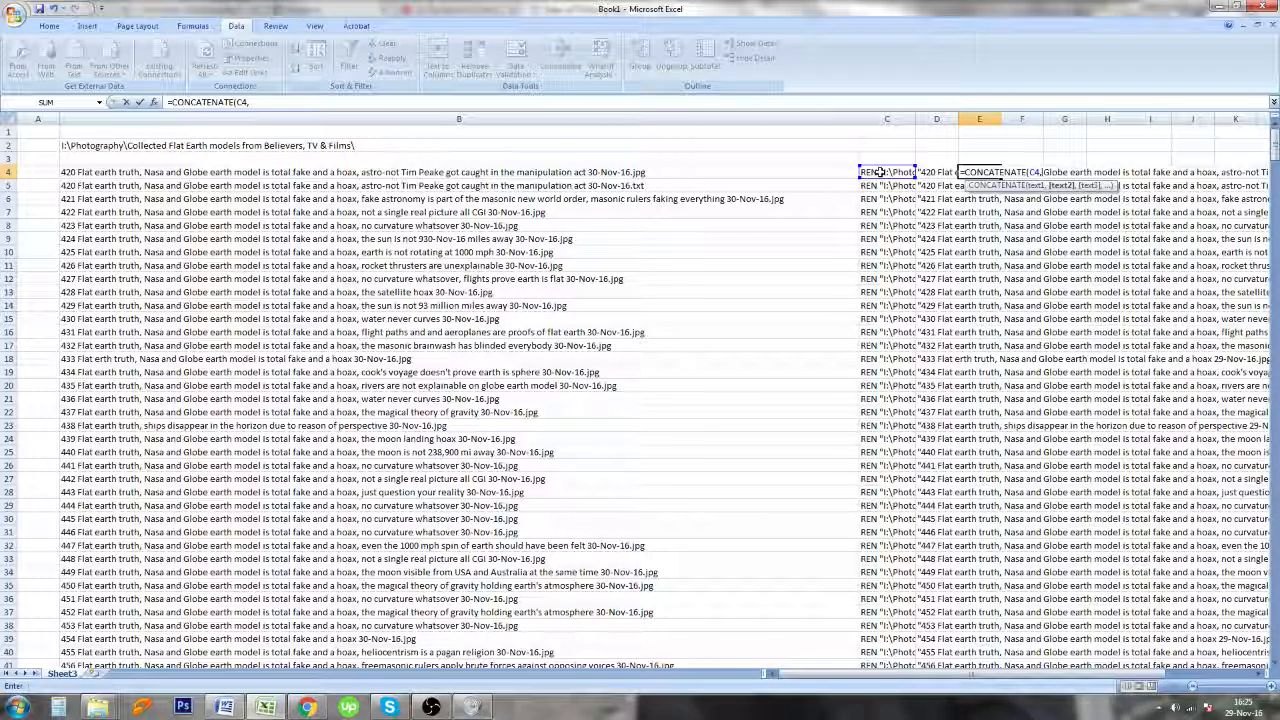
pyautogui.write('" "')
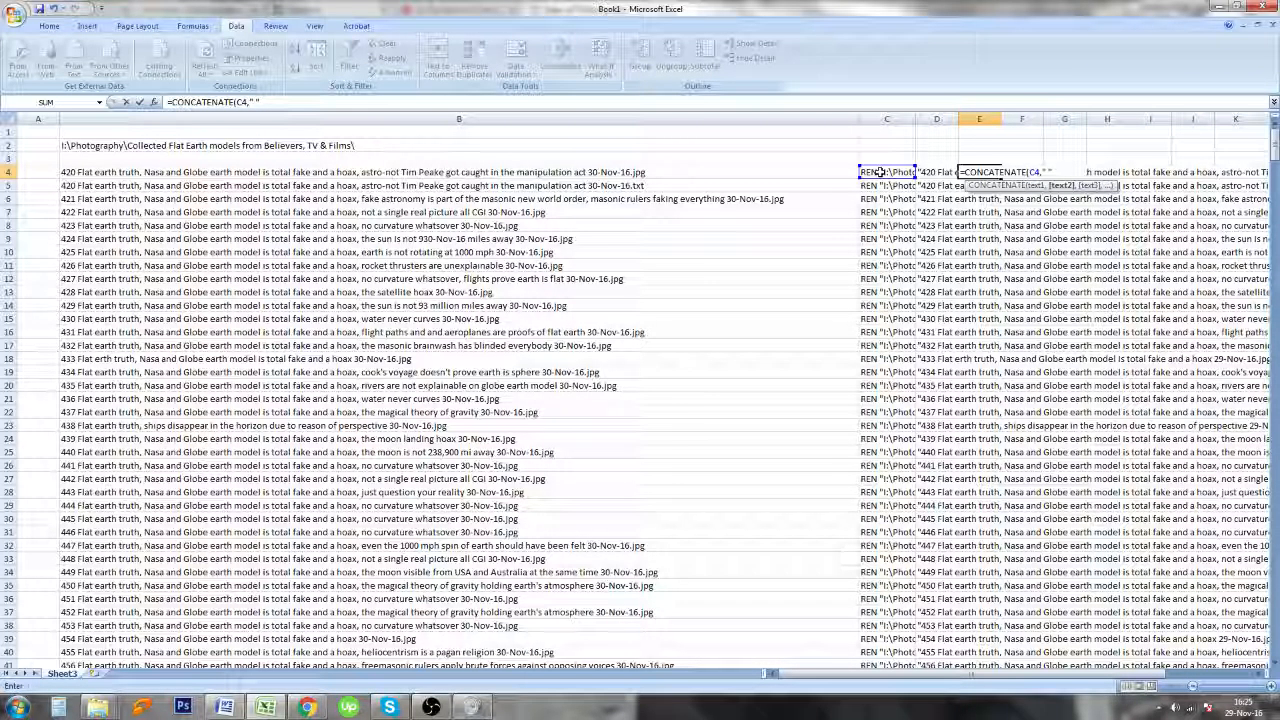
pyautogui.click(937, 172)
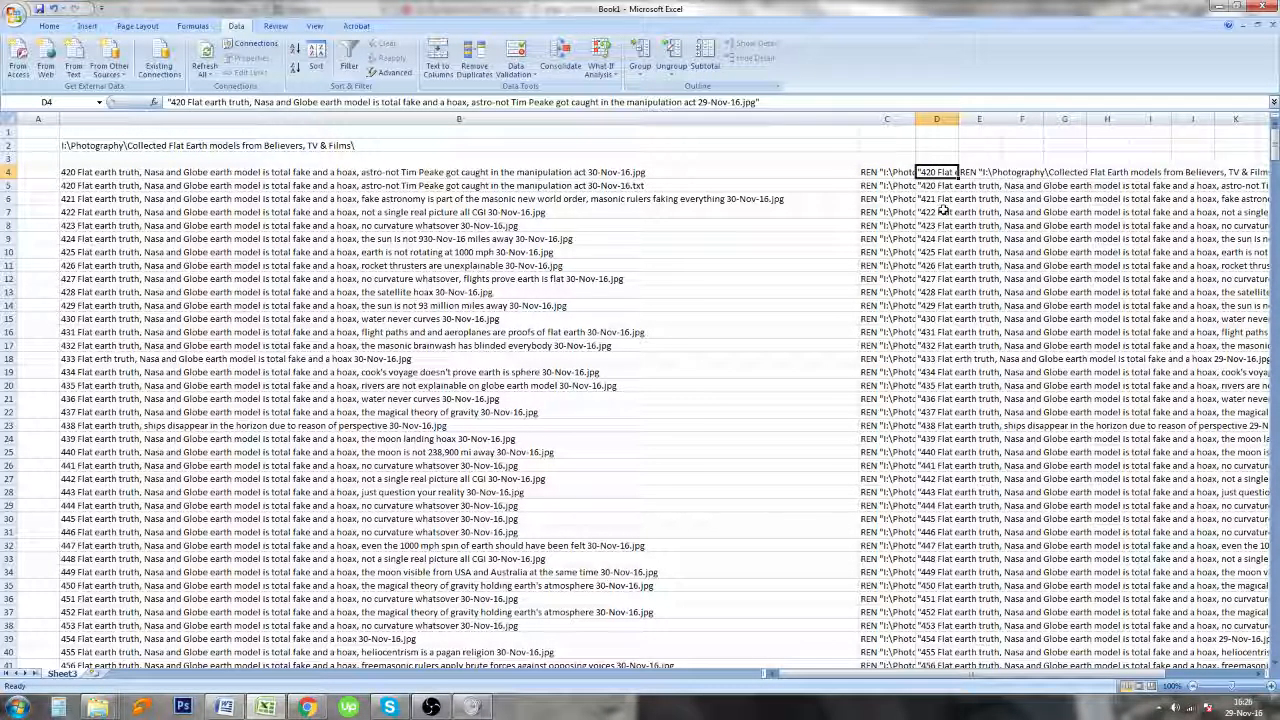
# Fill the E4 CONCATENATE formula down column E to row 207 and paste the results back as values
pyautogui.doubleClick(972, 177)
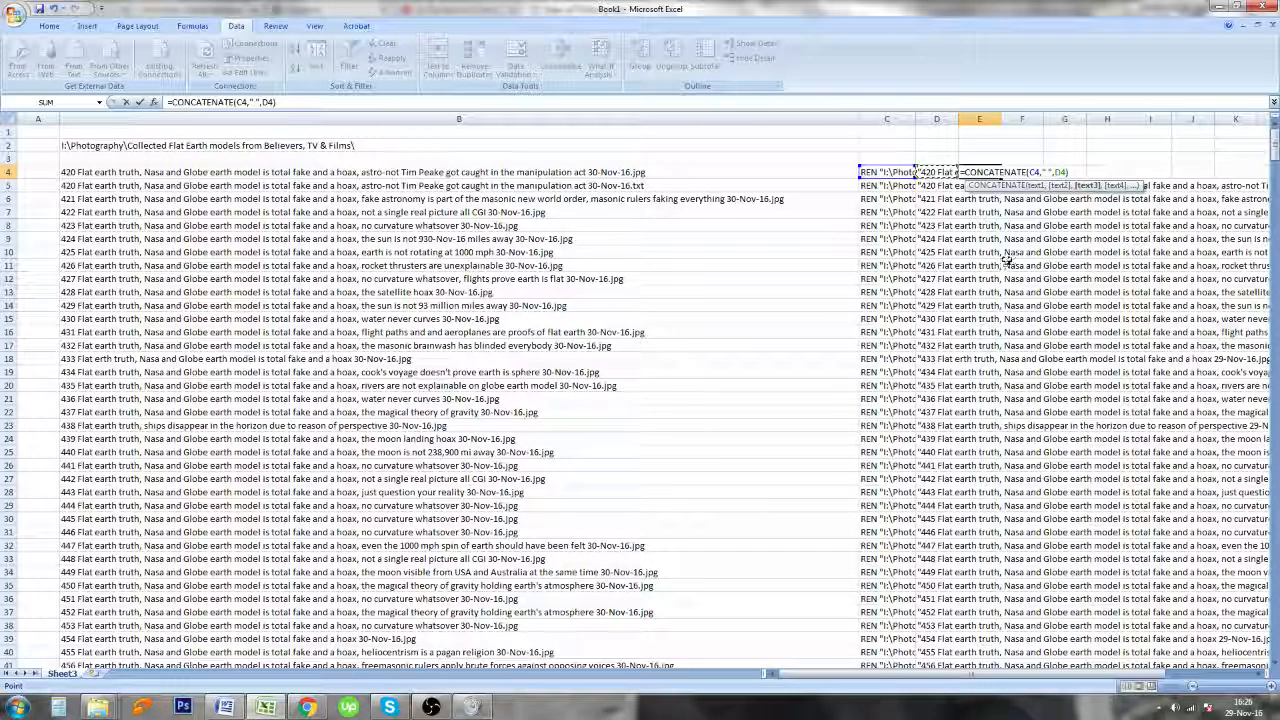
pyautogui.press('Return')
pyautogui.click(970, 173)
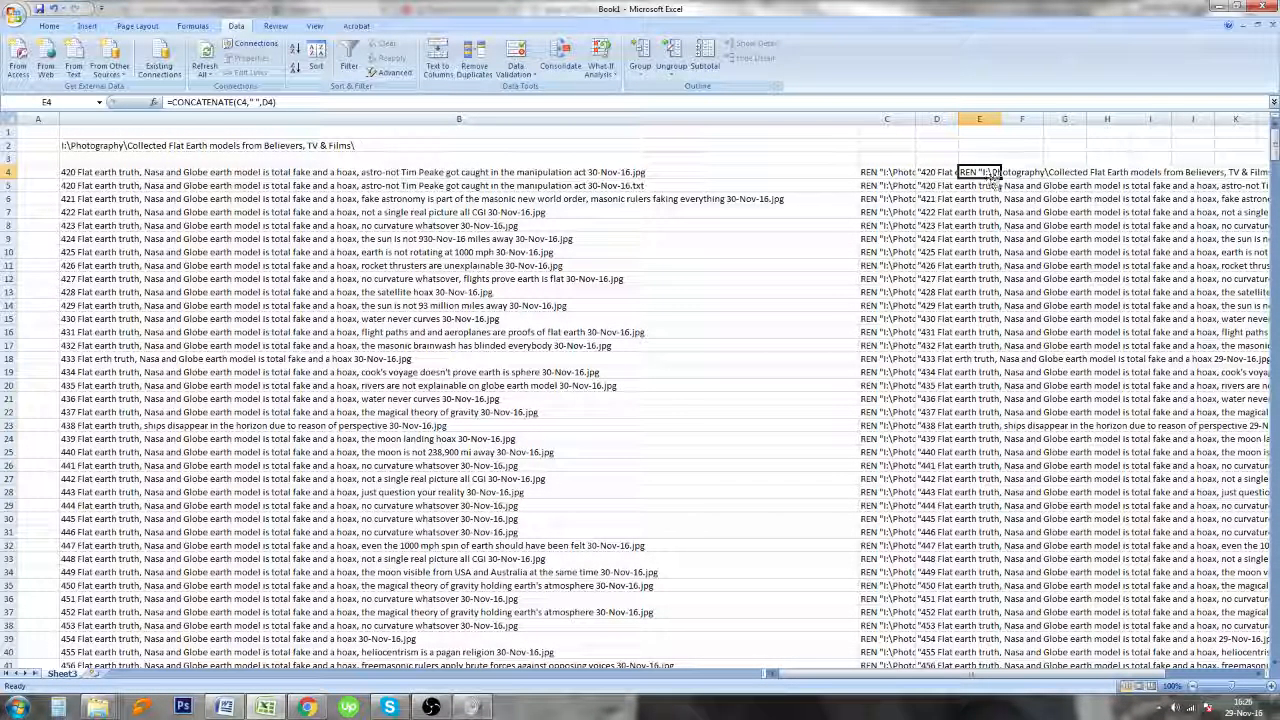
pyautogui.doubleClick(1000, 178)
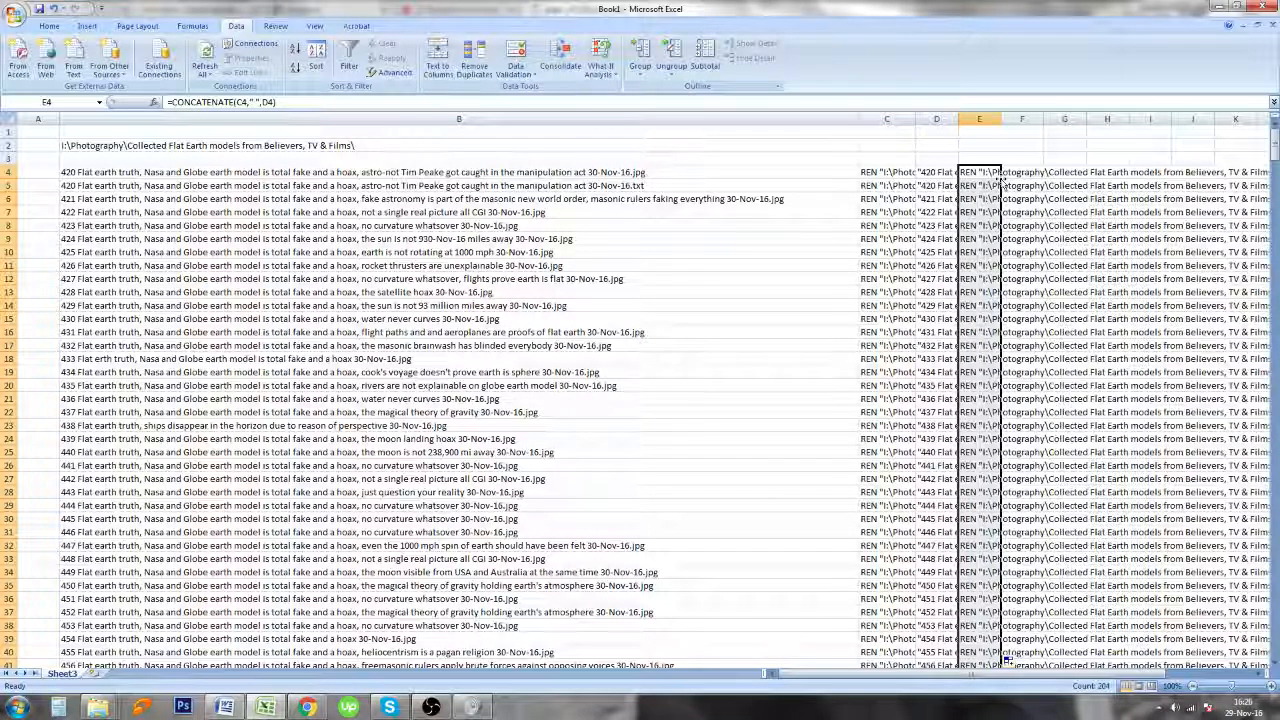
pyautogui.hotkey('ctrl', 'shift', 'Down')
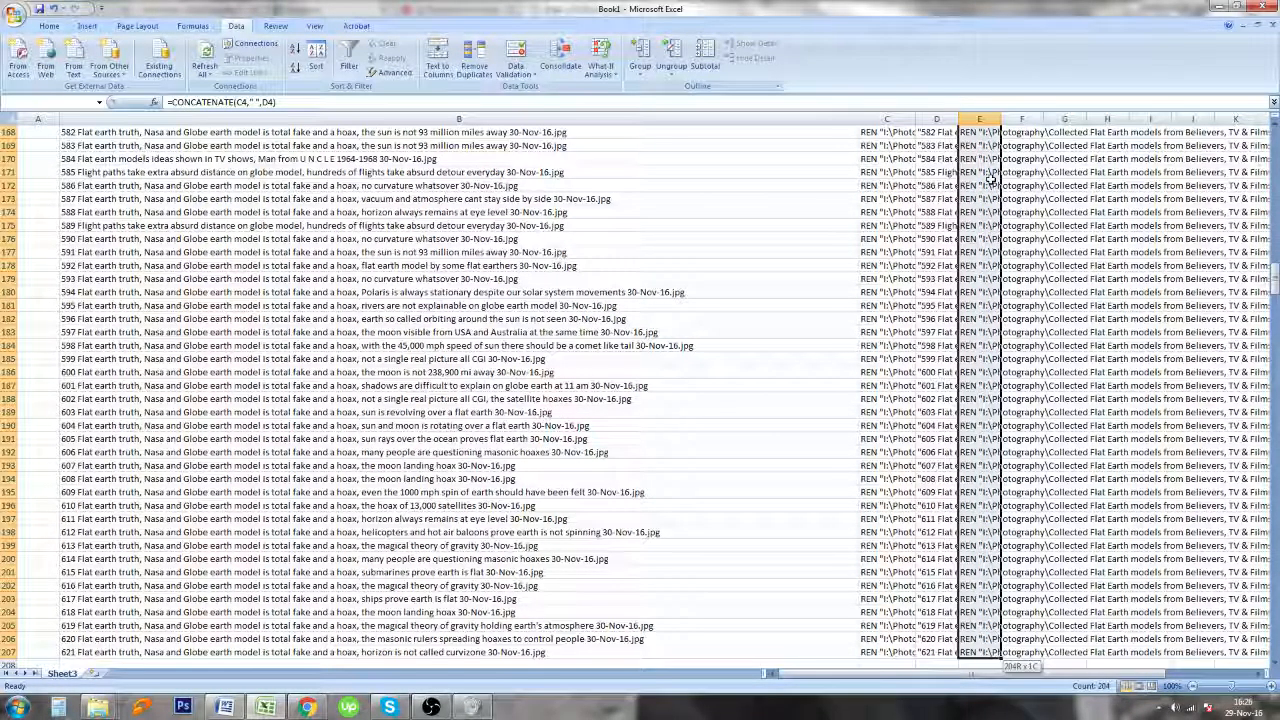
pyautogui.click(1005, 237)
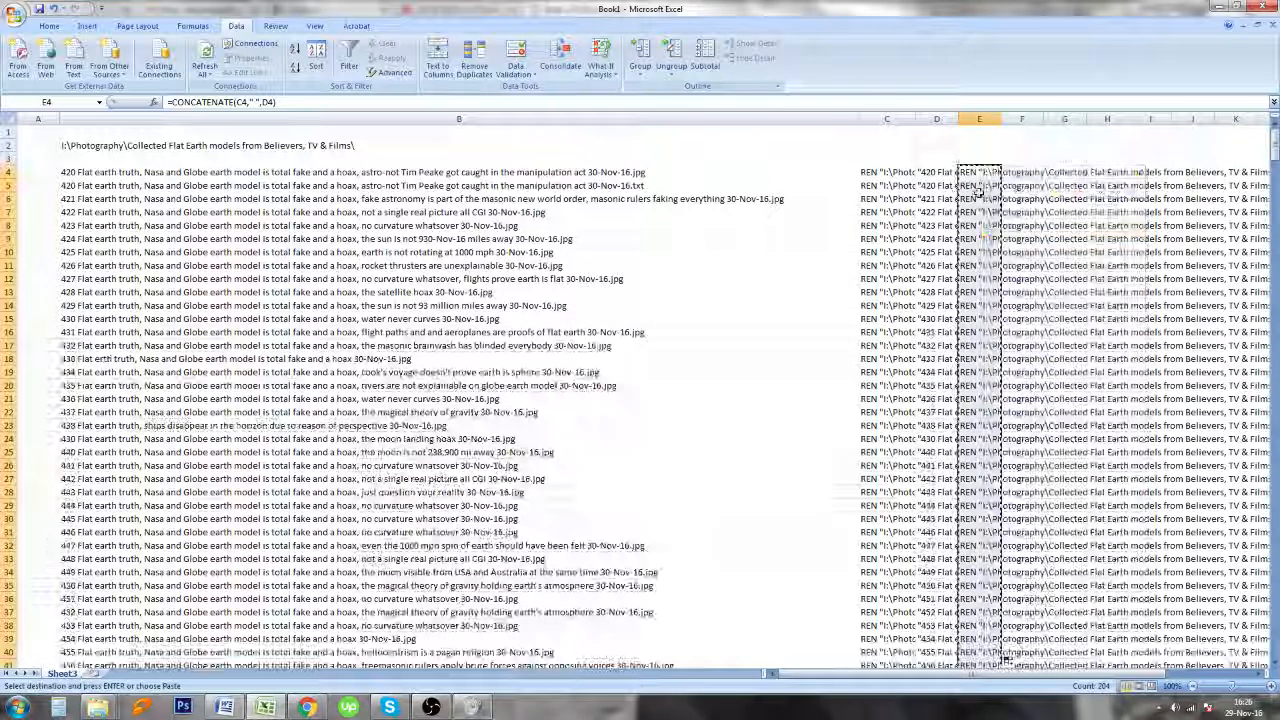
pyautogui.rightClick(977, 190)
pyautogui.click(1025, 242)
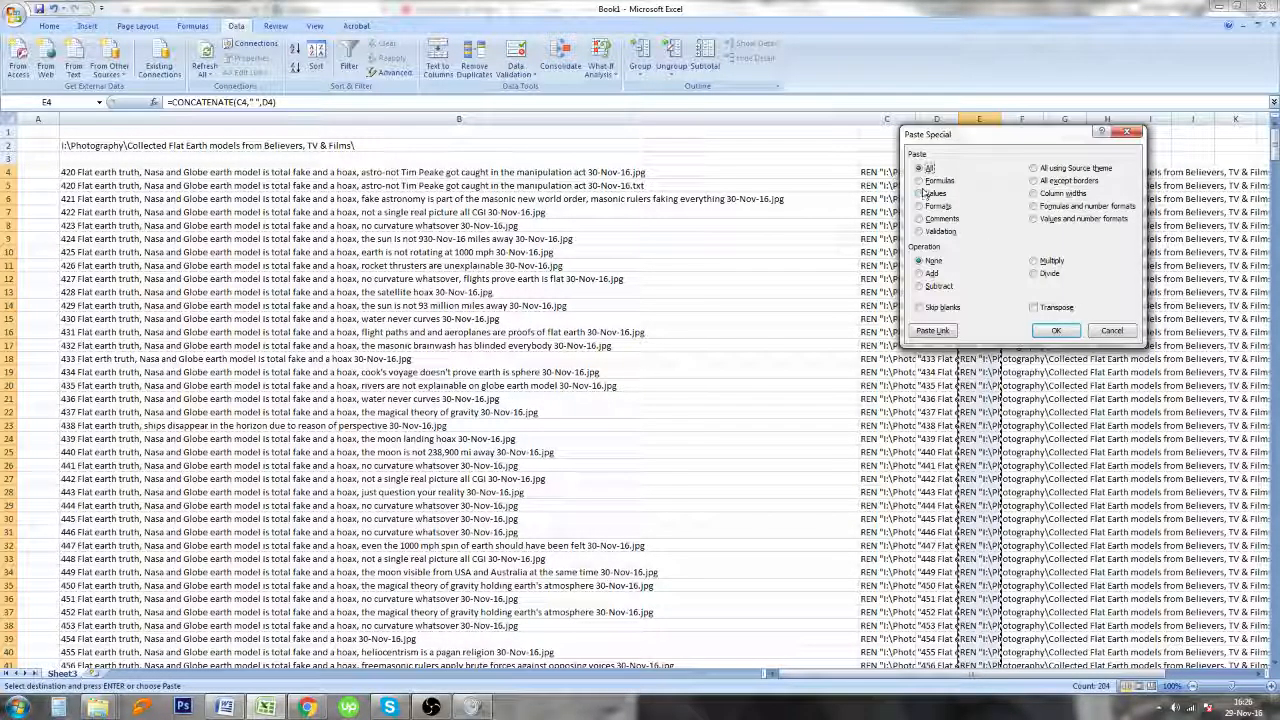
pyautogui.click(932, 193)
pyautogui.click(1058, 331)
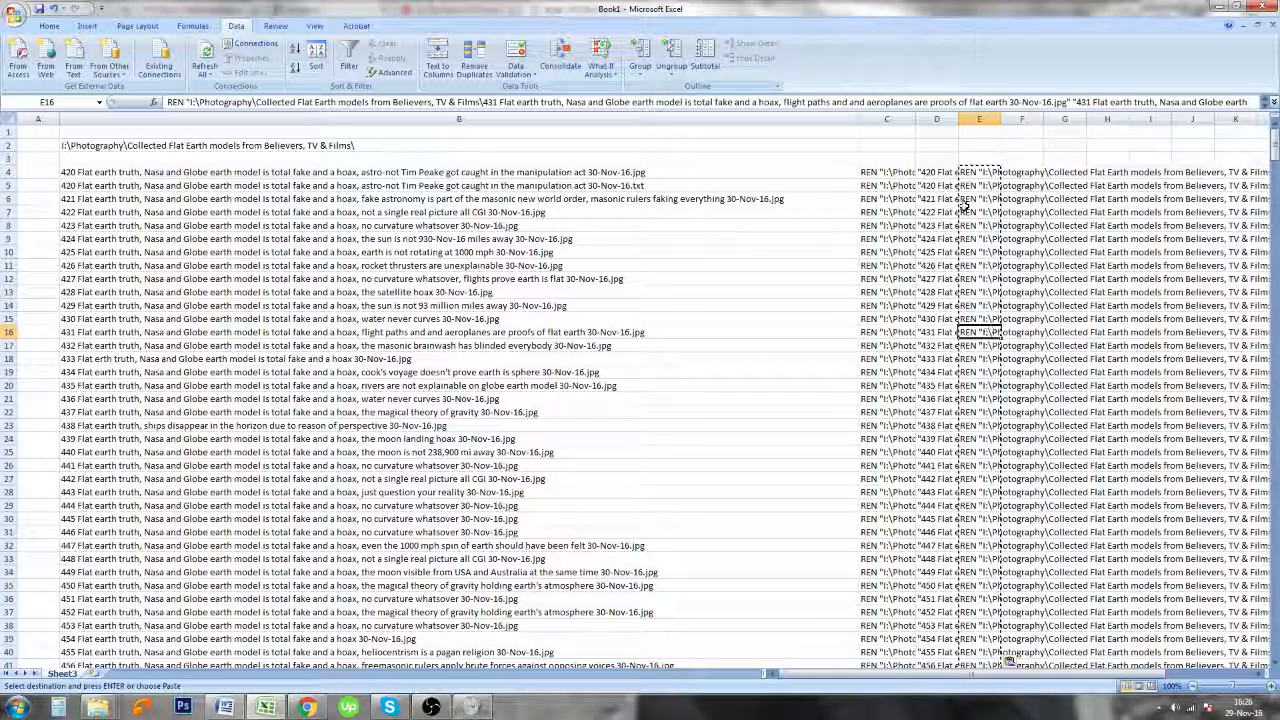
# Review the source columns C and D, and select the combined REN commands from E4 to E207
pyautogui.click(896, 177)
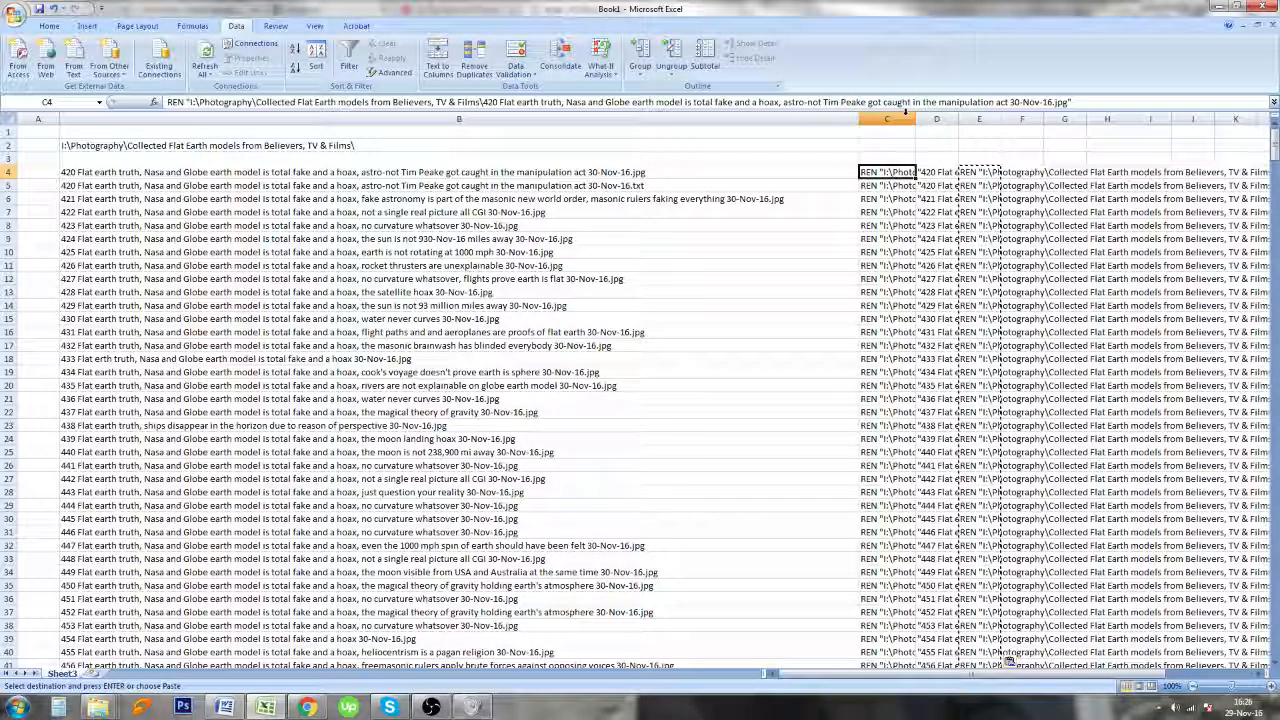
pyautogui.click(937, 119)
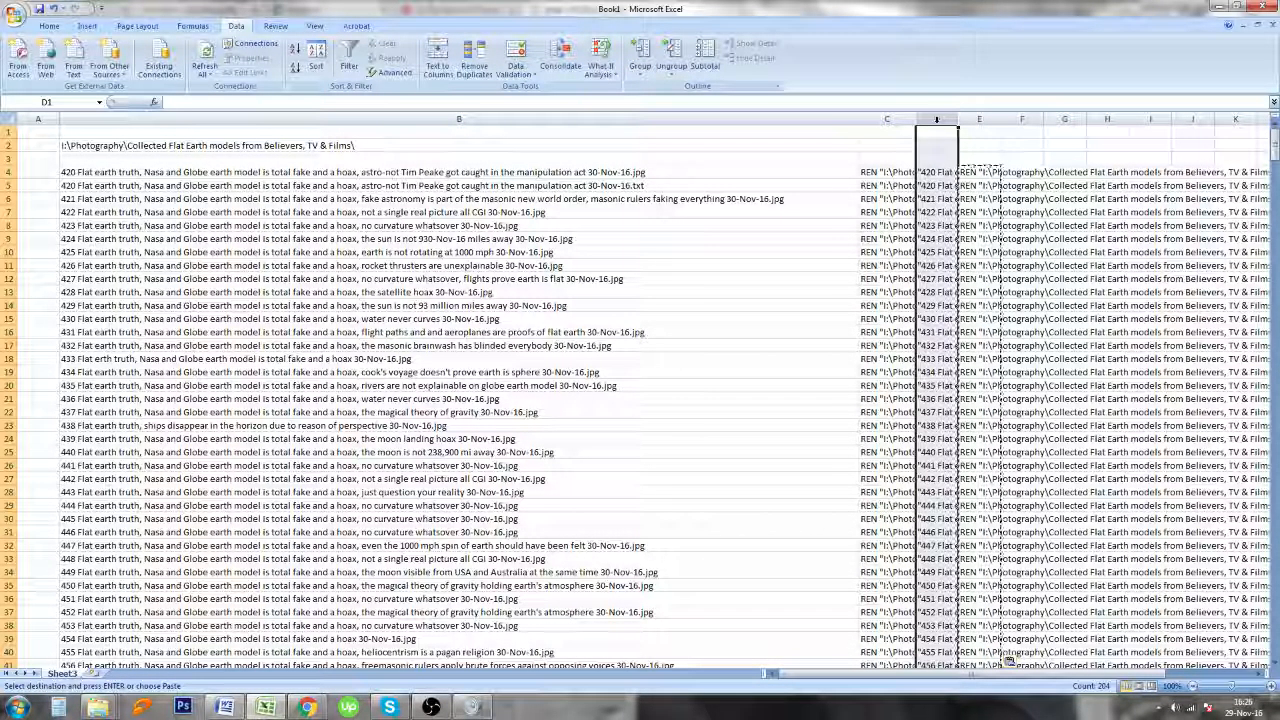
pyautogui.click(980, 173)
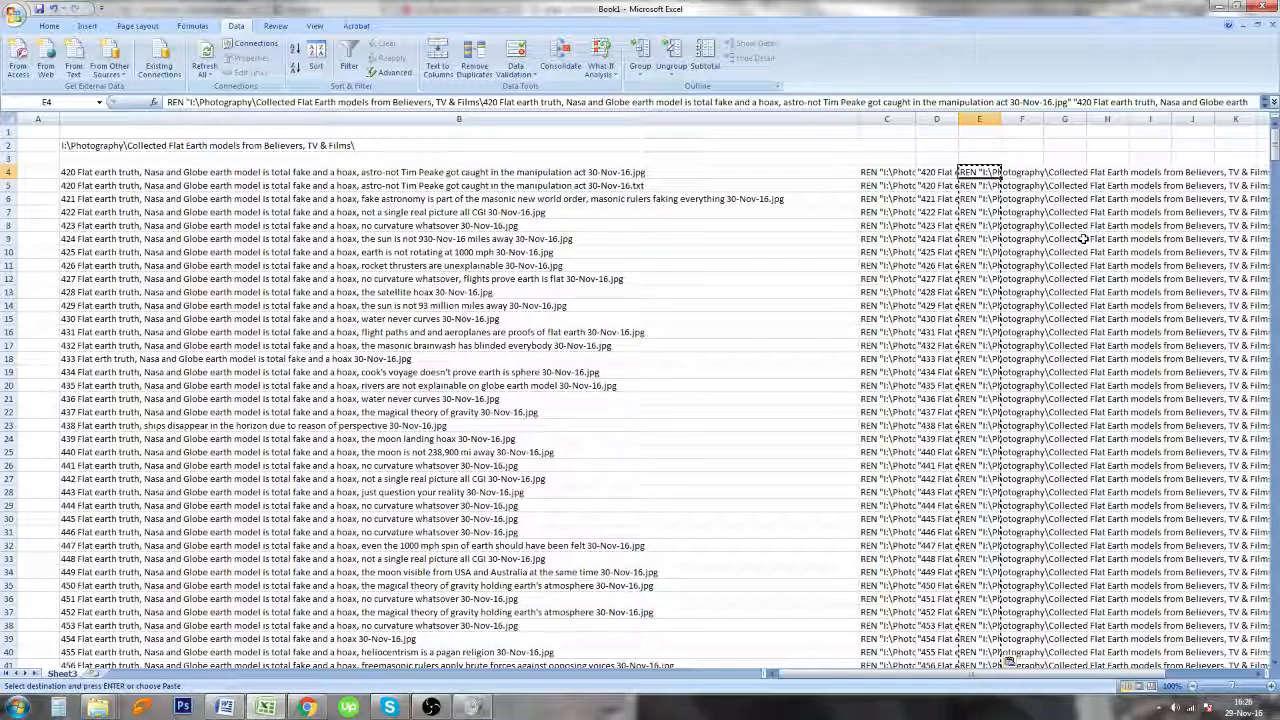
pyautogui.hotkey('ctrl', 'shift', 'Down')
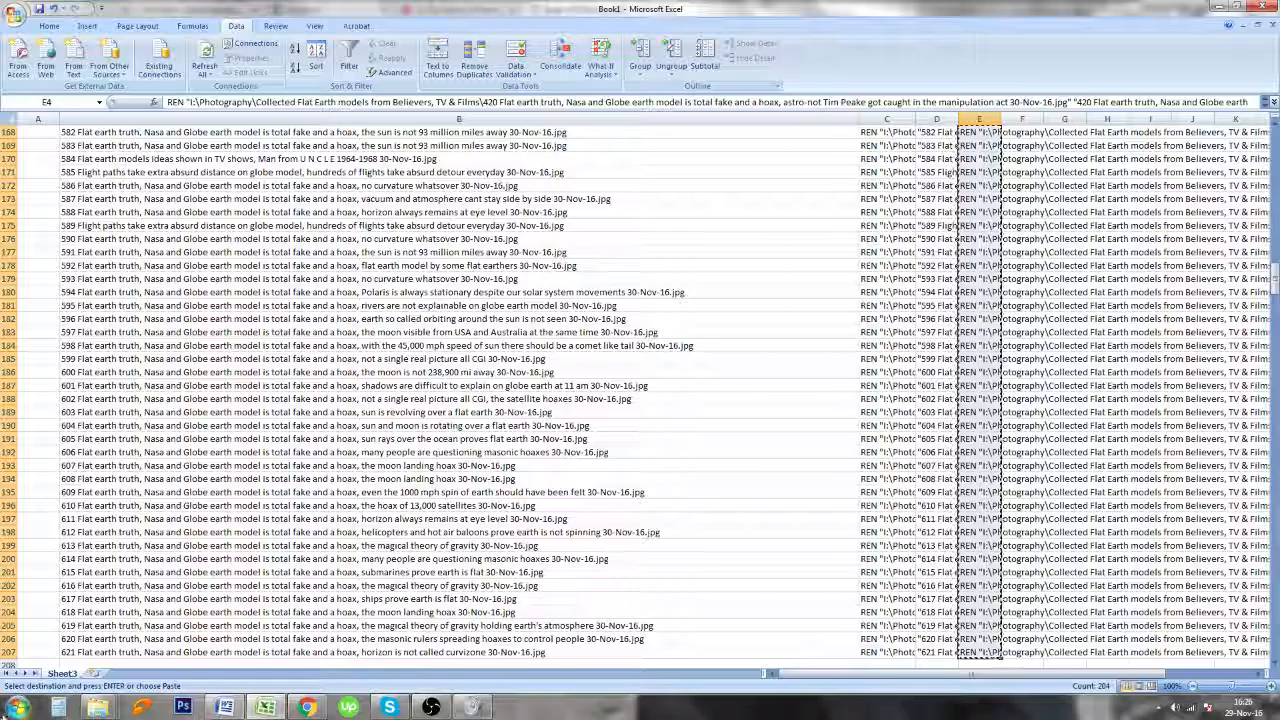
# Open Command Prompt, look over the 30-Nov-16 file names in the image folder, and switch the prompt to drive I:
pyautogui.click(19, 708)
pyautogui.click(56, 532)
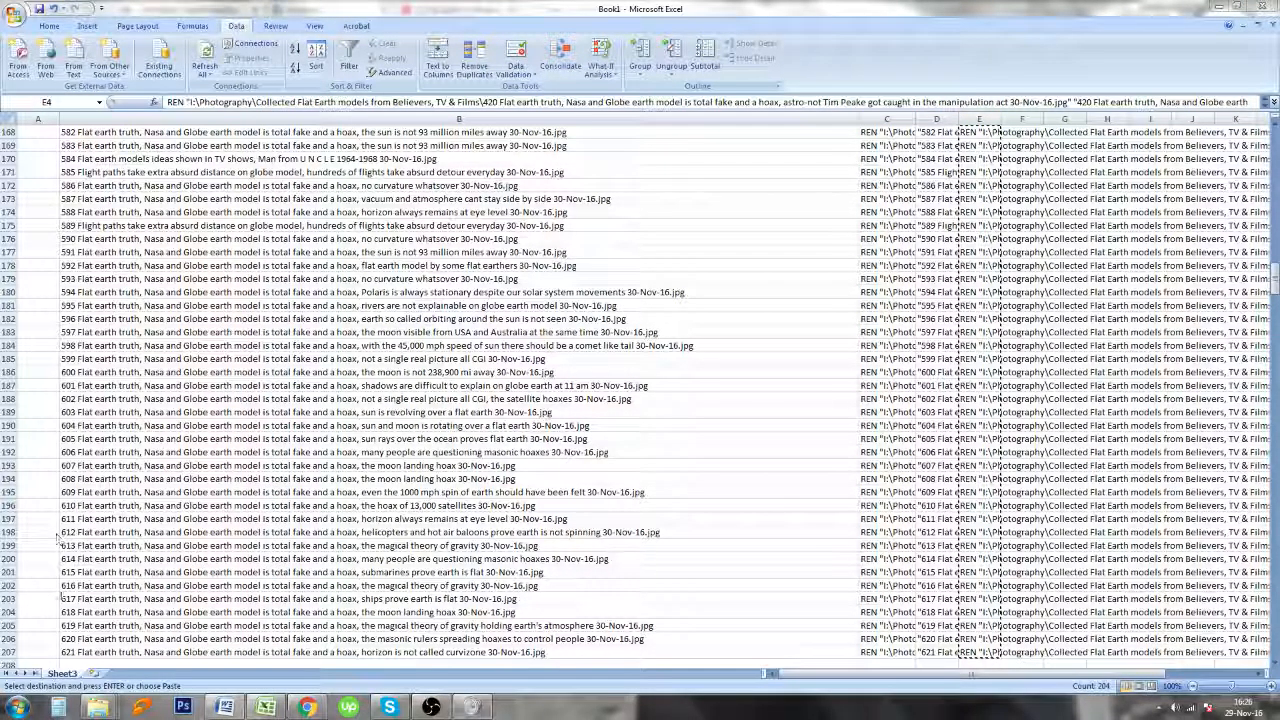
pyautogui.moveTo(112, 710)
pyautogui.click(252, 594)
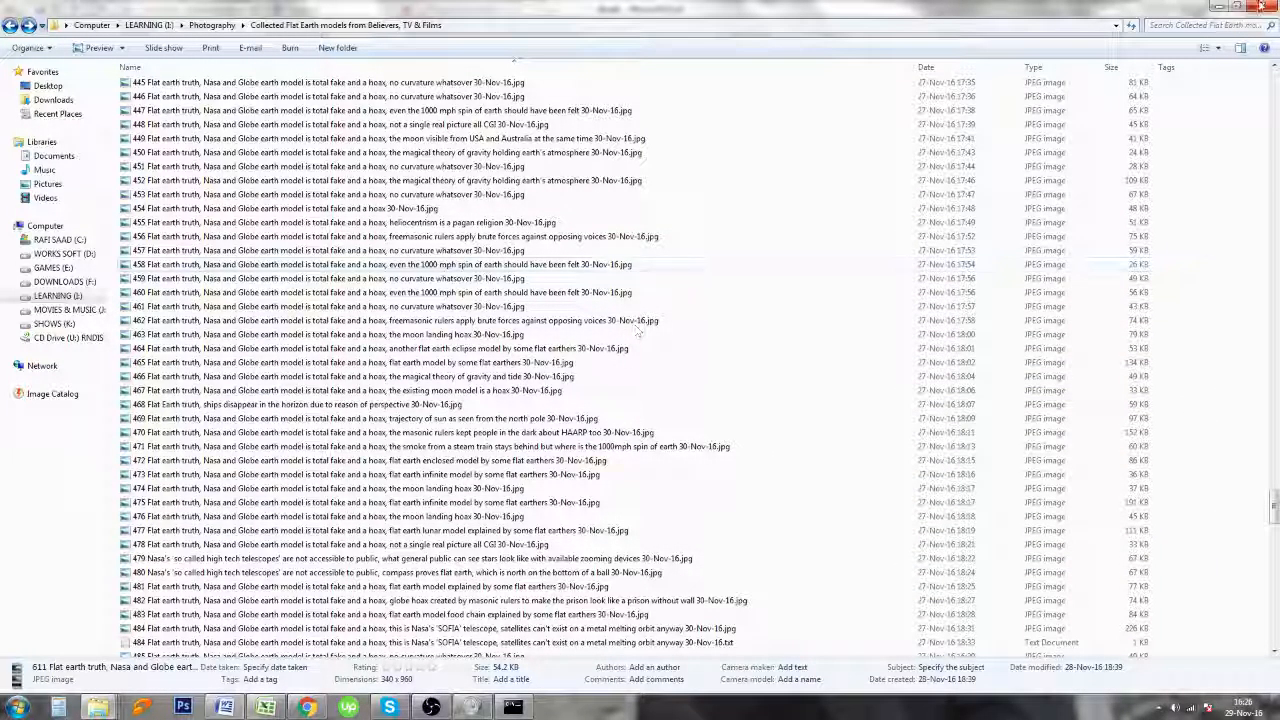
pyautogui.scroll(2, 546, 493)
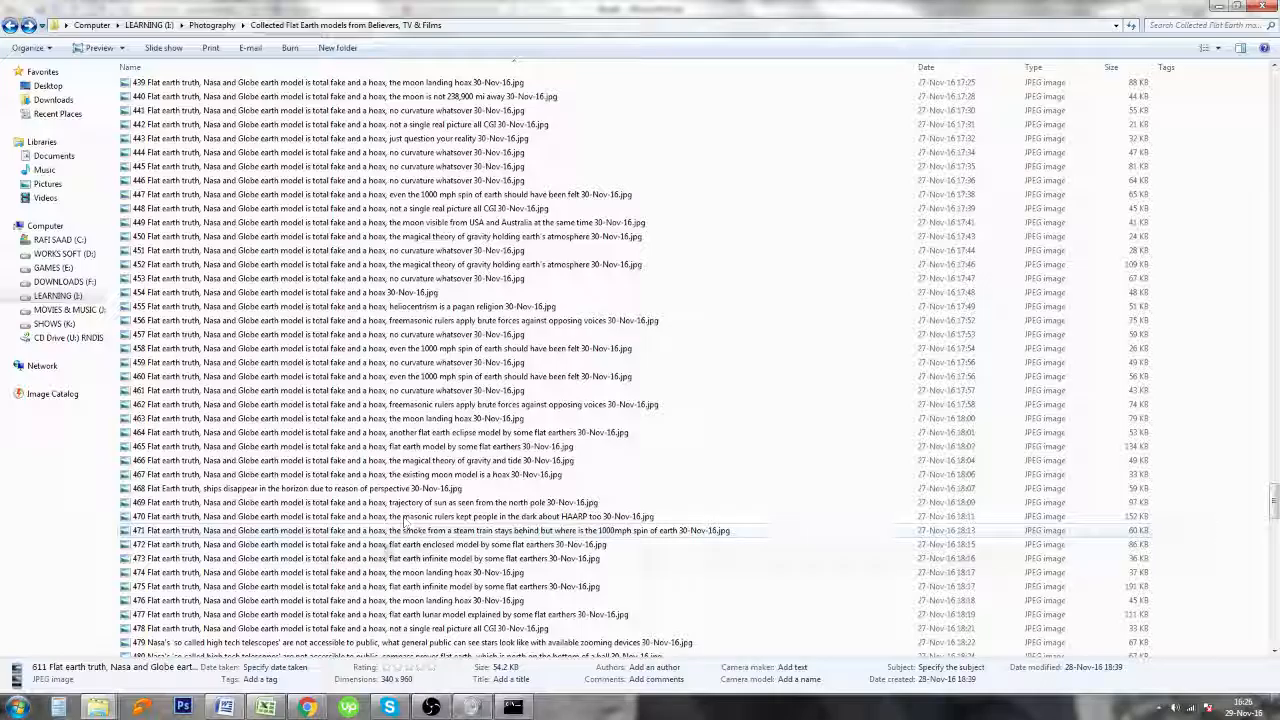
pyautogui.click(513, 708)
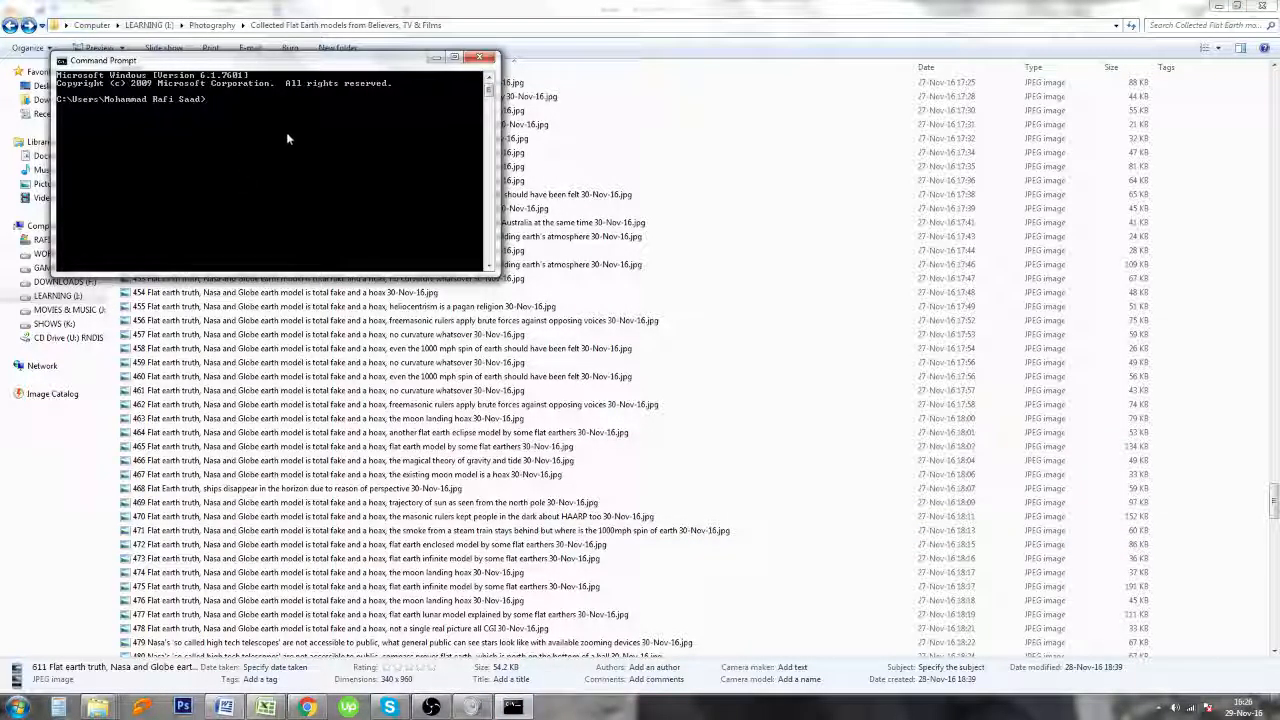
pyautogui.write('i:')
pyautogui.press('Return')
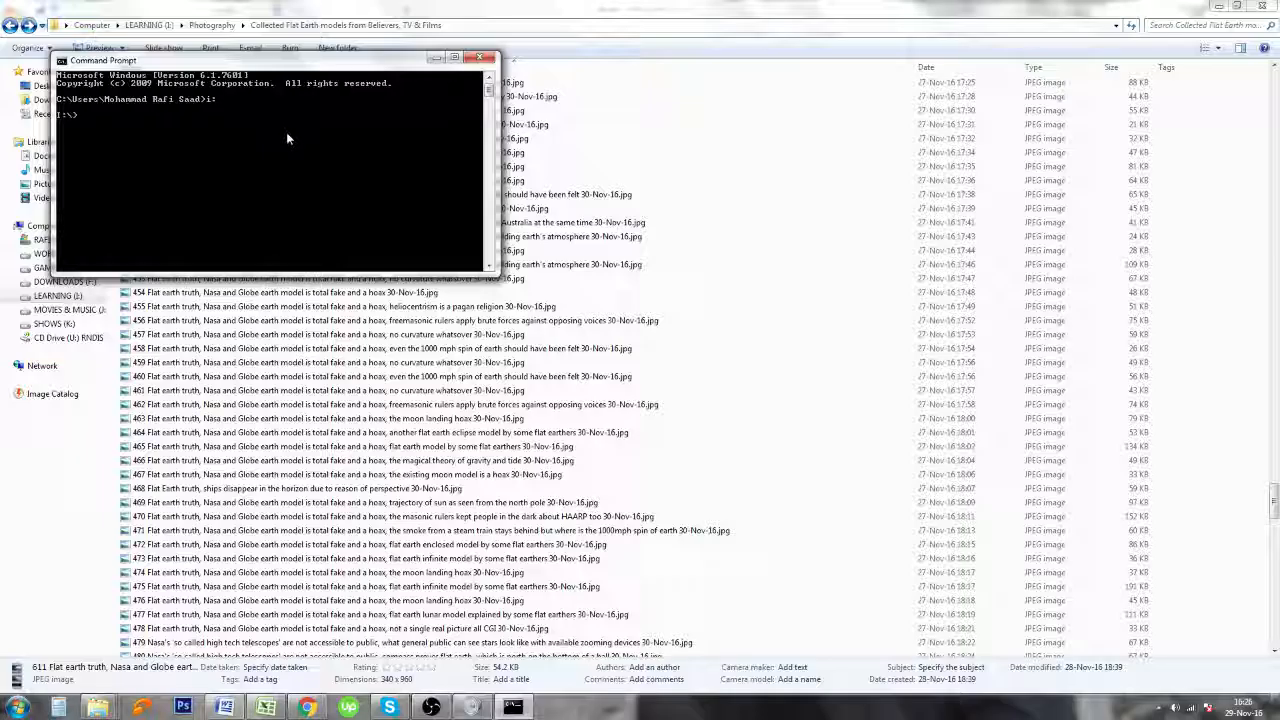
# Copy the address of the "Collected Flat Earth models from Believers, TV & Films" folder as text in Windows Explorer
pyautogui.click(98, 708)
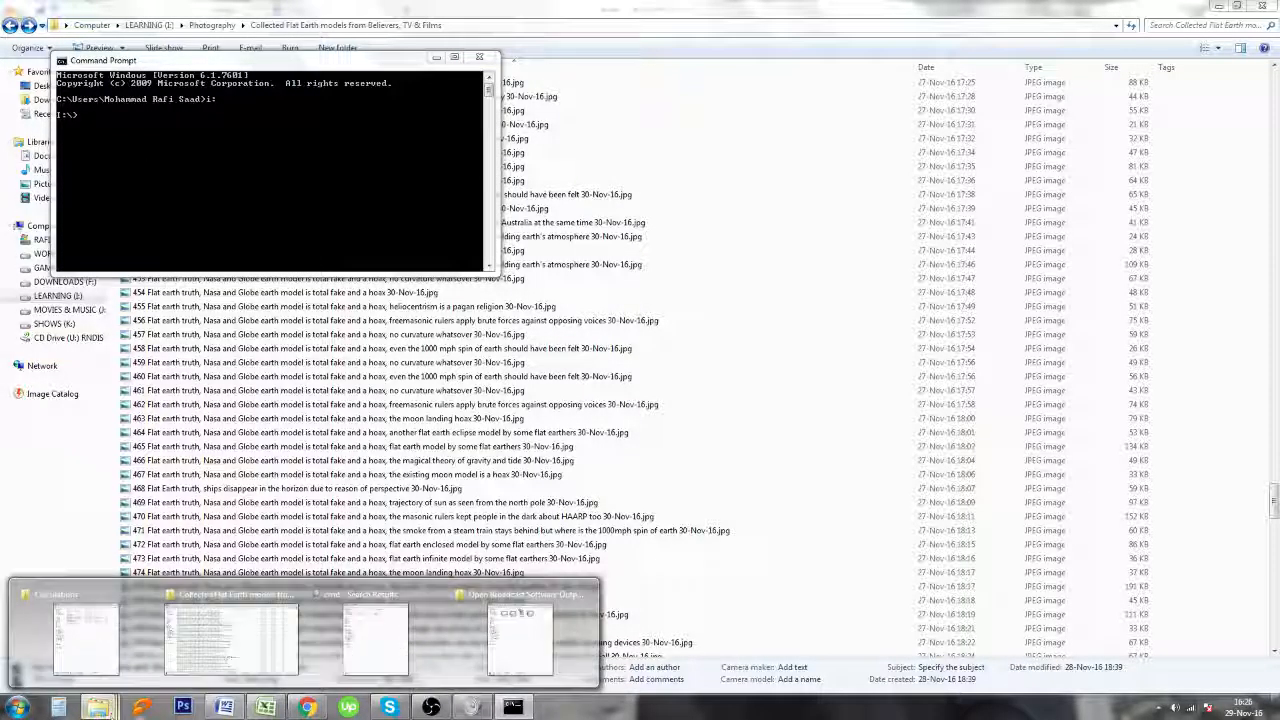
pyautogui.click(215, 645)
pyautogui.rightClick(300, 24)
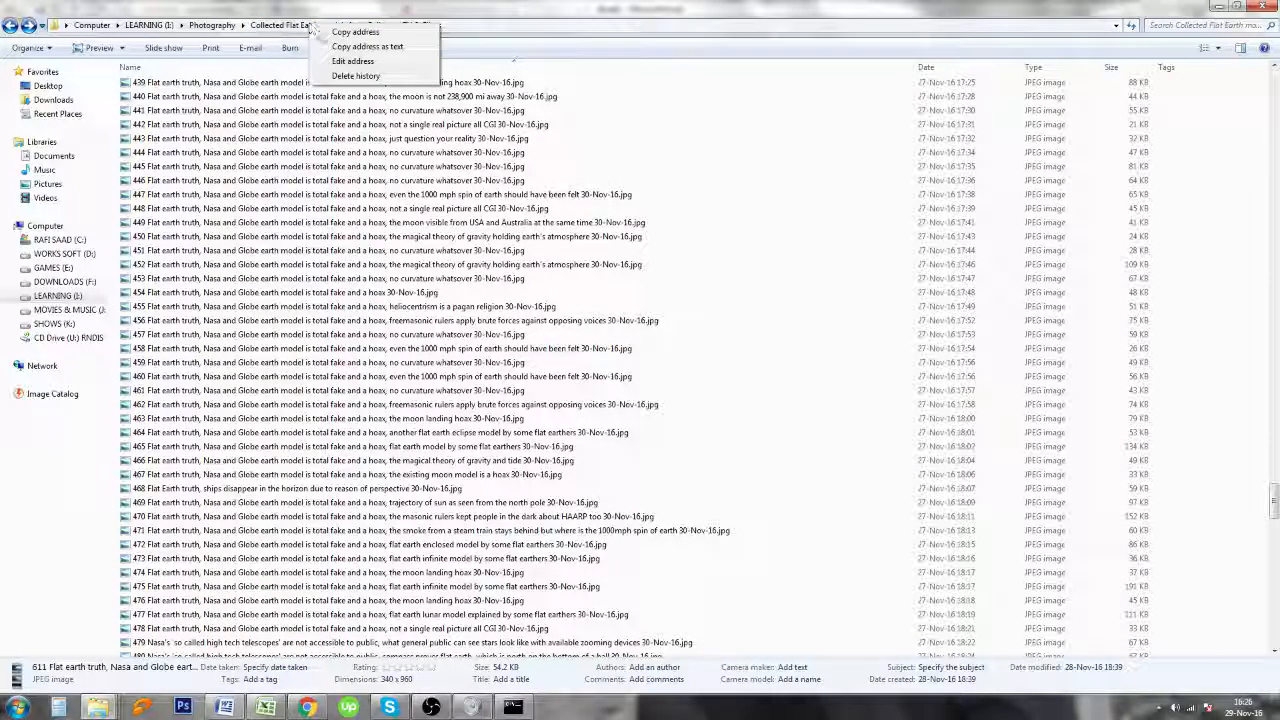
pyautogui.click(345, 45)
# Switch to Command Prompt and run cd "I:\Photography\Collected Flat Earth models from Believers, TV & Films"
pyautogui.hotkey('alt', 'Tab')
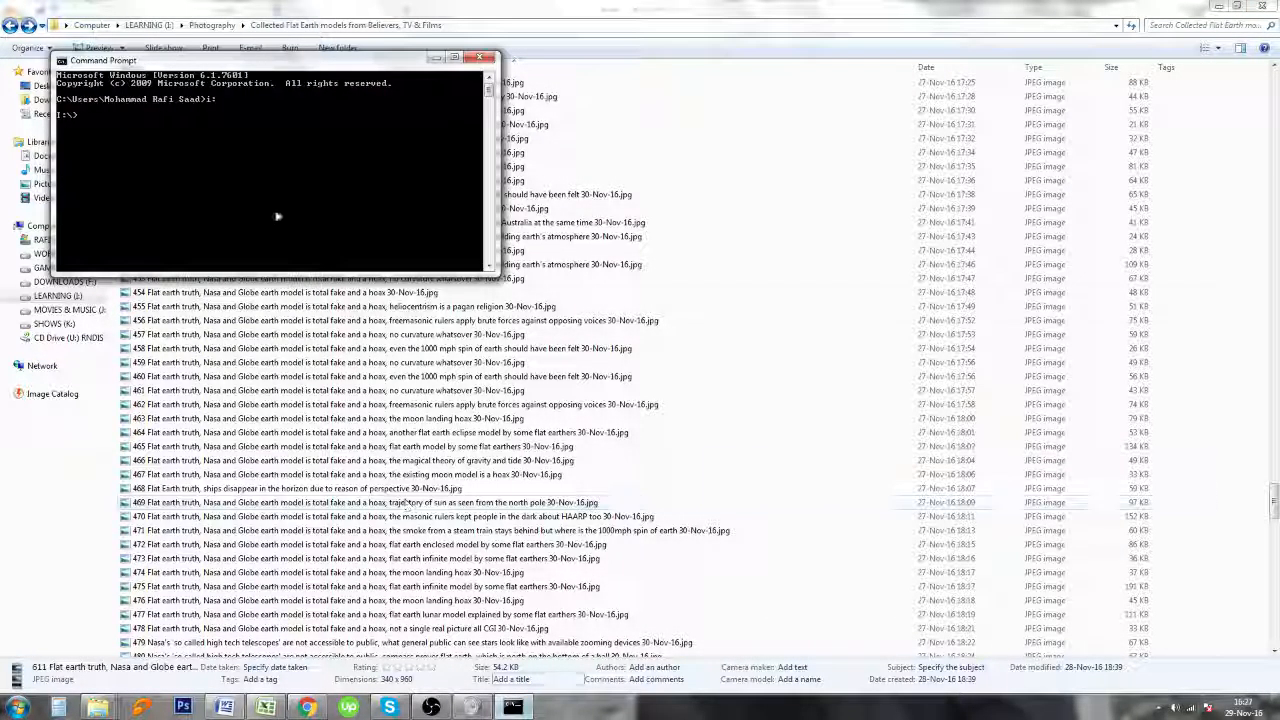
pyautogui.write('cd')
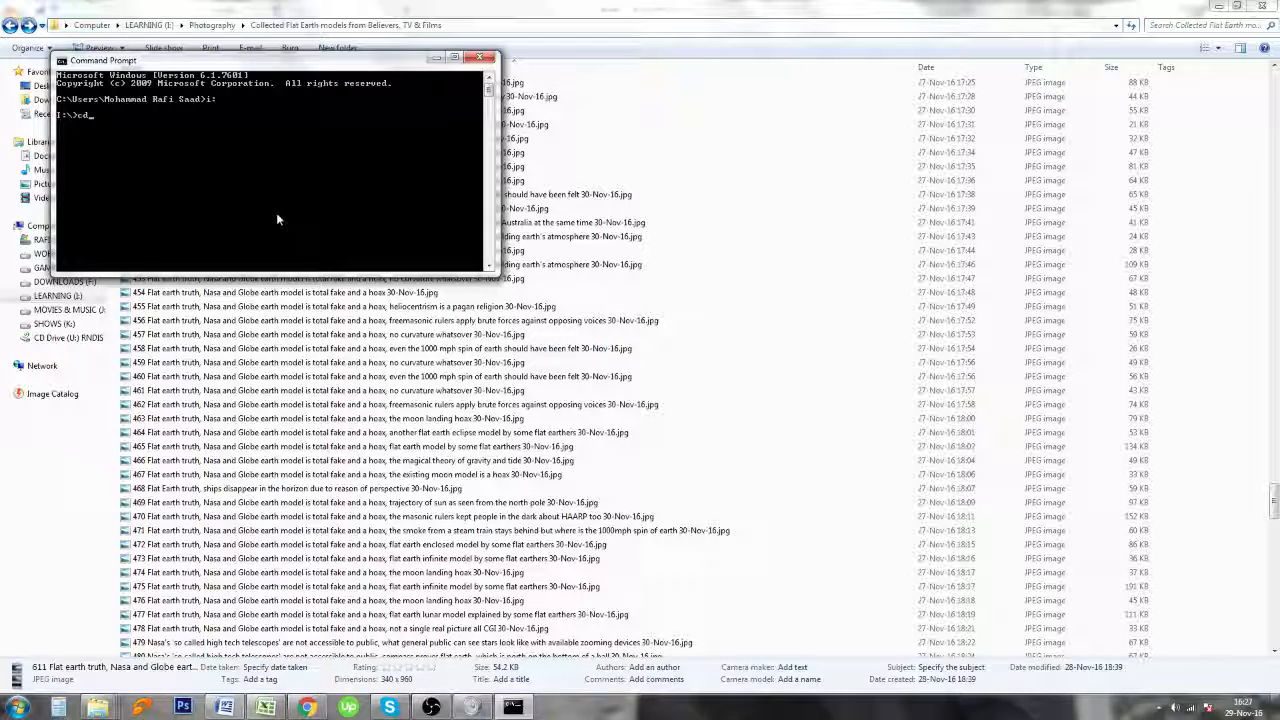
pyautogui.write(' "')
pyautogui.hotkey('ctrl', 'v')
pyautogui.press('BackSpace')
pyautogui.press('BackSpace')
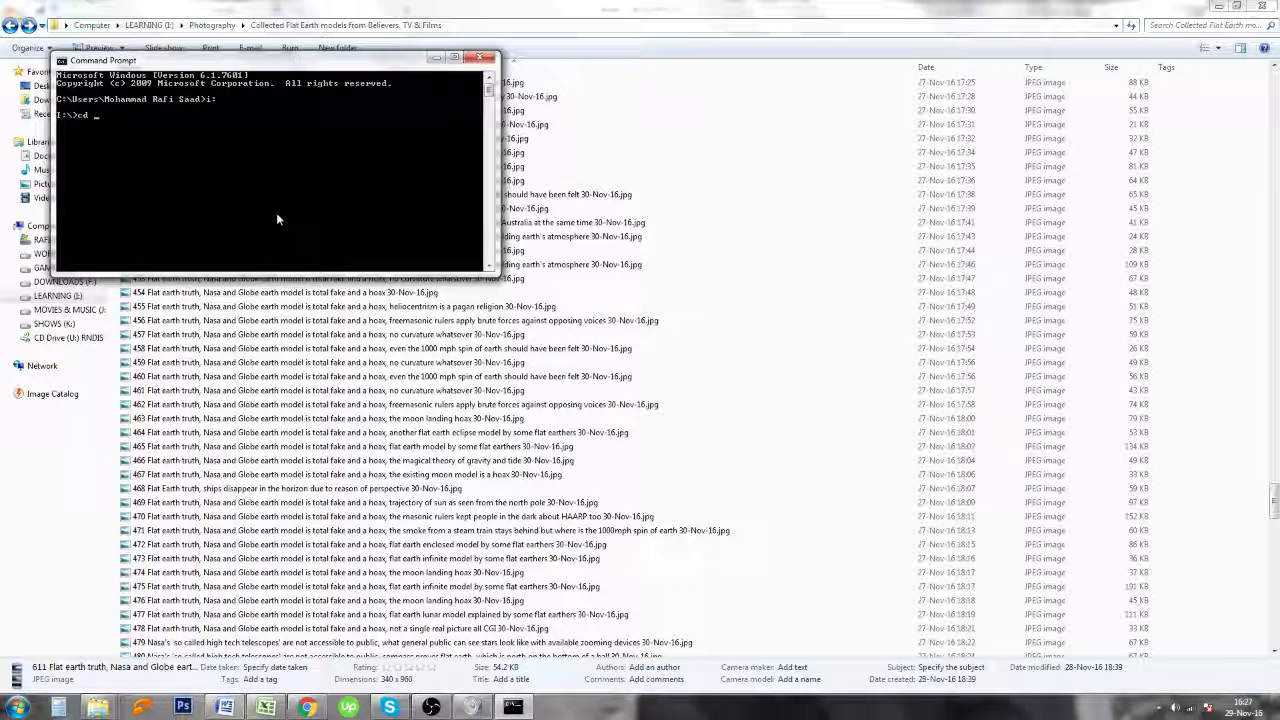
pyautogui.write('"')
pyautogui.rightClick(119, 125)
pyautogui.click(150, 159)
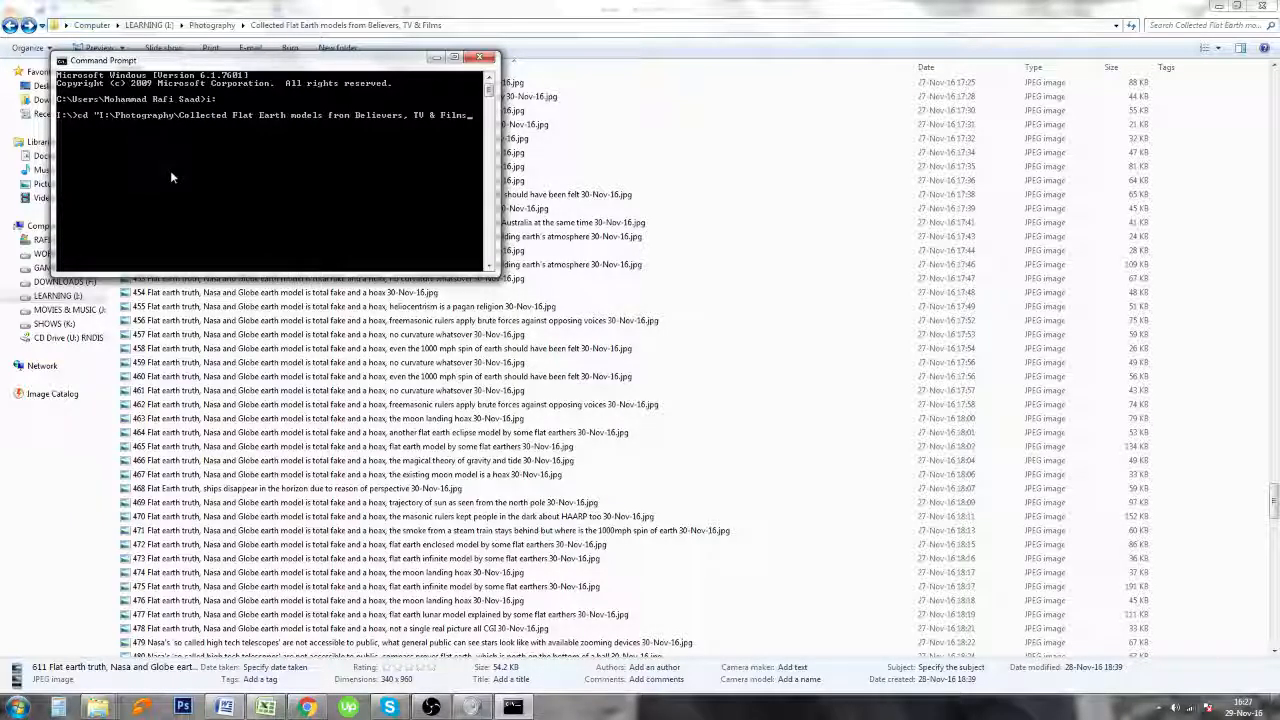
pyautogui.write('"')
pyautogui.press('Return')
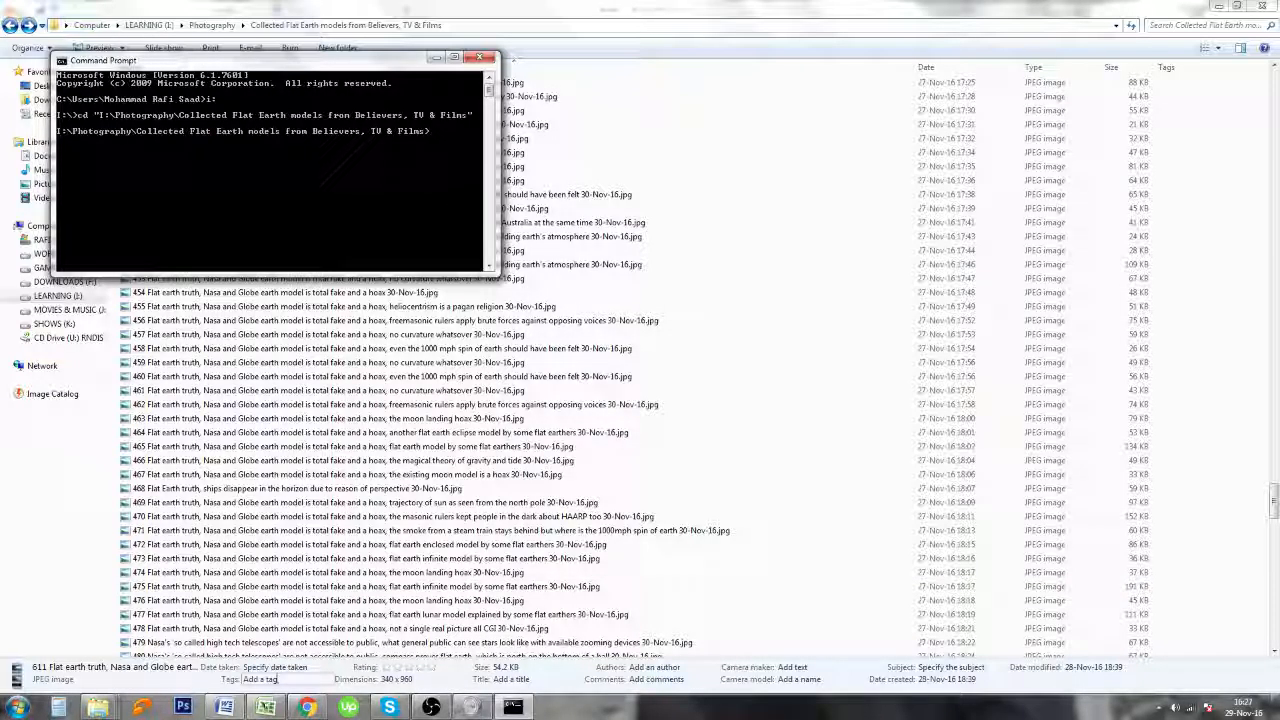
# Switch to Excel, copy the REN commands in E4 to E207, and check the copied range through its last row
pyautogui.click(266, 706)
pyautogui.rightClick(971, 329)
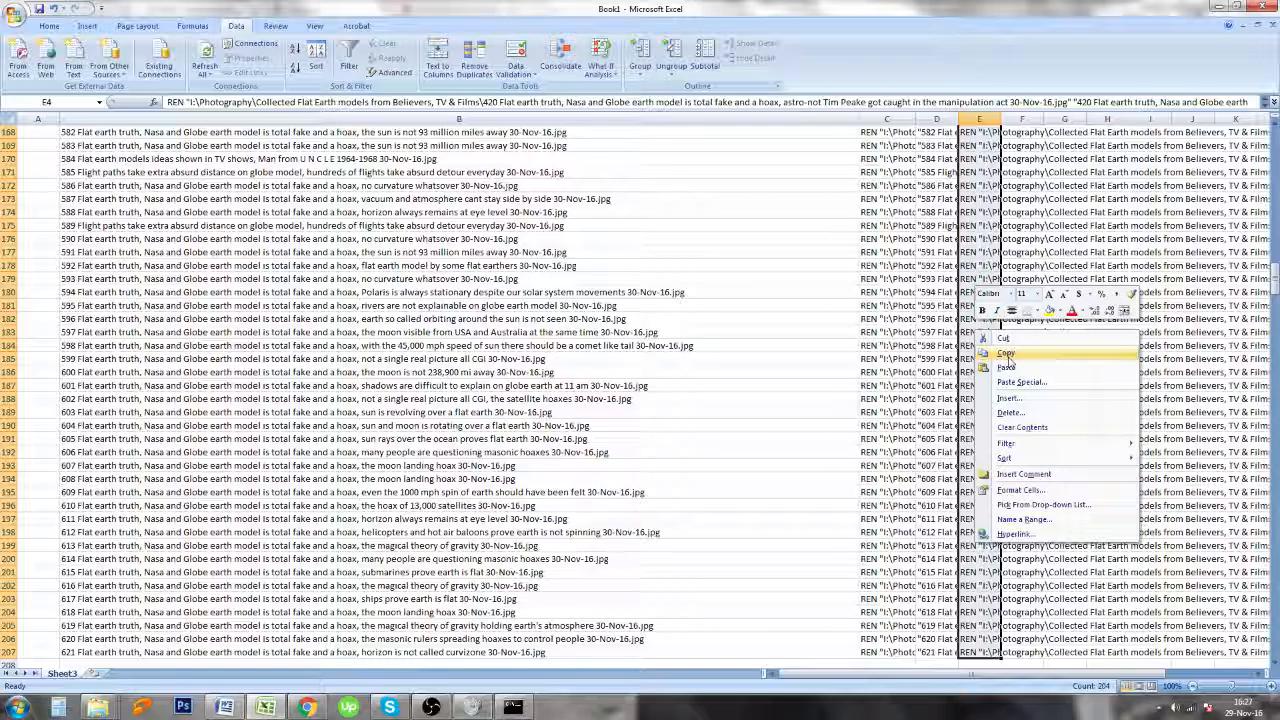
pyautogui.click(1006, 354)
pyautogui.scroll(20, 576, 582)
pyautogui.scroll(-20, 576, 582)
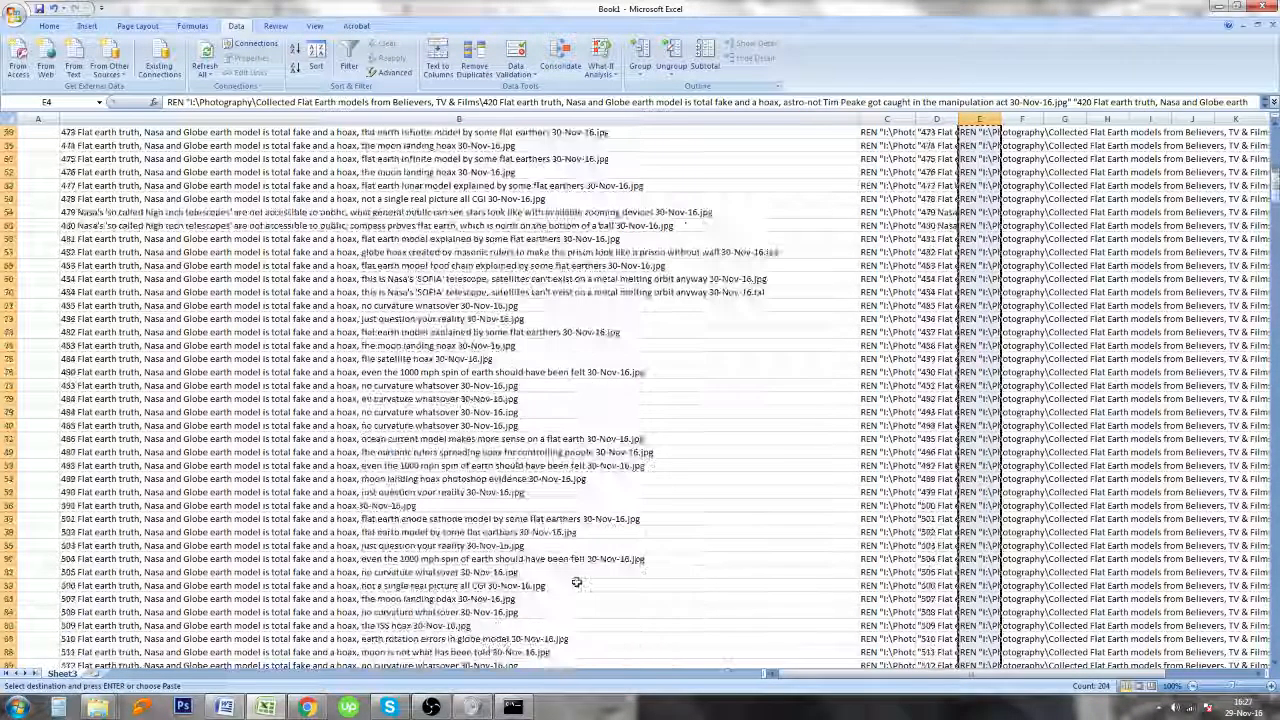
pyautogui.scroll(-3, 576, 582)
pyautogui.moveTo(1275, 190); pyautogui.dragTo(1275, 282)
# Paste the copied REN commands into Command Prompt to run them, and open the image folder to check the file names
pyautogui.click(512, 707)
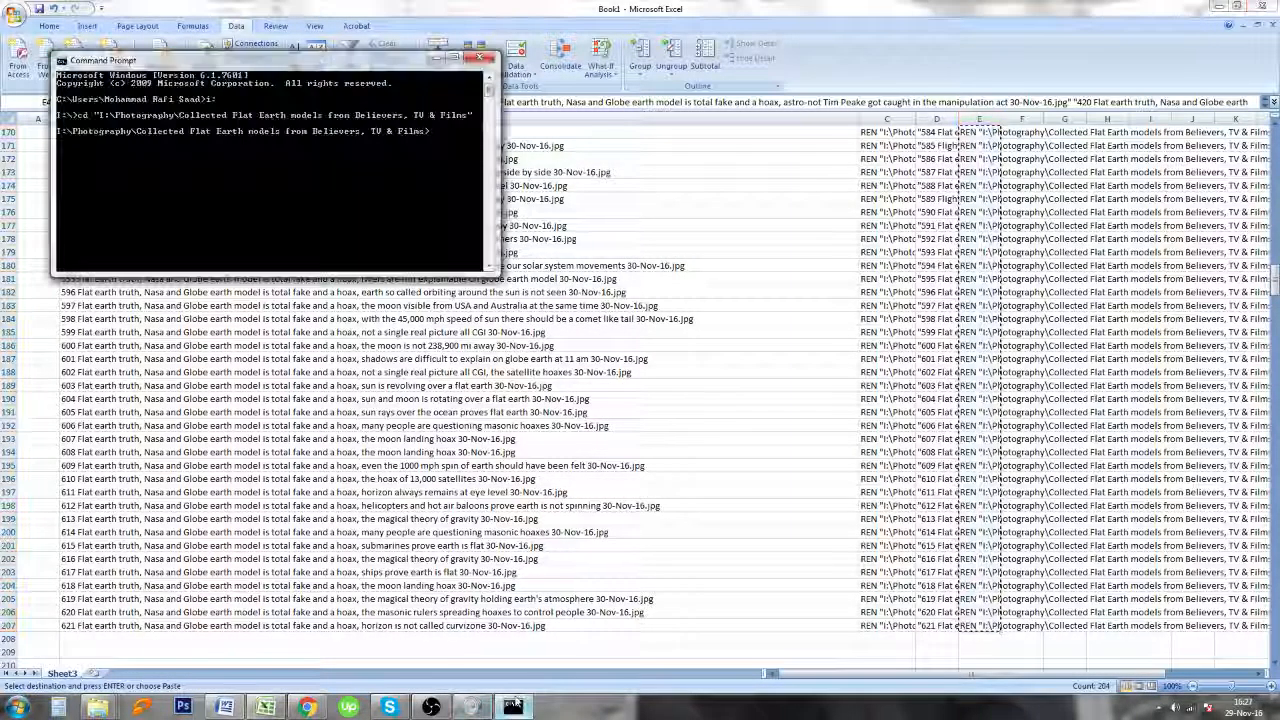
pyautogui.rightClick(439, 136)
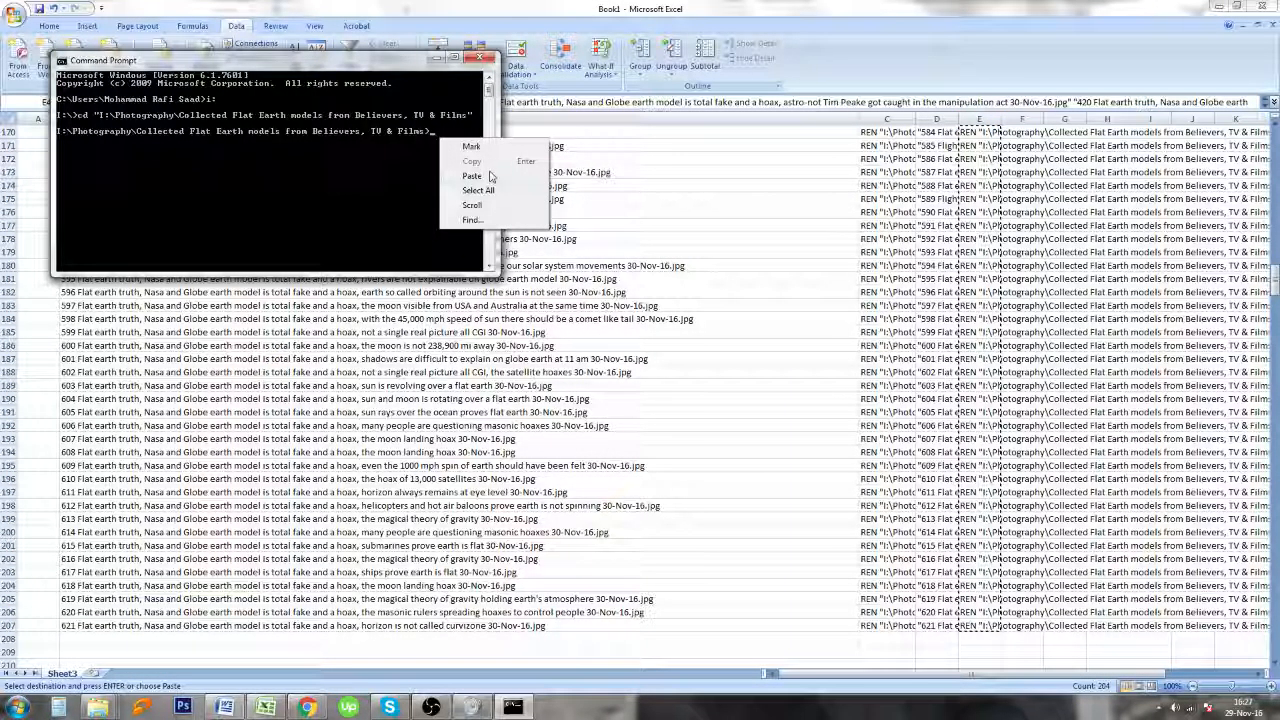
pyautogui.click(471, 175)
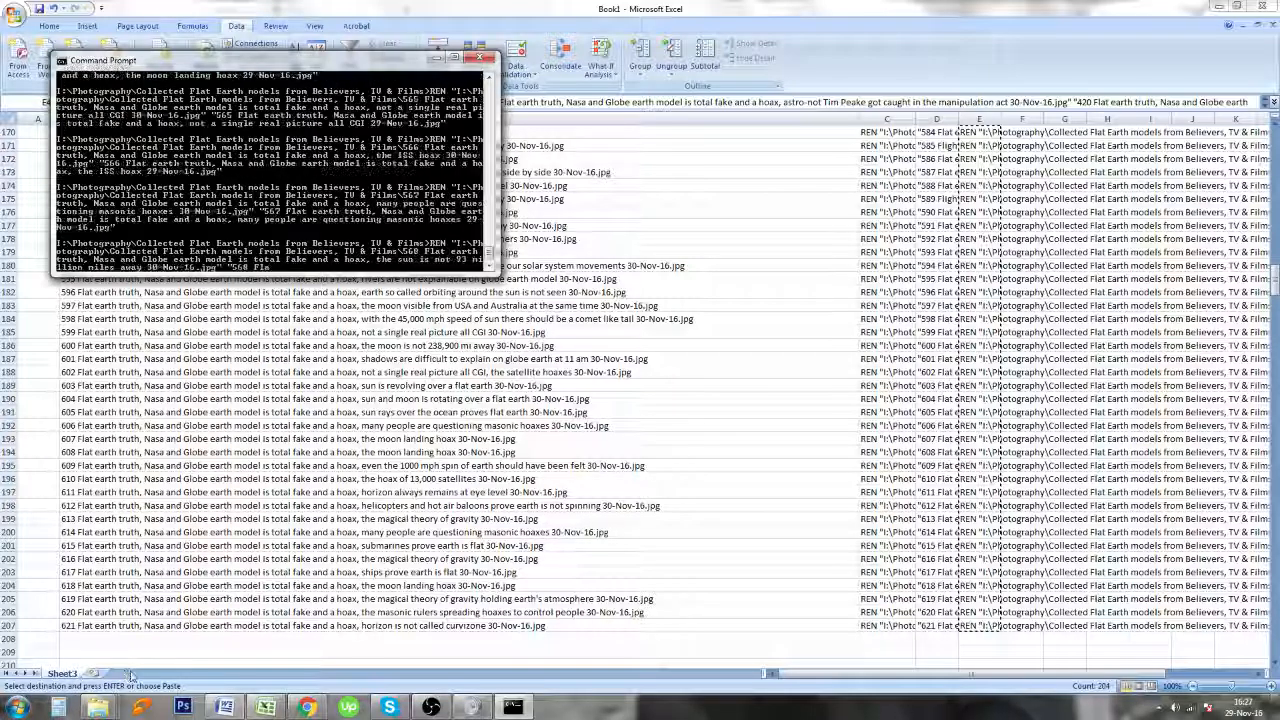
pyautogui.moveTo(112, 702)
pyautogui.click(230, 638)
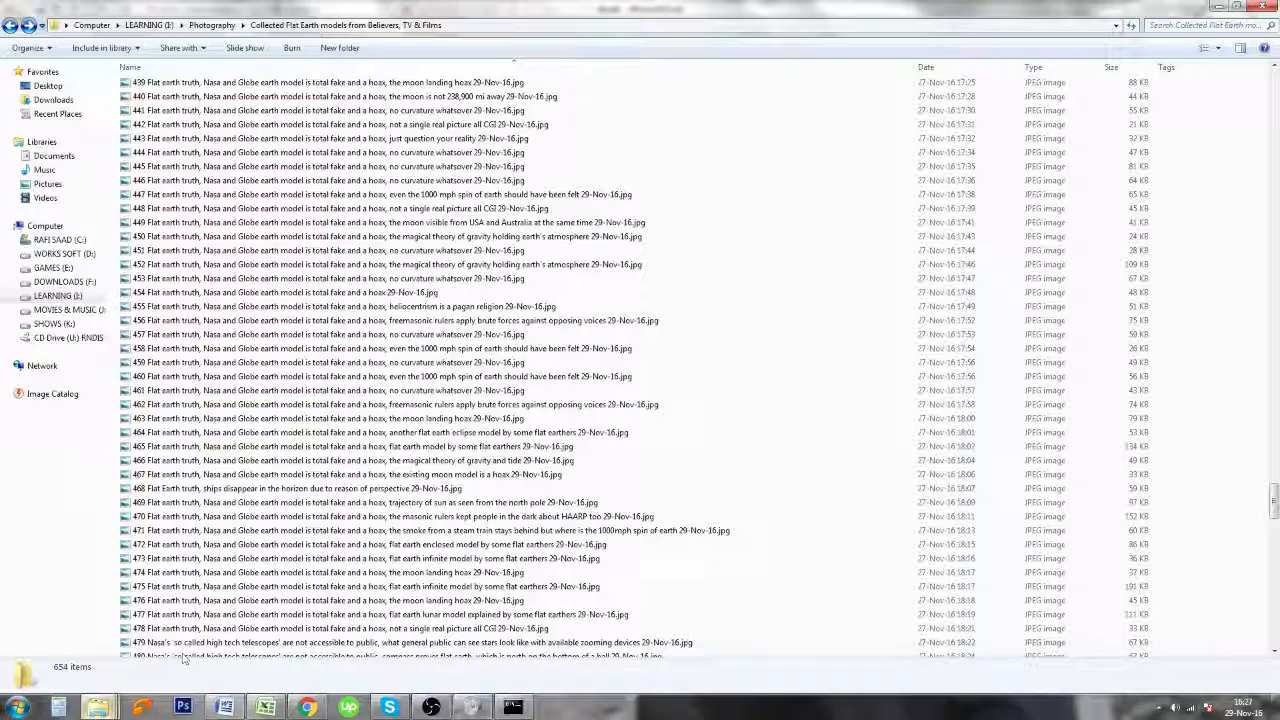